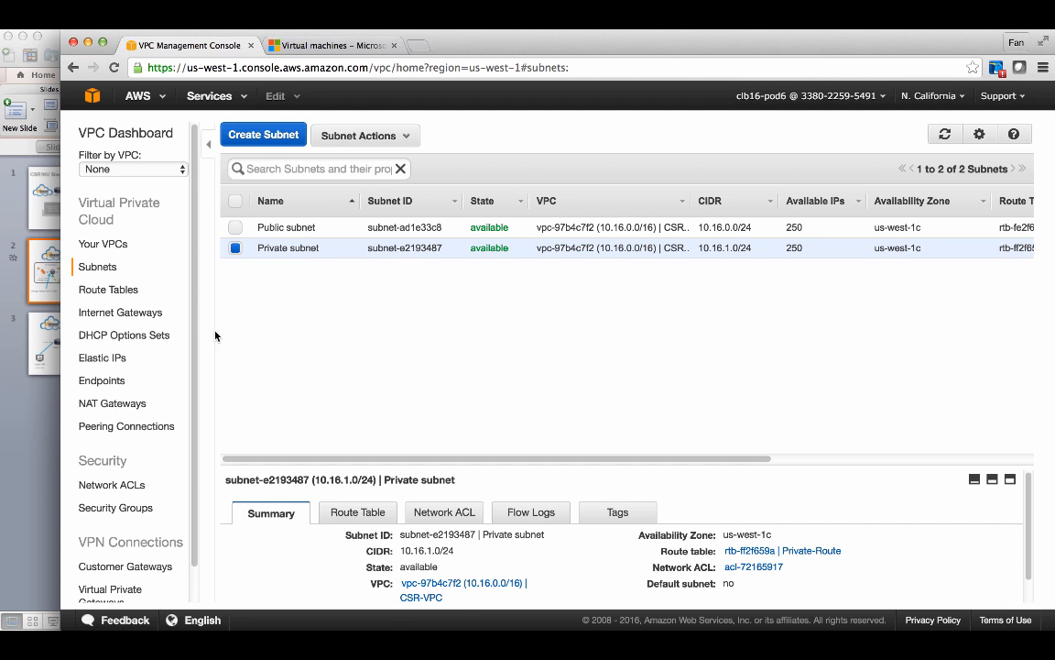
# - Switch from the VPC subnets page to the EC2 Instances list
pyautogui.scroll(-1, 135, 424)
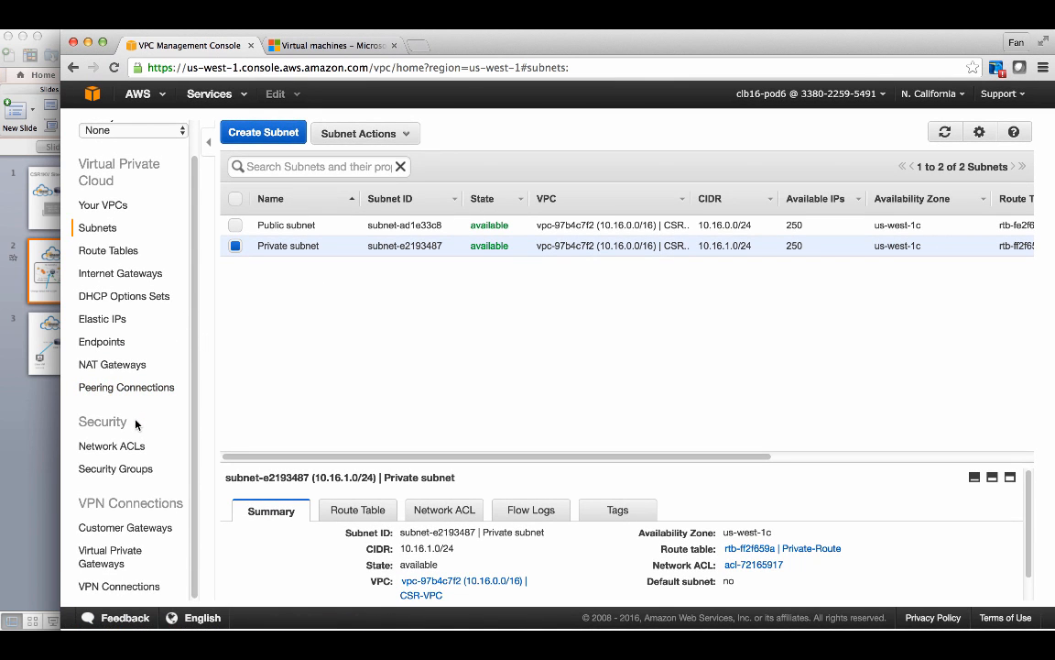
pyautogui.scroll(1, 135, 424)
pyautogui.scroll(1, 136, 424)
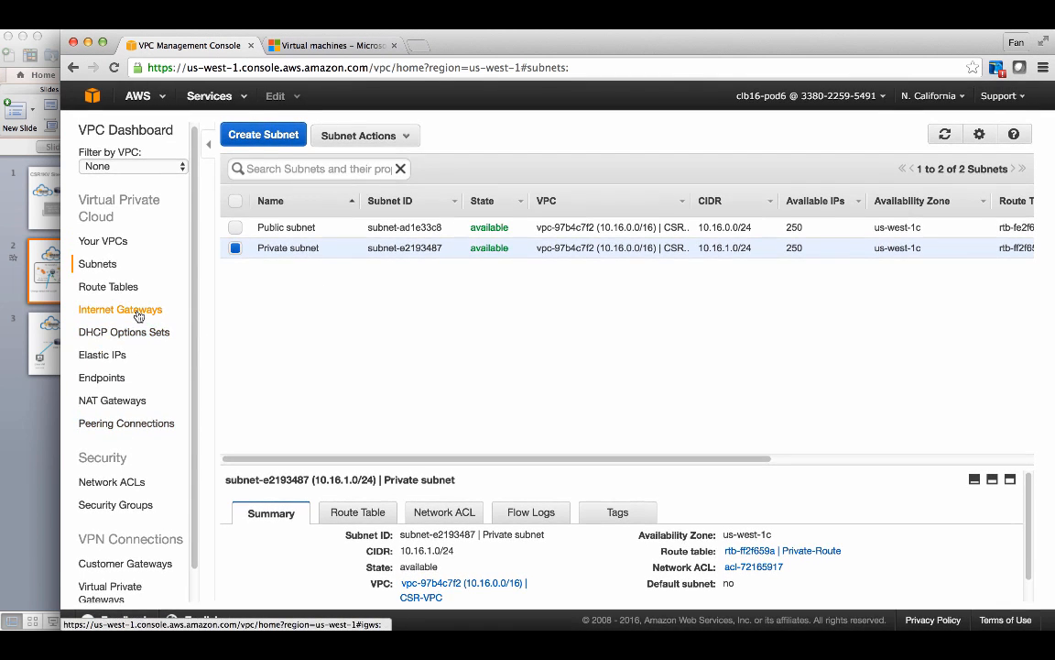
pyautogui.click(210, 96)
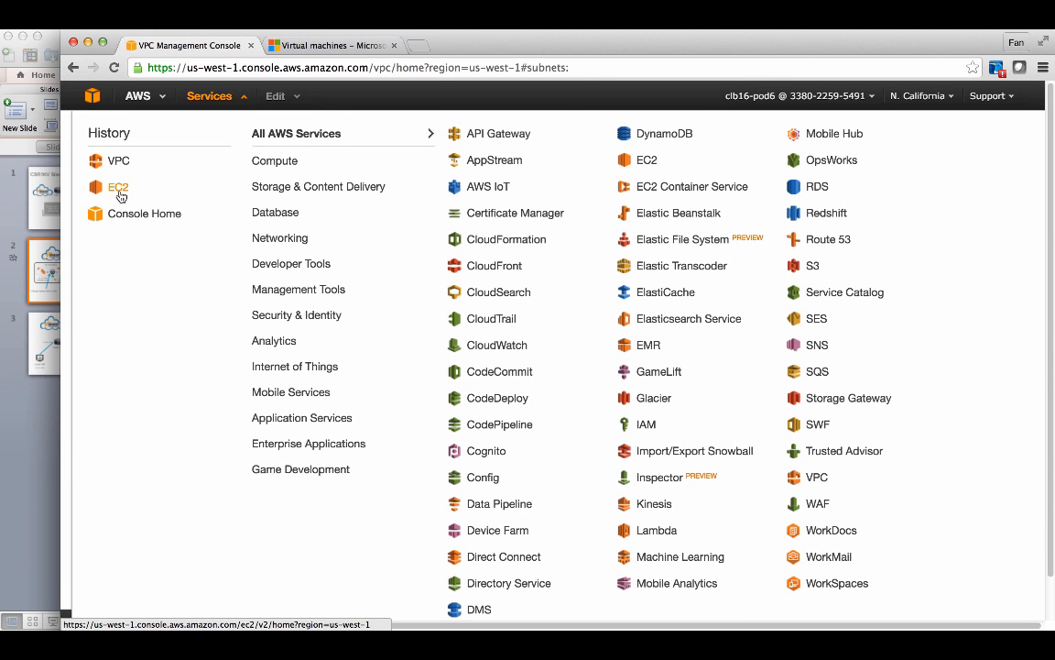
pyautogui.click(118, 189)
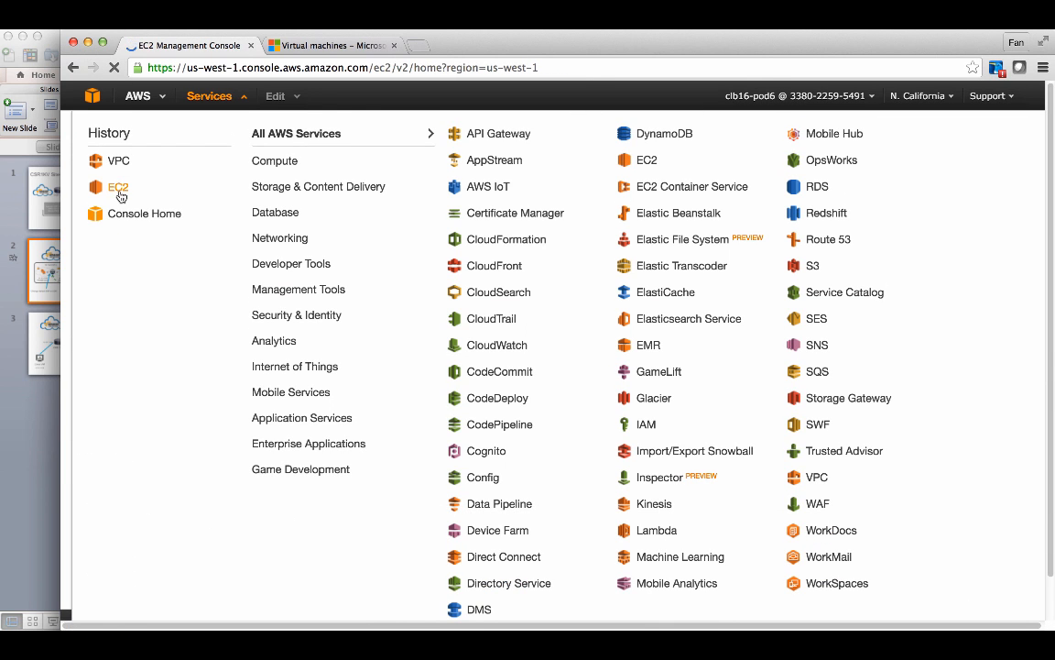
pyautogui.click(120, 240)
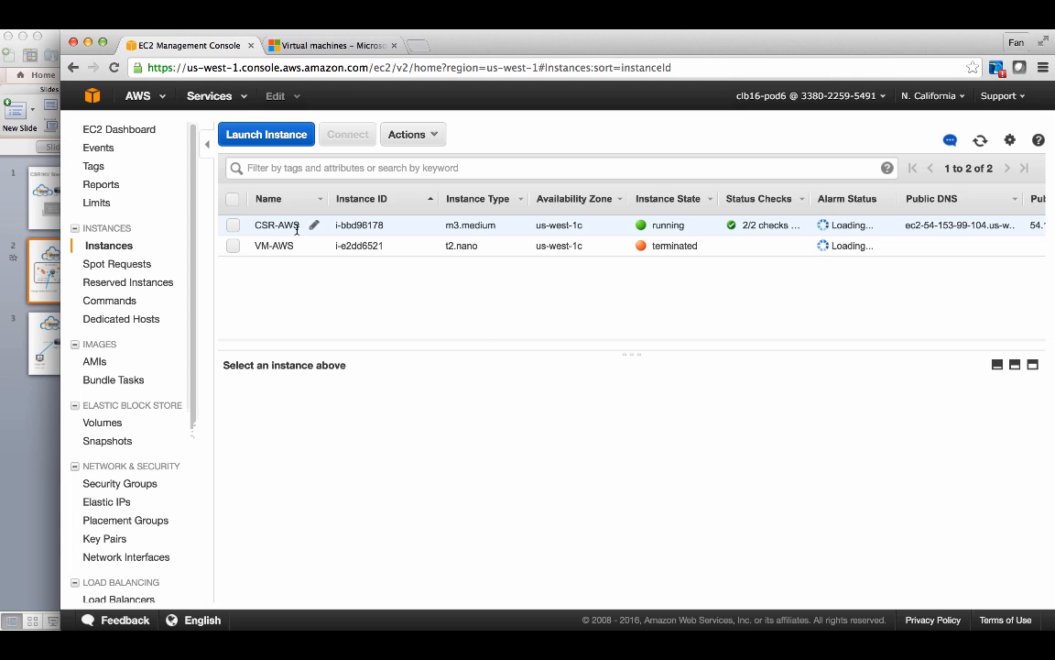
# - Launch a new instance using the Amazon Linux AMI 2015.09.2 (HVM), SSD Volume Type
pyautogui.click(295, 137)
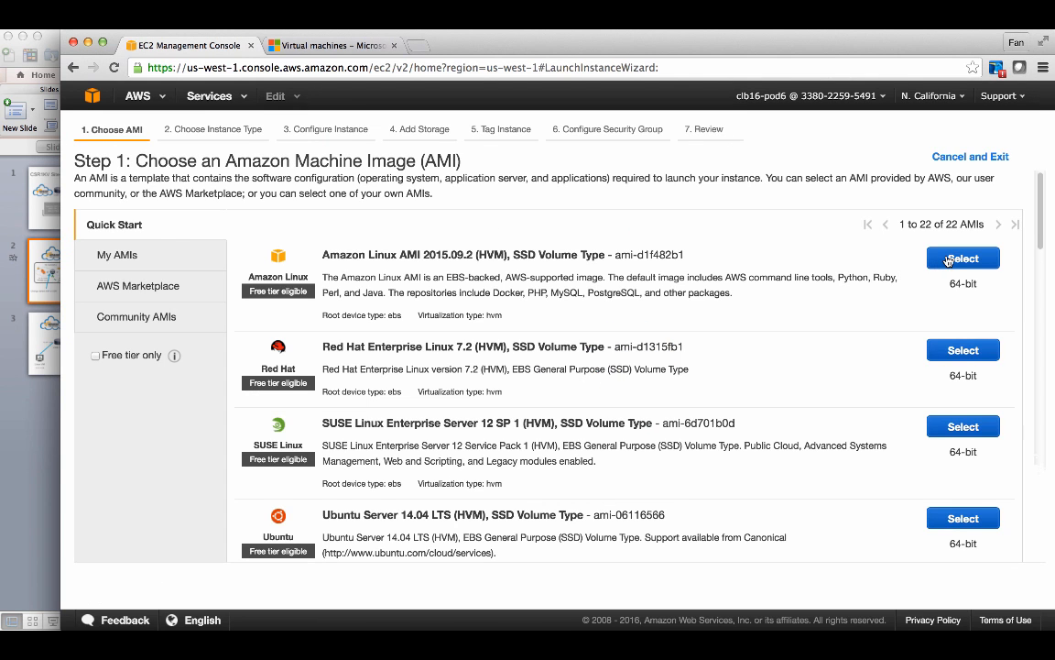
pyautogui.click(962, 259)
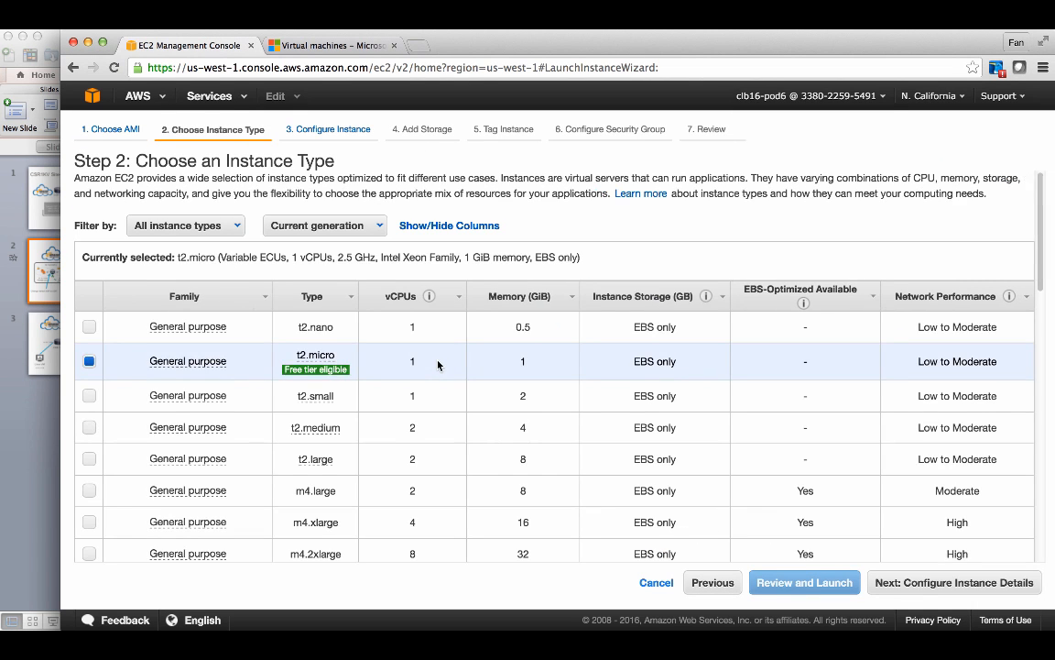
# - Choose the t2.nano instance type and continue to the instance details
pyautogui.scroll(-1, 438, 364)
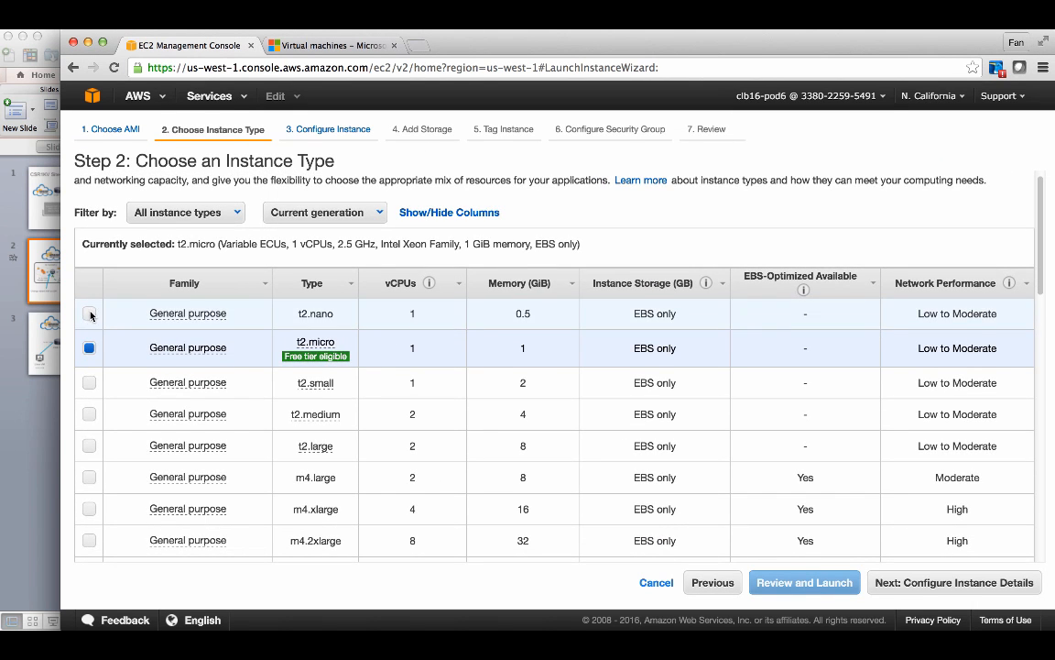
pyautogui.click(90, 313)
pyautogui.scroll(-3, 556, 373)
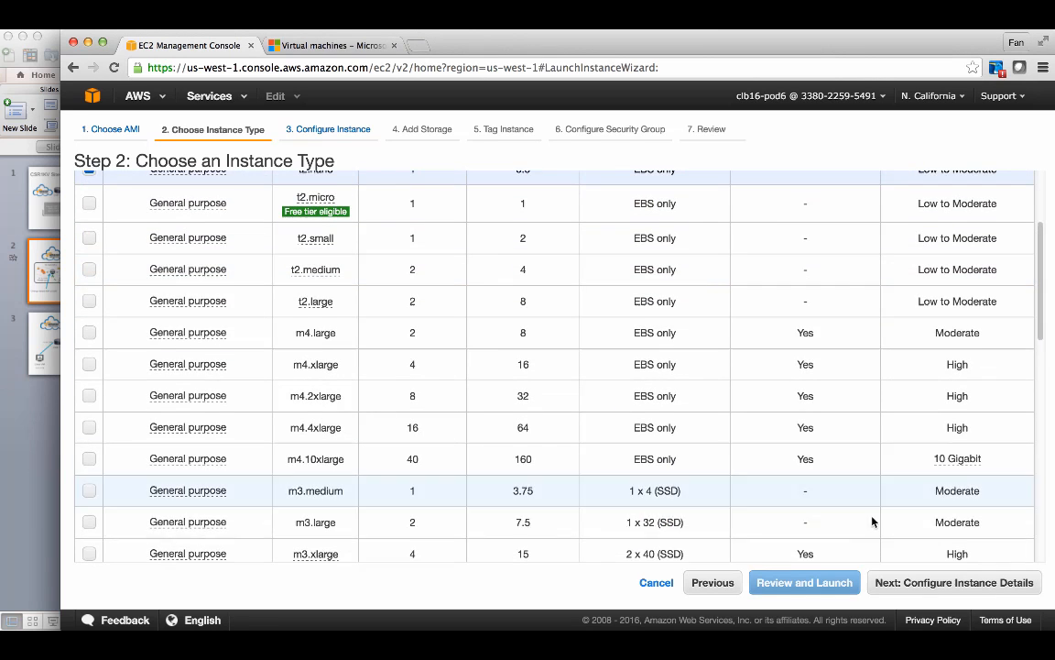
pyautogui.click(928, 587)
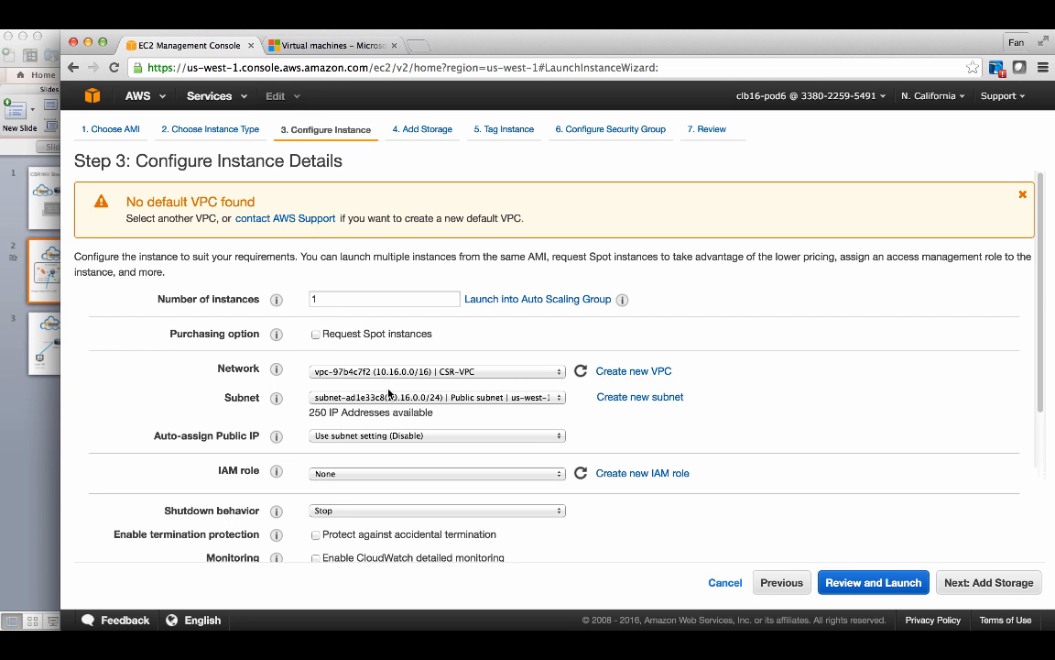
# - Place the instance in the Private subnet of CSR-VPC
pyautogui.click(422, 397)
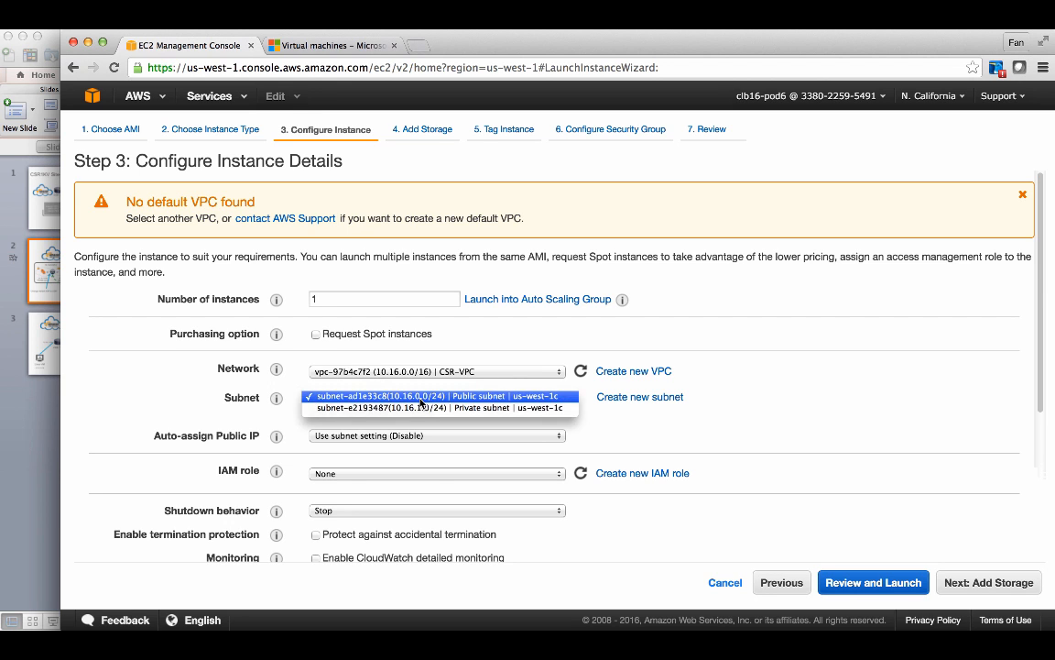
pyautogui.click(422, 407)
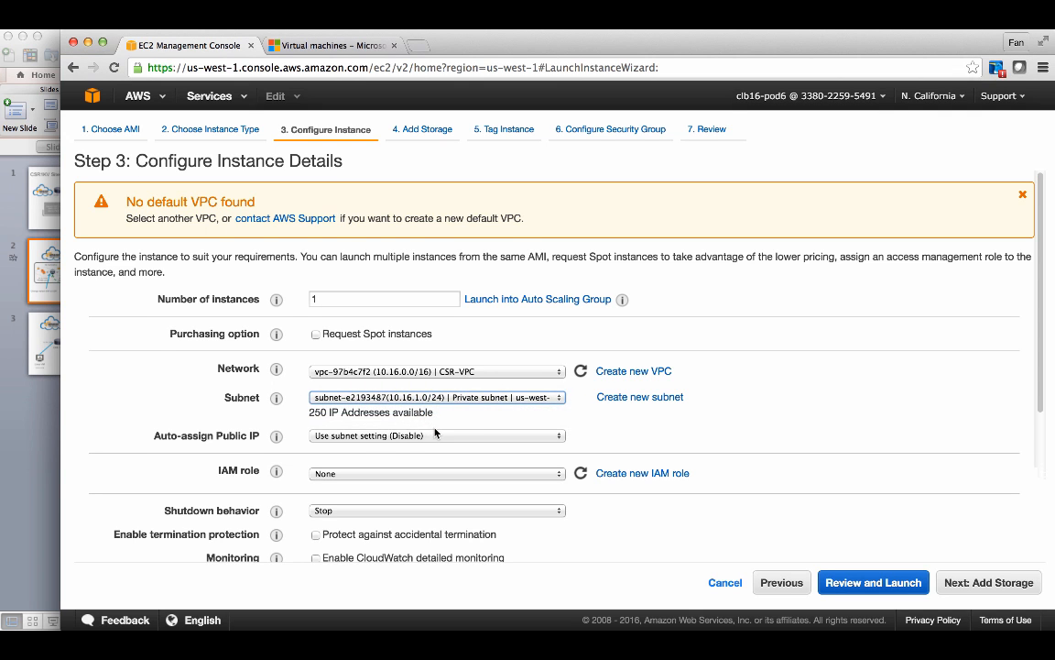
pyautogui.scroll(-1, 421, 403)
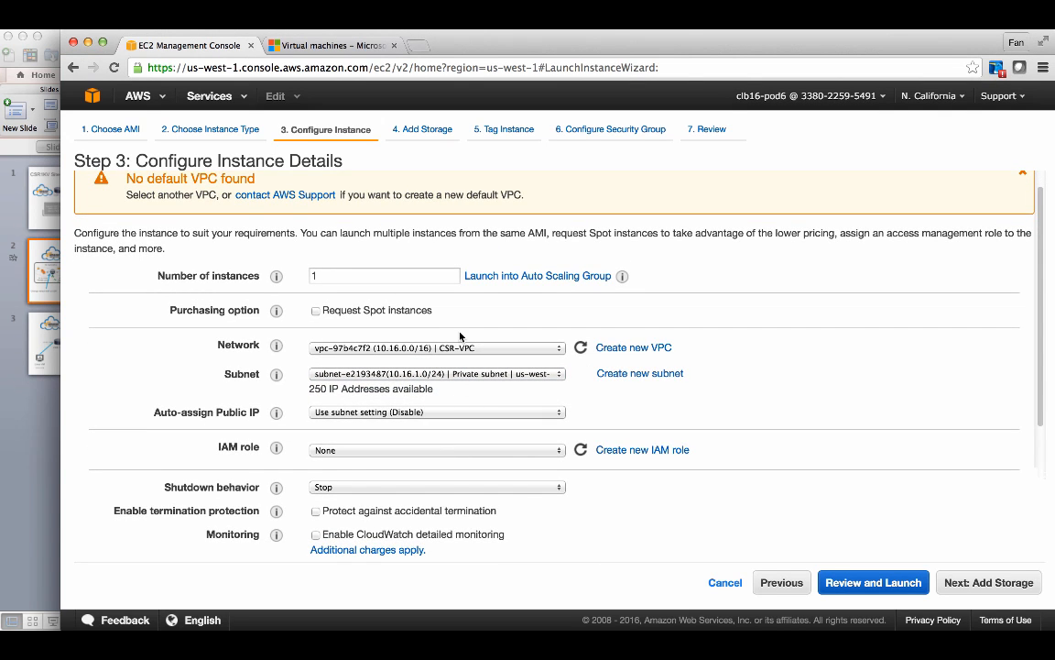
pyautogui.scroll(-1, 440, 307)
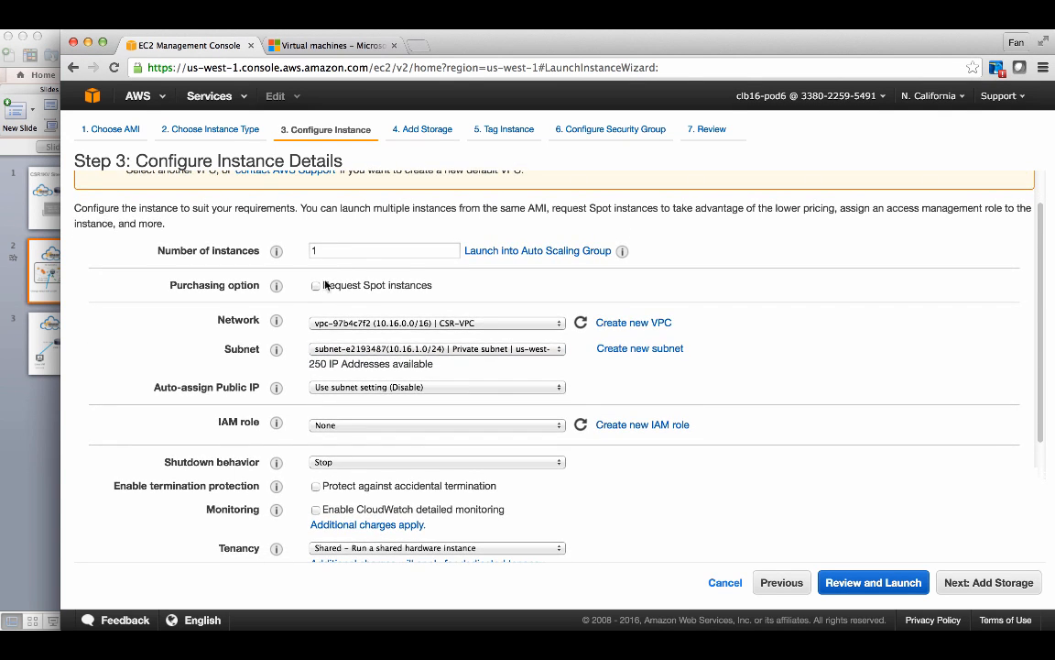
pyautogui.scroll(-3, 357, 385)
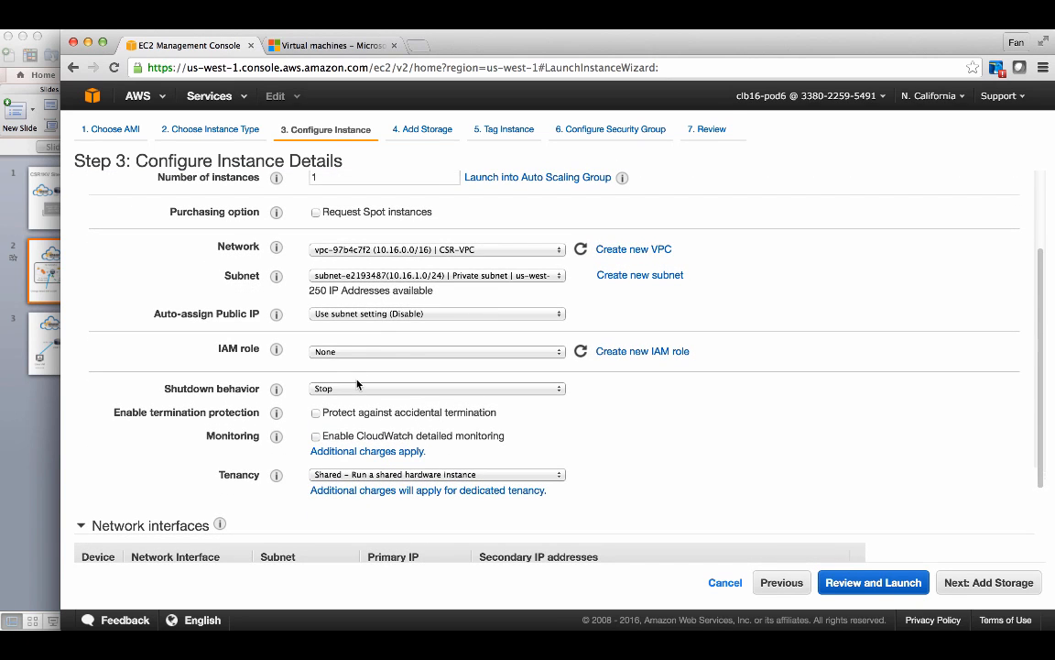
# - Keep Auto-assign Public IP on Use subnet setting (Disable) and continue to storage
pyautogui.click(397, 316)
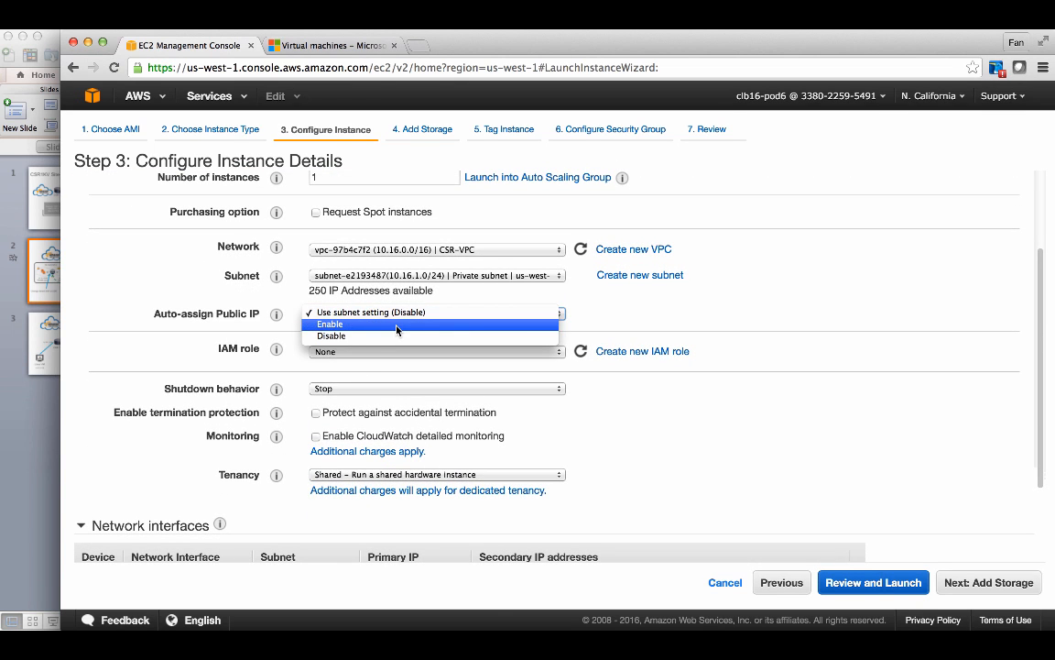
pyautogui.click(412, 310)
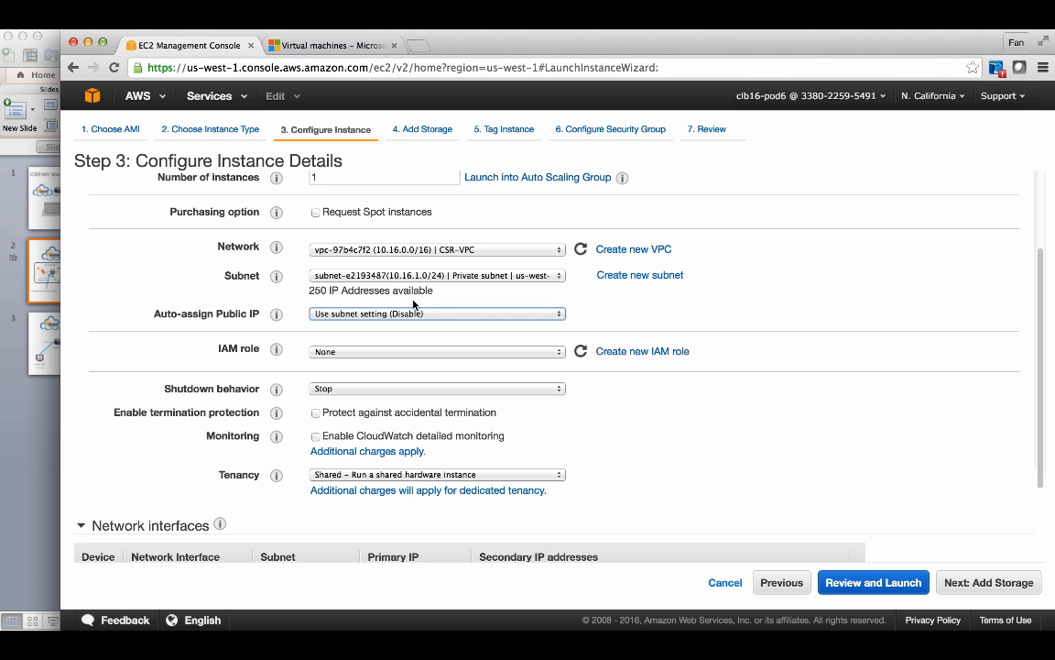
pyautogui.scroll(-2, 464, 332)
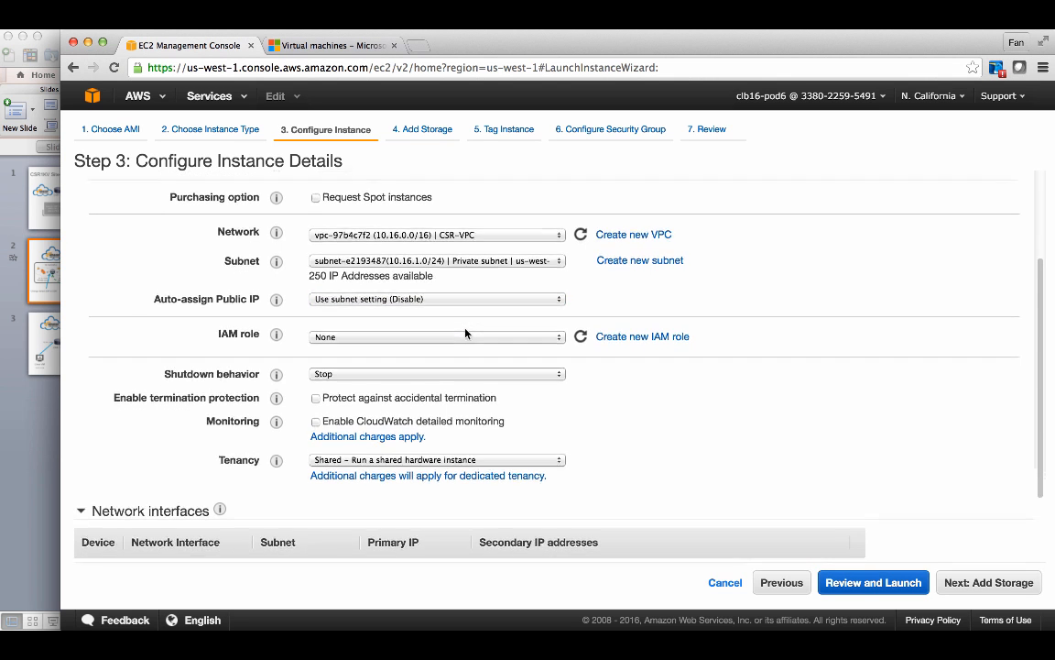
pyautogui.scroll(-4, 465, 333)
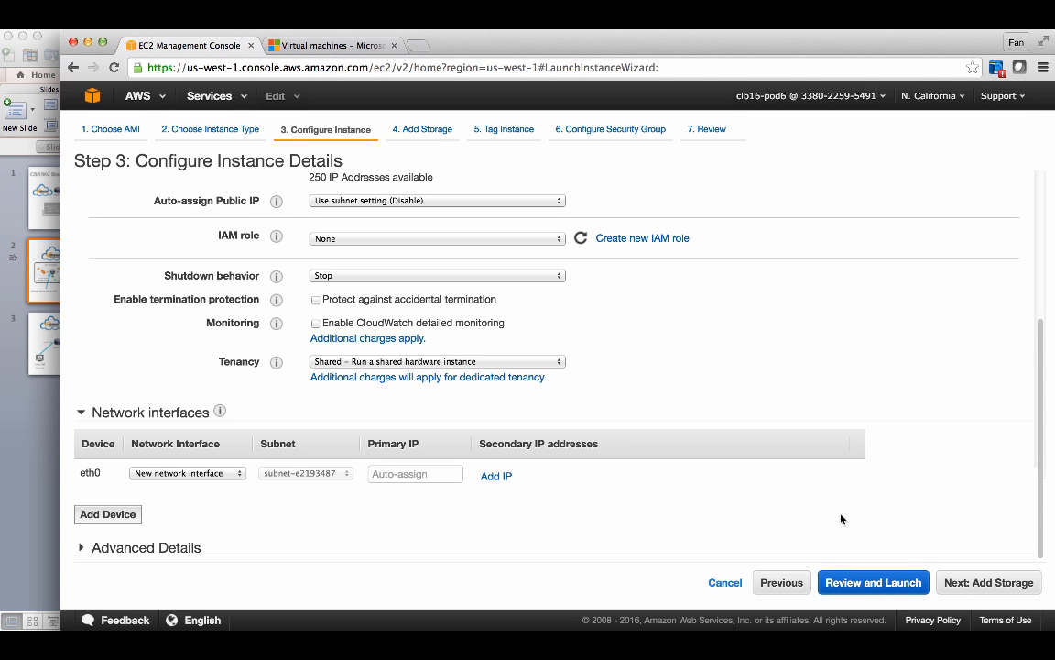
pyautogui.click(980, 586)
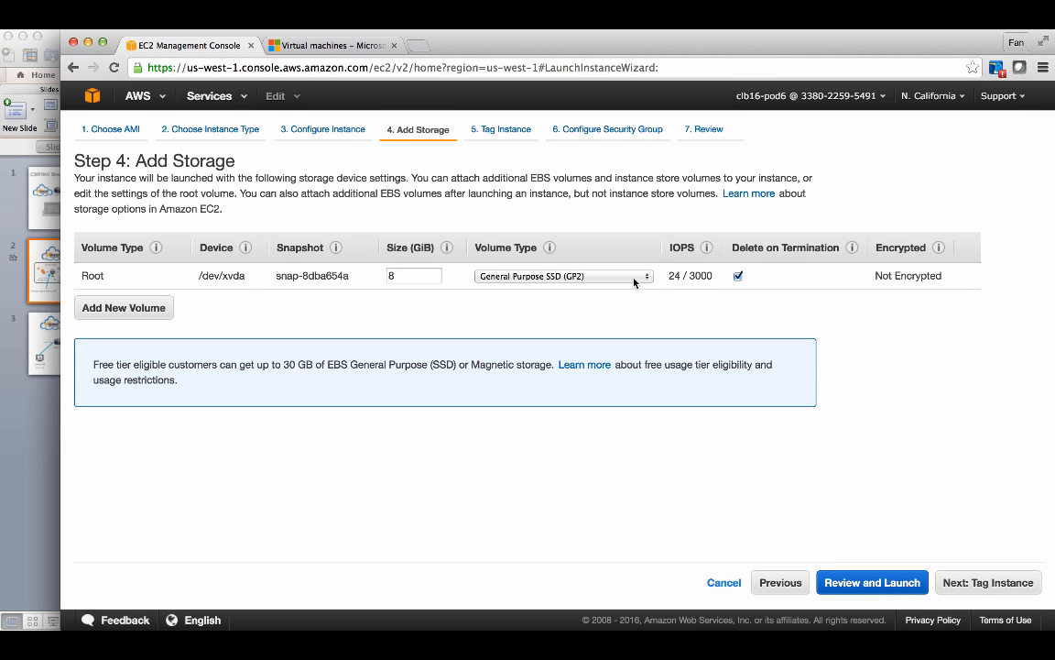
# - Skip ahead to security groups and assign the existing LAN-FACING-SG security group
pyautogui.click(954, 583)
pyautogui.click(954, 584)
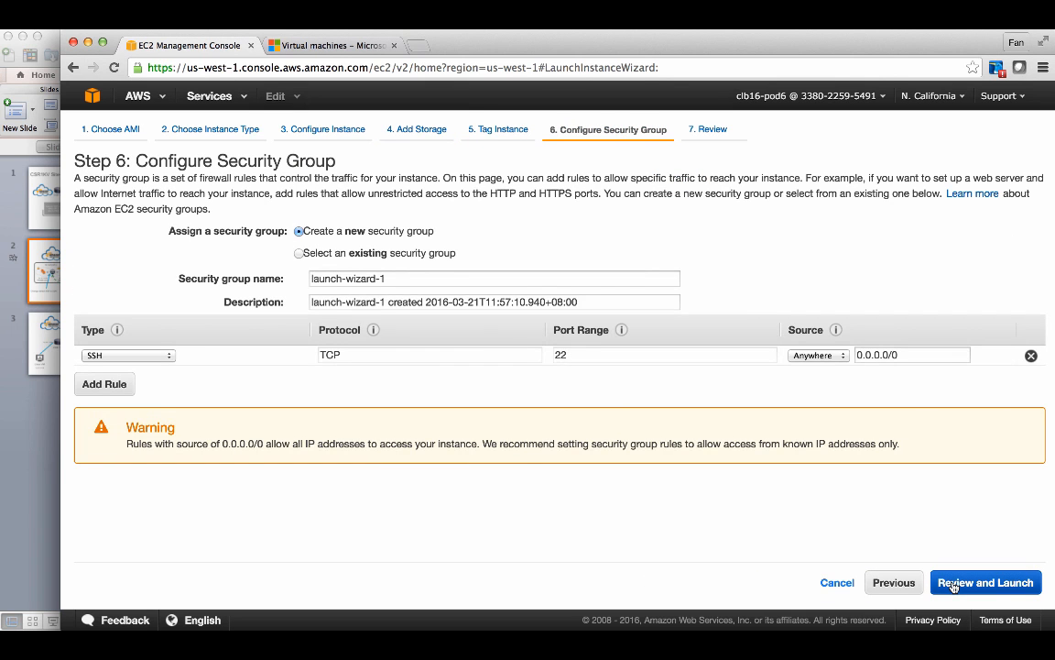
pyautogui.click(299, 254)
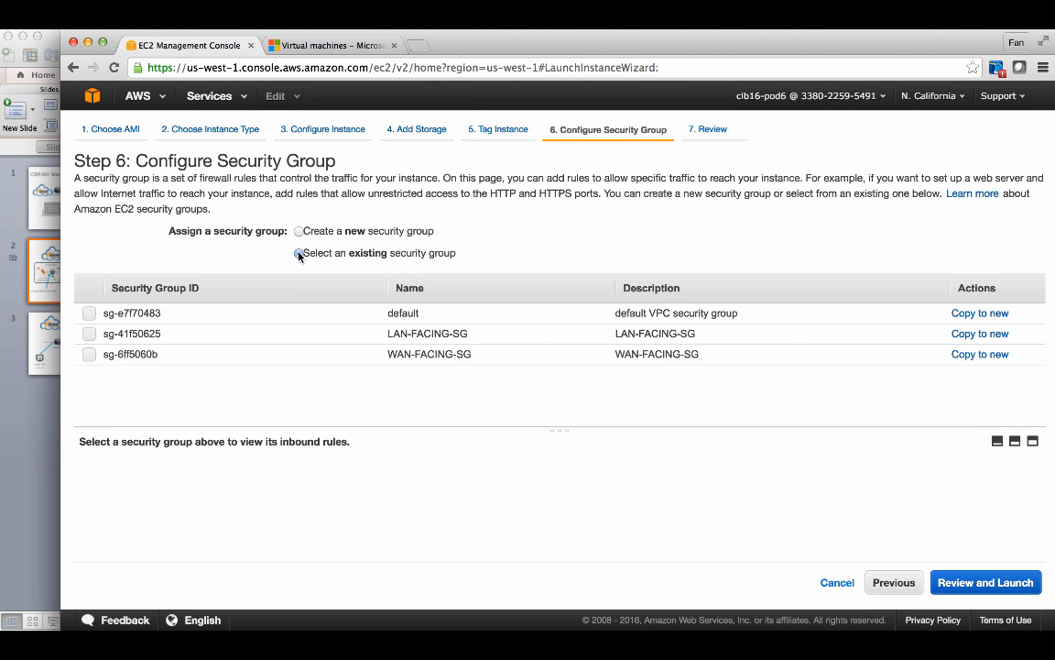
pyautogui.click(90, 334)
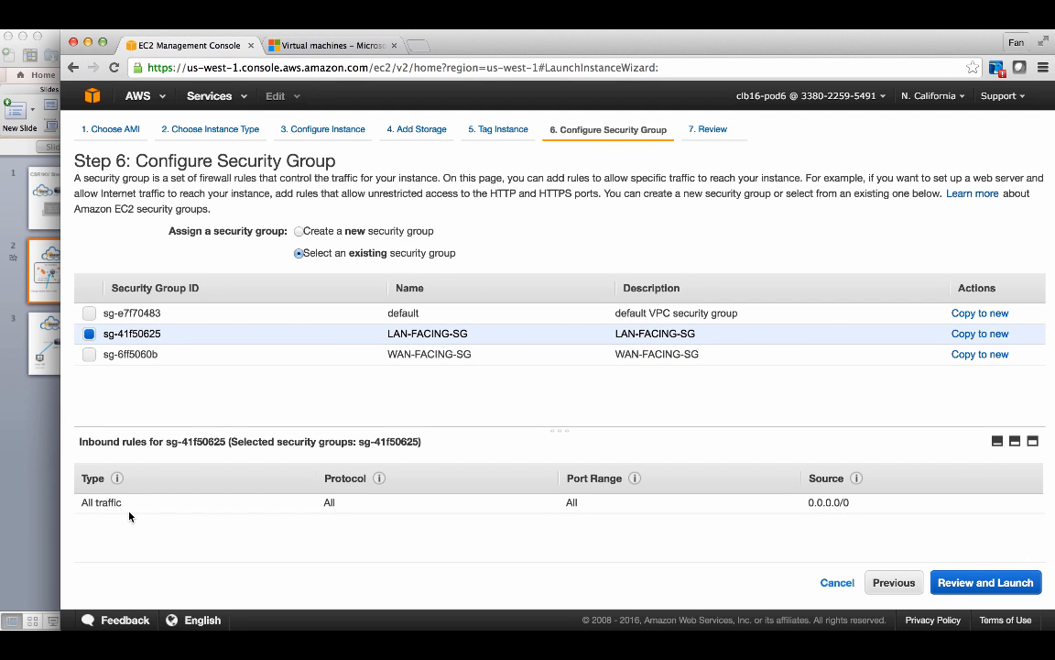
# - Review the instance settings and start the launch
pyautogui.click(947, 593)
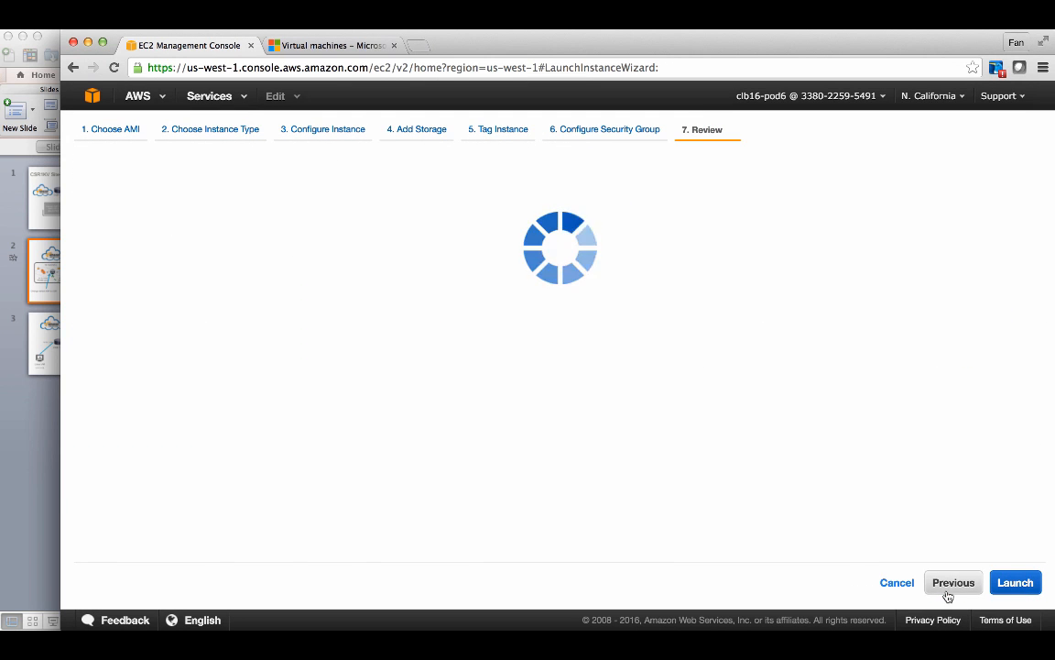
pyautogui.scroll(-5, 784, 382)
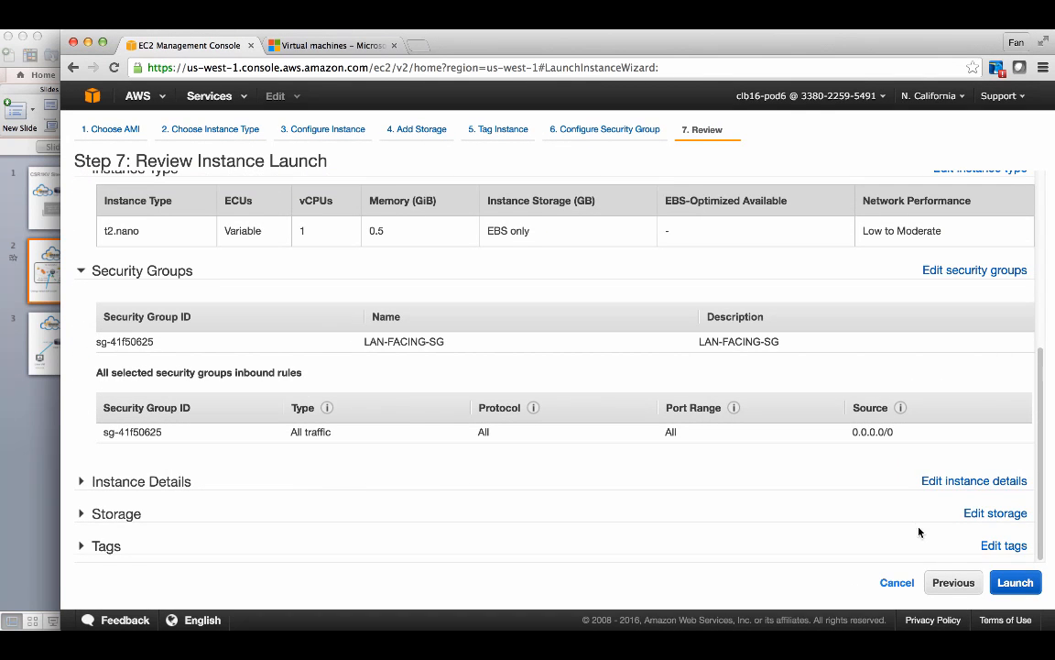
pyautogui.click(1013, 582)
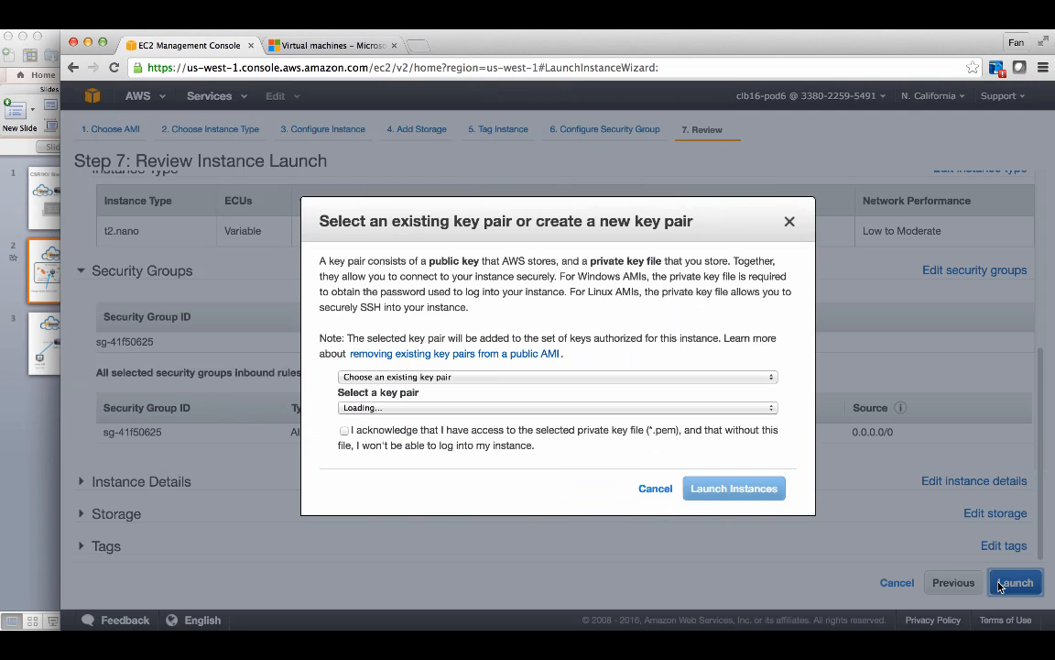
# - Use the existing CSR-AWS key pair, acknowledge access to its private key file, launch, and open the new instance
pyautogui.click(472, 377)
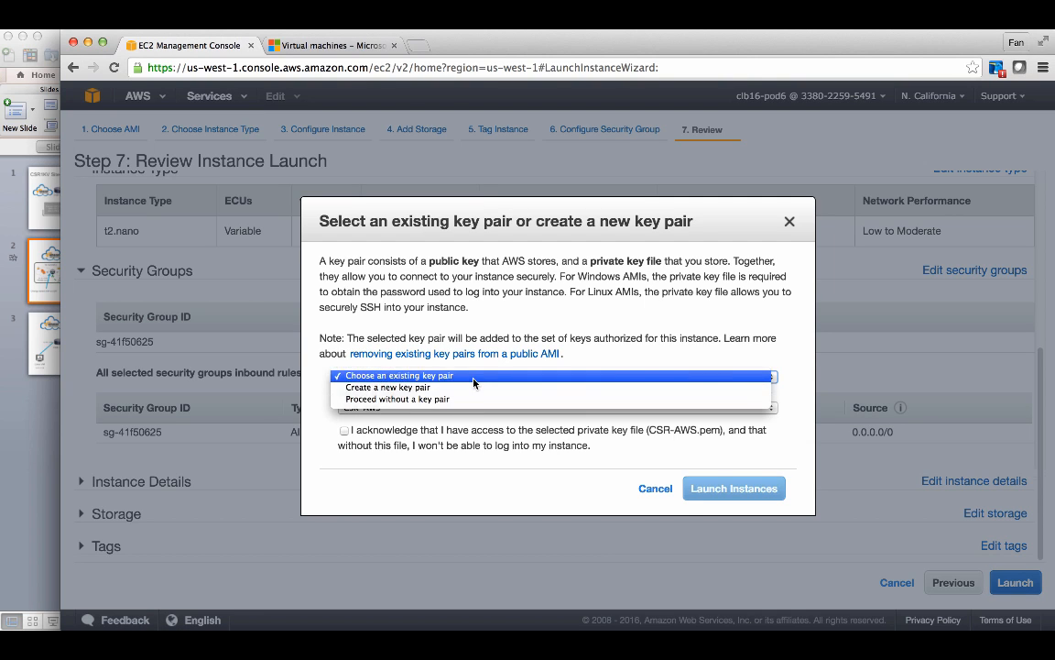
pyautogui.click(473, 378)
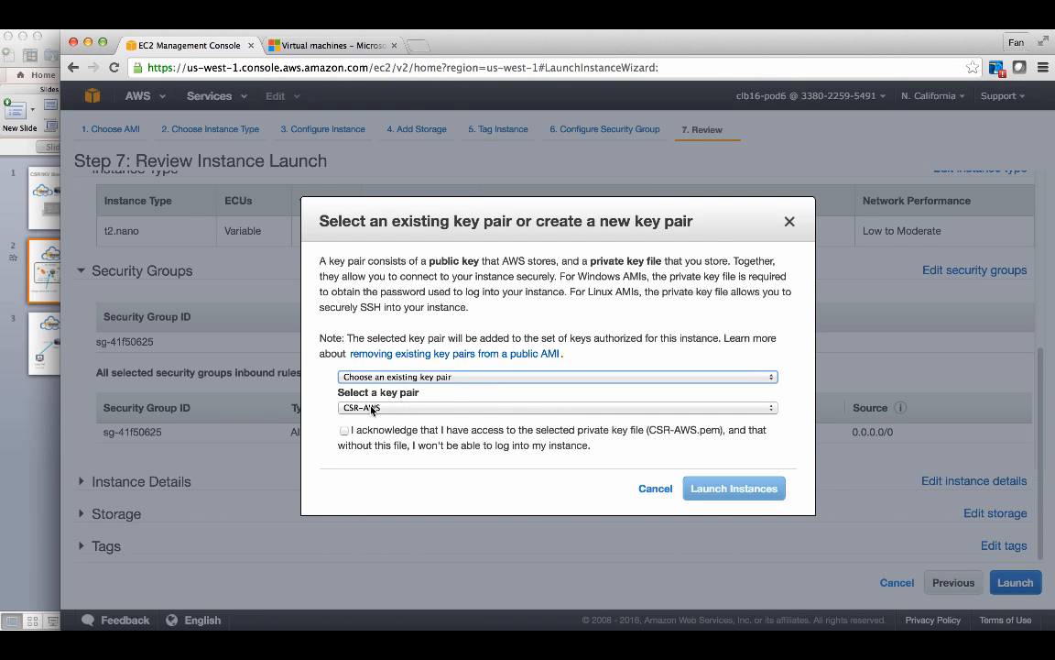
pyautogui.click(344, 429)
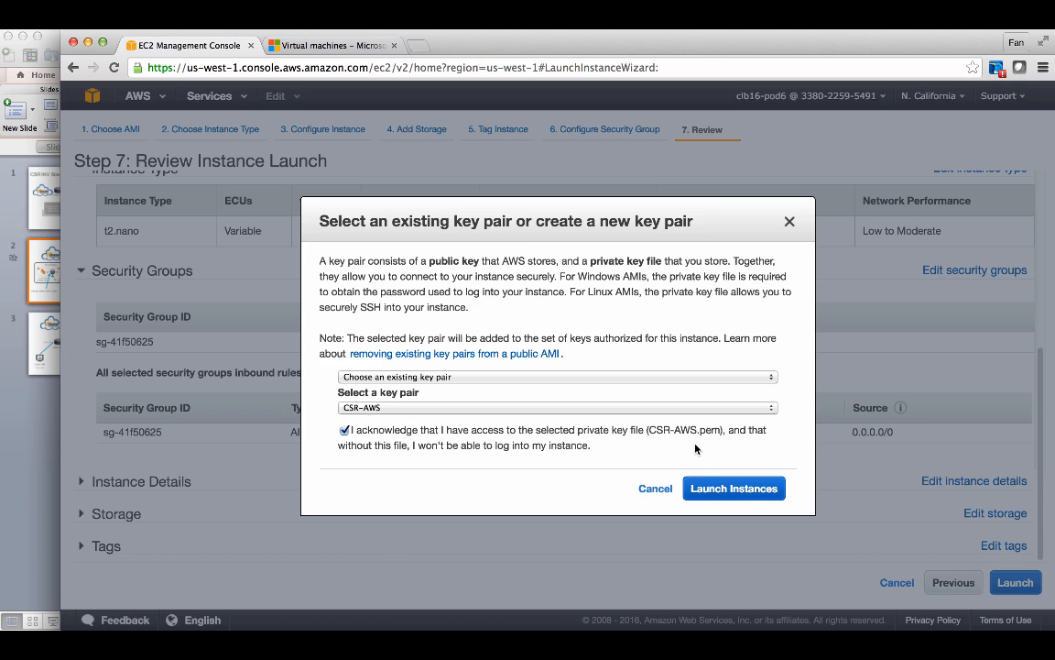
pyautogui.click(731, 488)
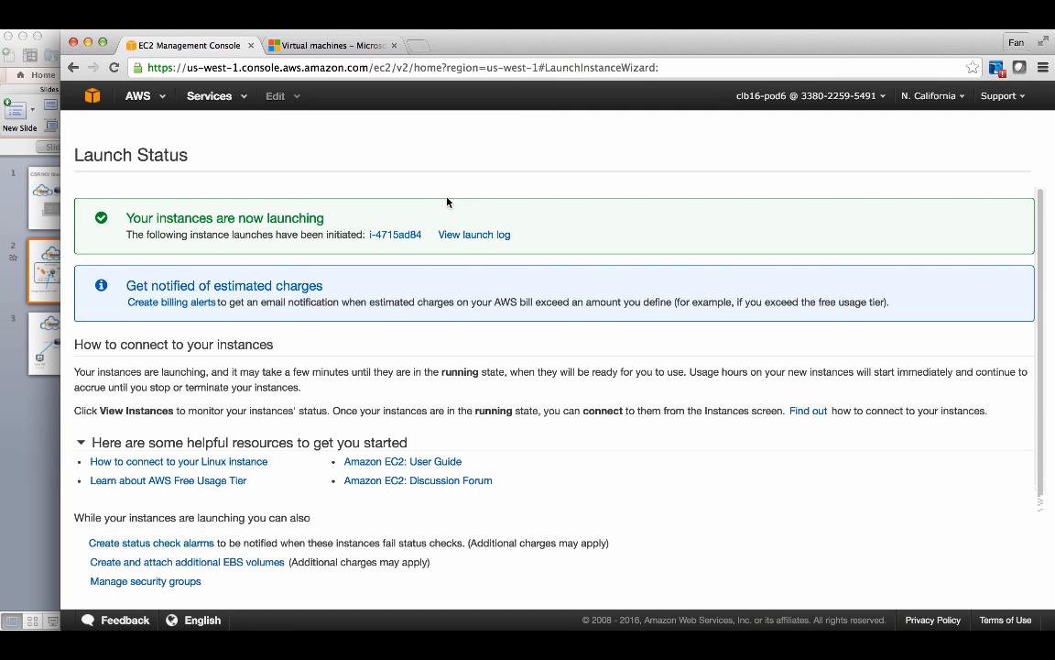
pyautogui.click(395, 234)
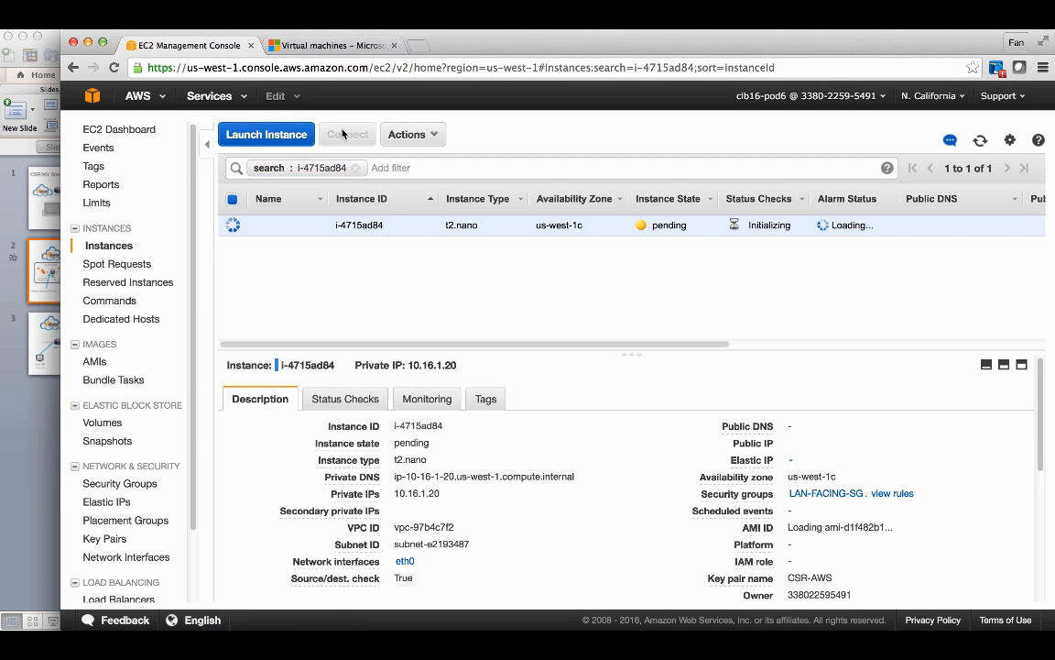
# - Switch to the Microsoft Azure portal tab and start adding a new virtual machine
pyautogui.click(326, 46)
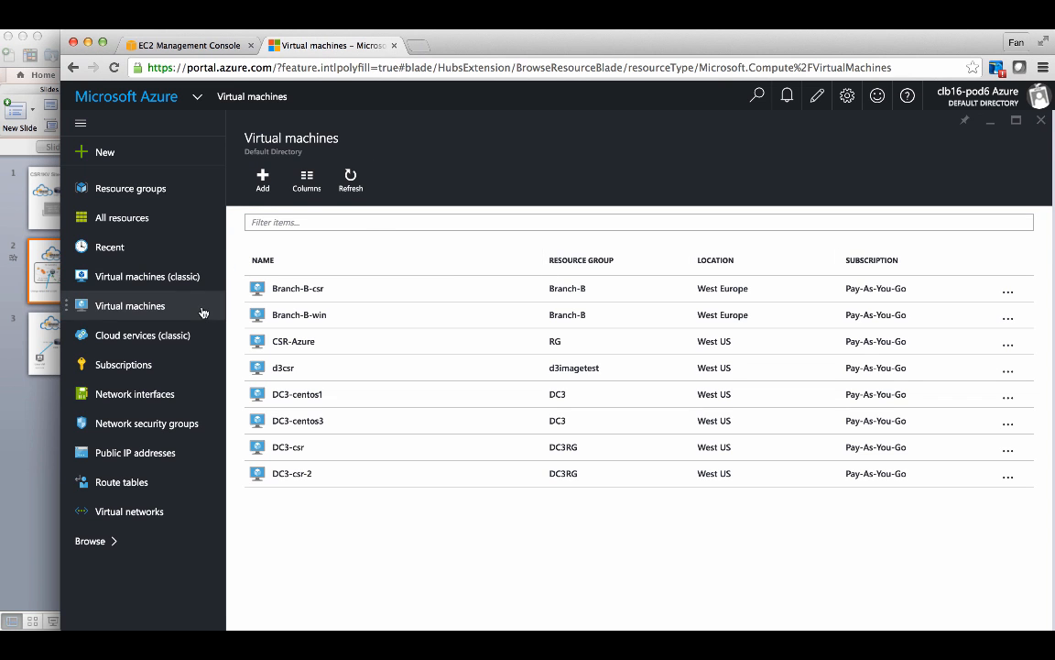
pyautogui.click(158, 515)
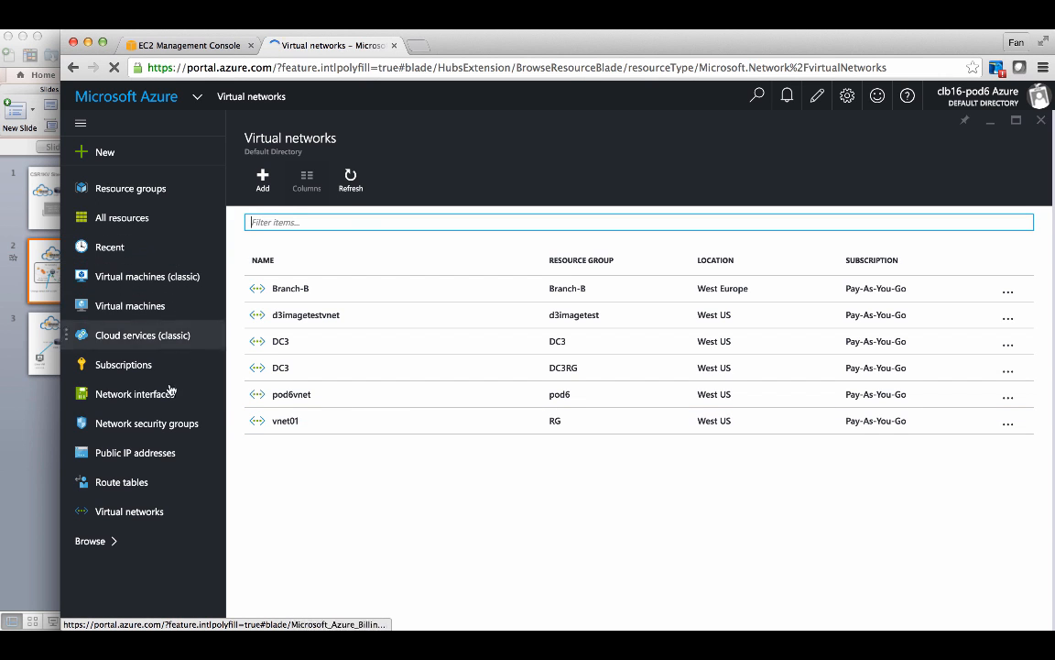
pyautogui.click(154, 306)
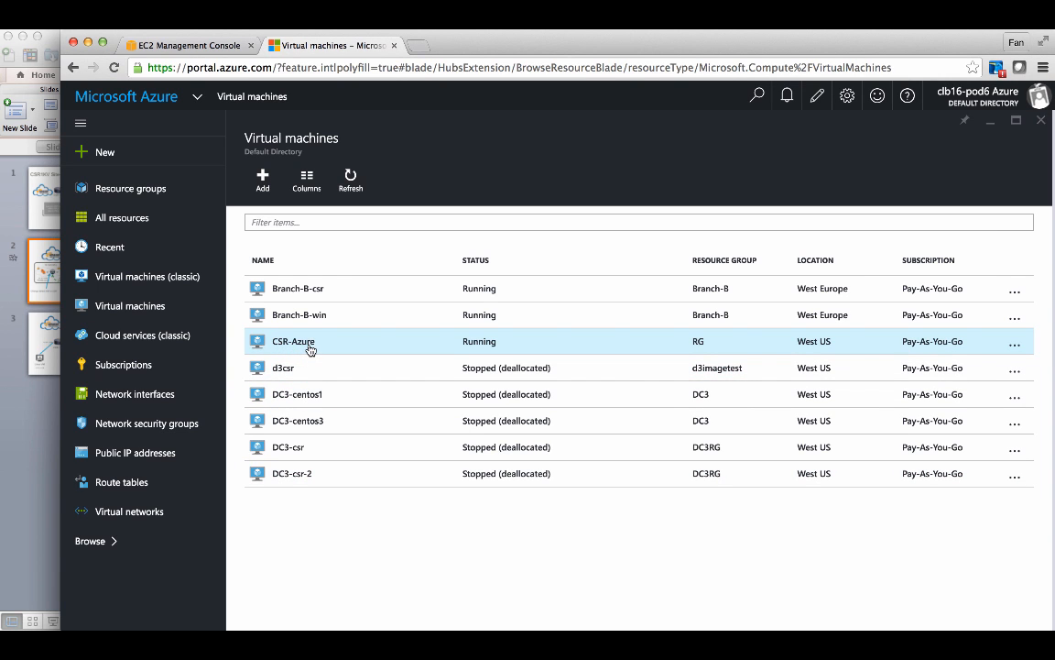
pyautogui.click(263, 179)
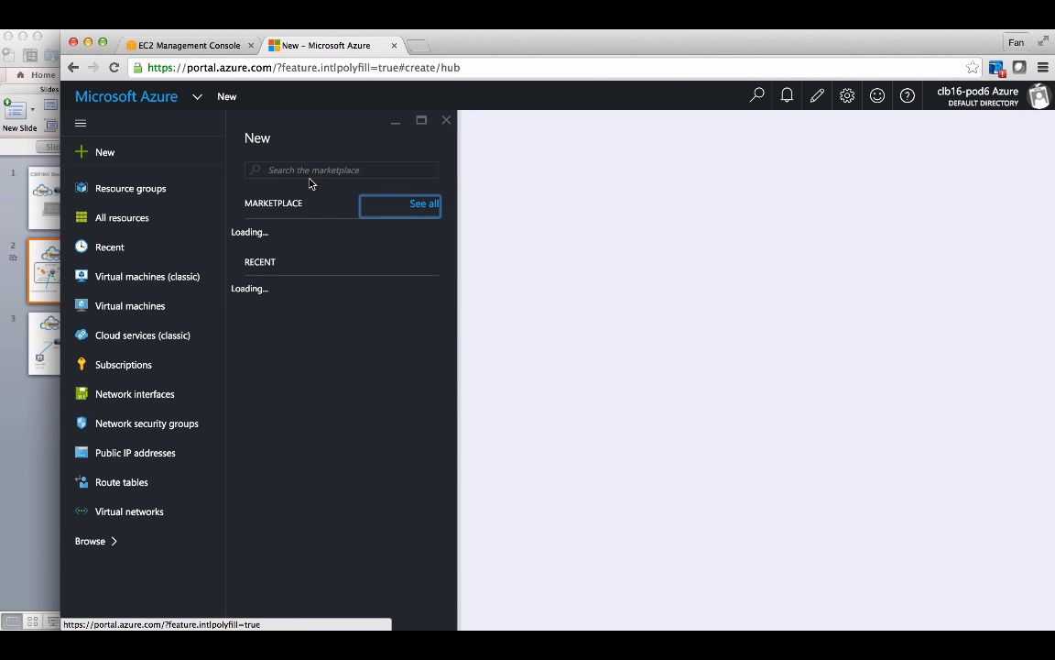
# - Search the marketplace for CentOS, open CentOS-based 6.5, and start creating it with the Resource Manager deployment model
pyautogui.click(310, 174)
pyautogui.write('centos')
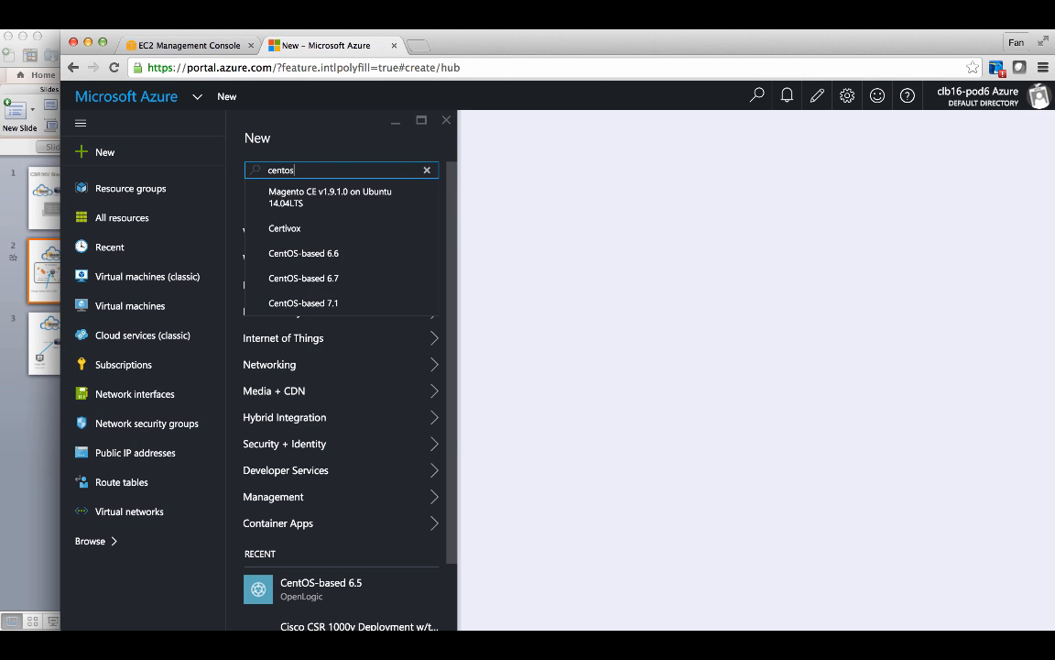
pyautogui.press('Down')
pyautogui.press('Return')
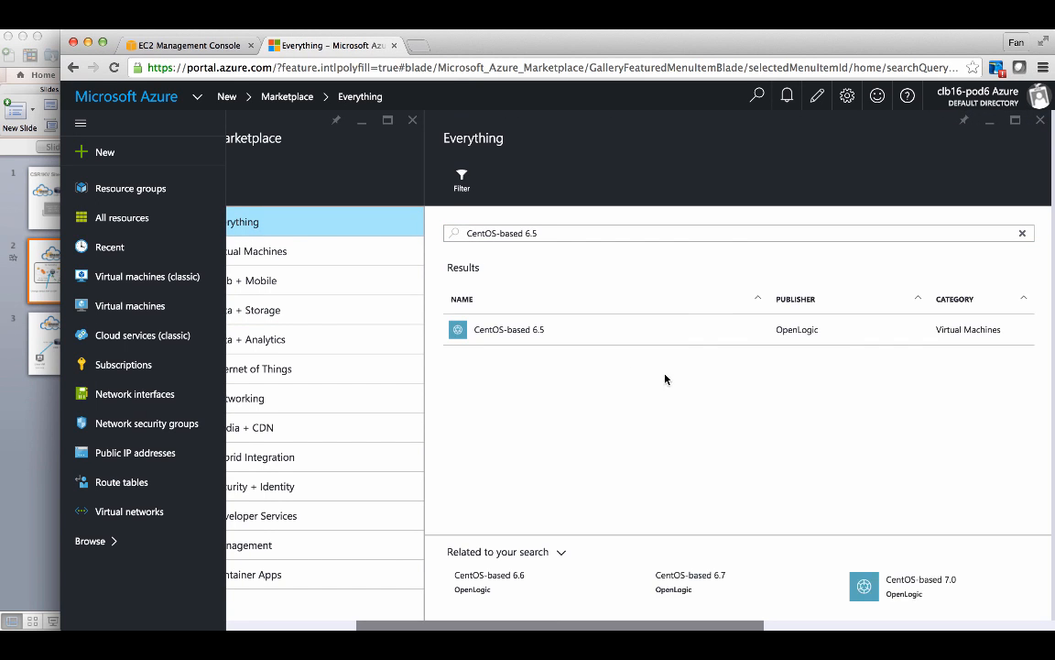
pyautogui.click(700, 337)
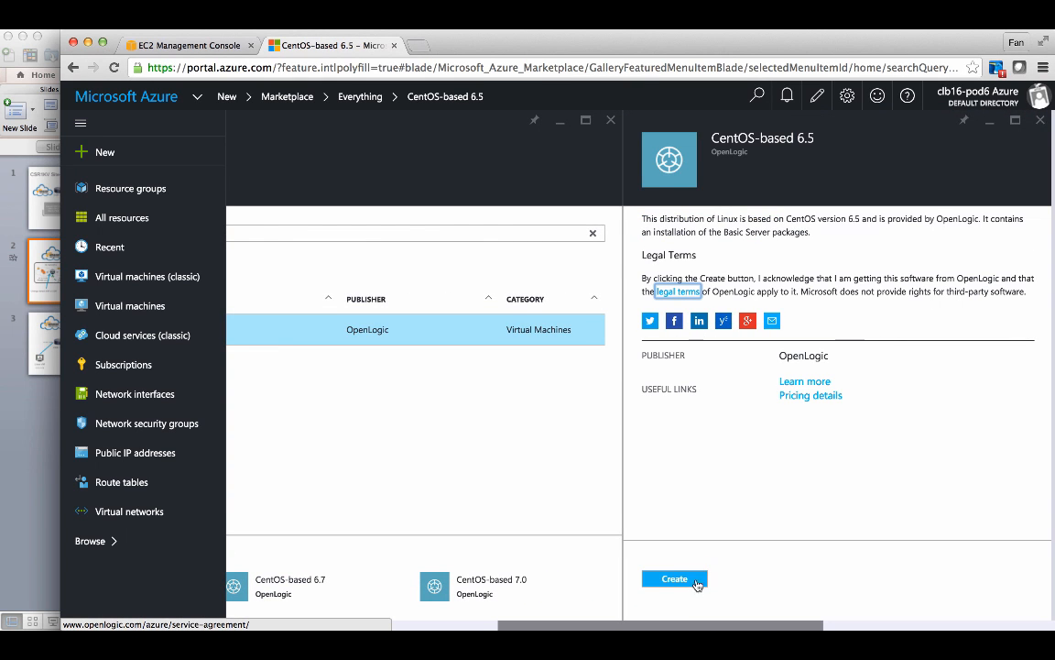
pyautogui.click(694, 581)
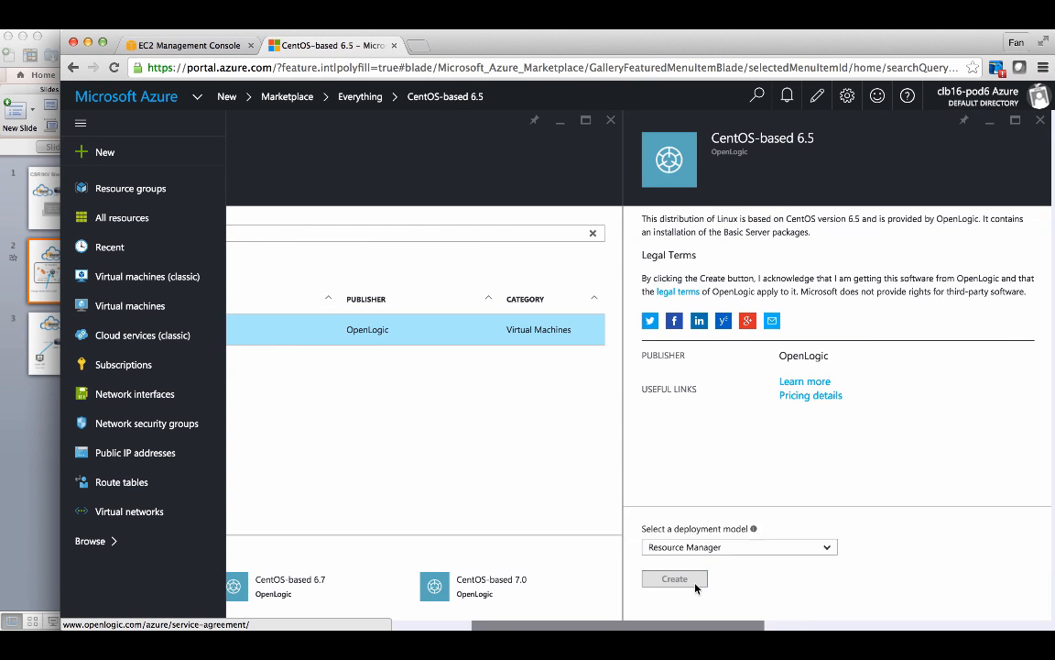
# - Name the virtual machine VM-Azure, set the user name to cisco, and enter the account password
pyautogui.write('VM-Azure')
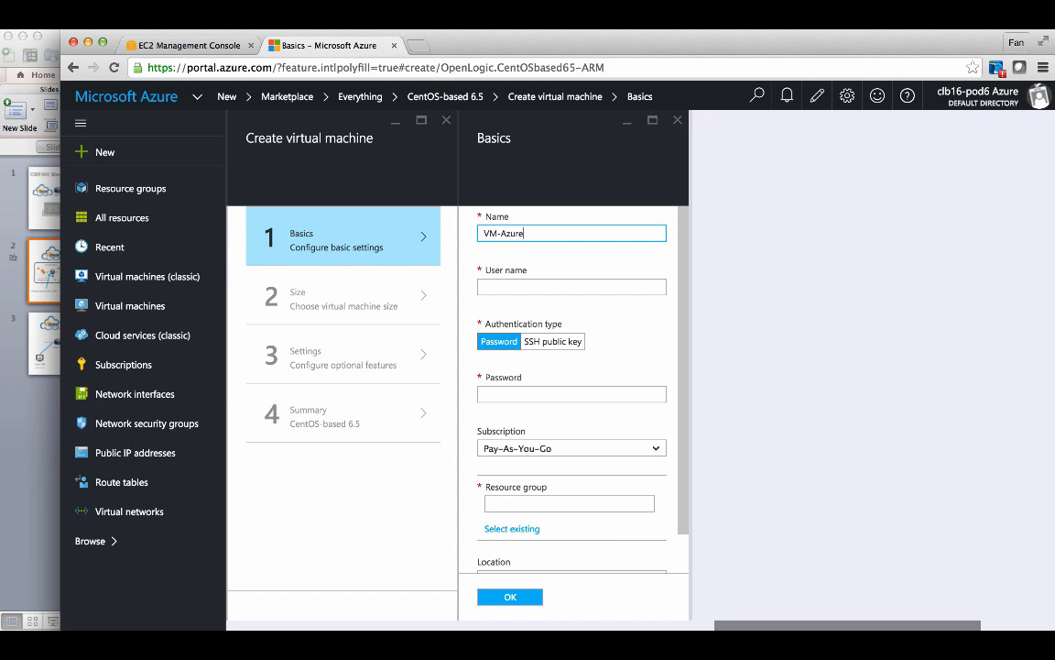
pyautogui.press('Tab')
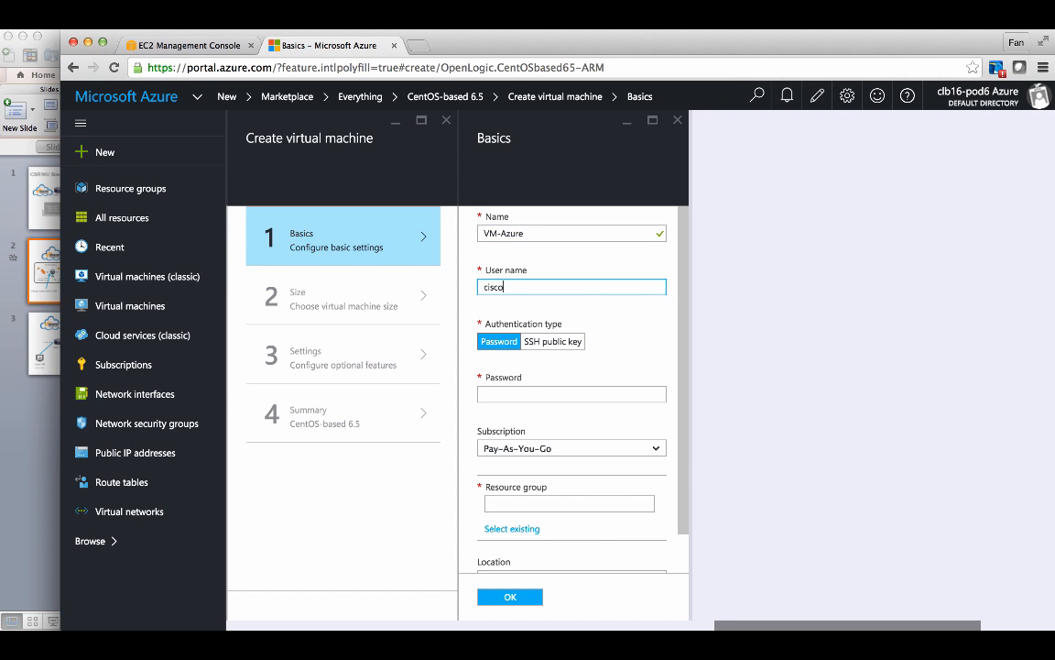
pyautogui.click(520, 399)
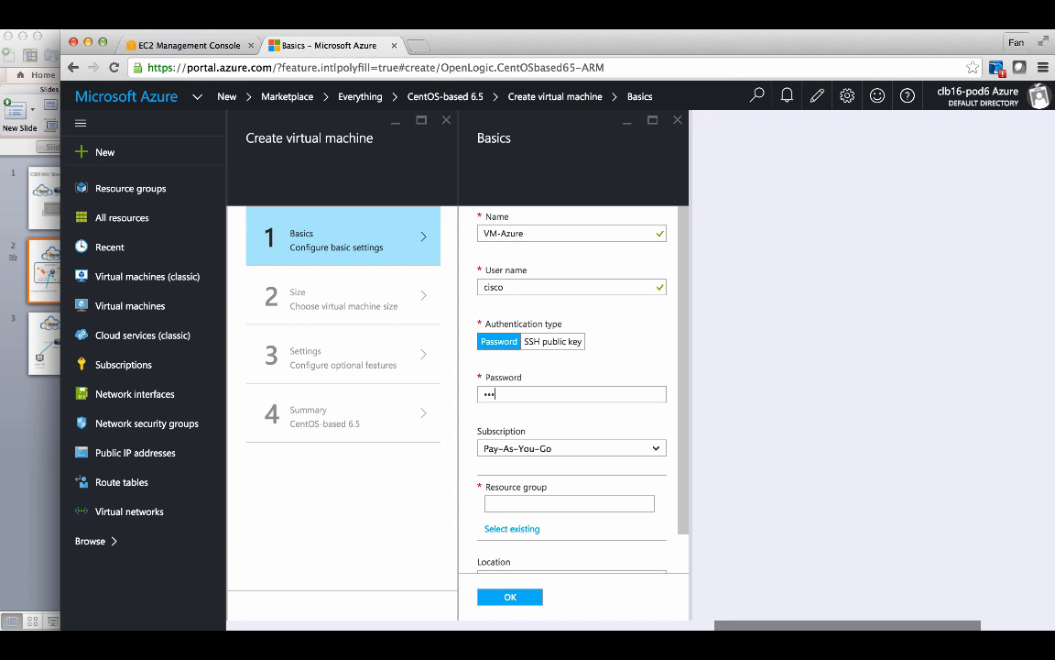
# - Create a new resource group named RG, confirm the basic settings, and decline saving the password
pyautogui.click(546, 506)
pyautogui.write('RG')
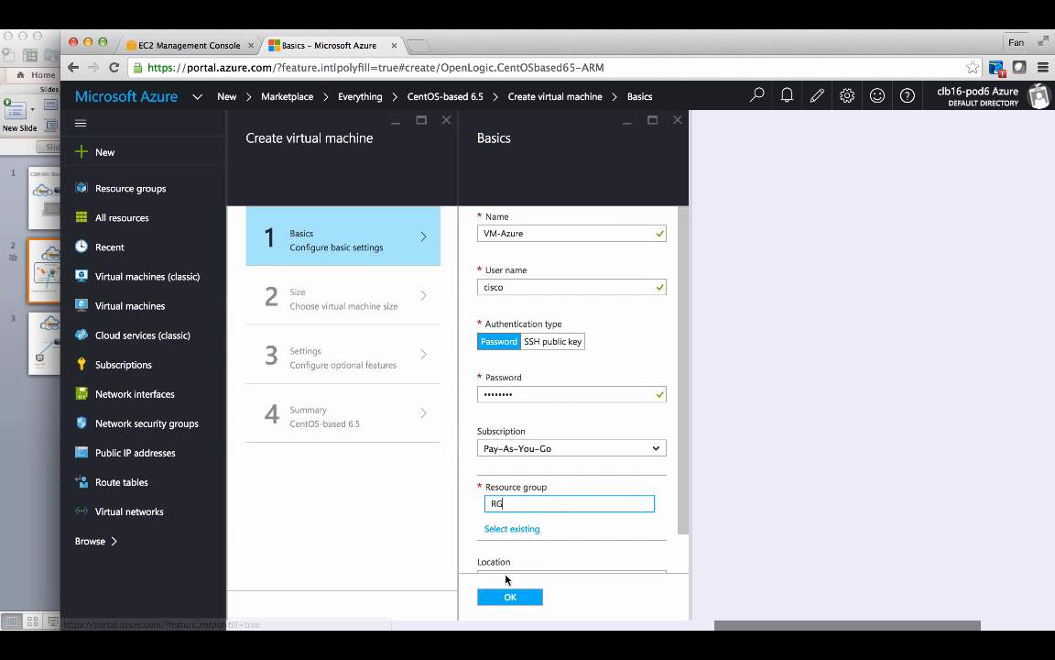
pyautogui.scroll(-2, 551, 553)
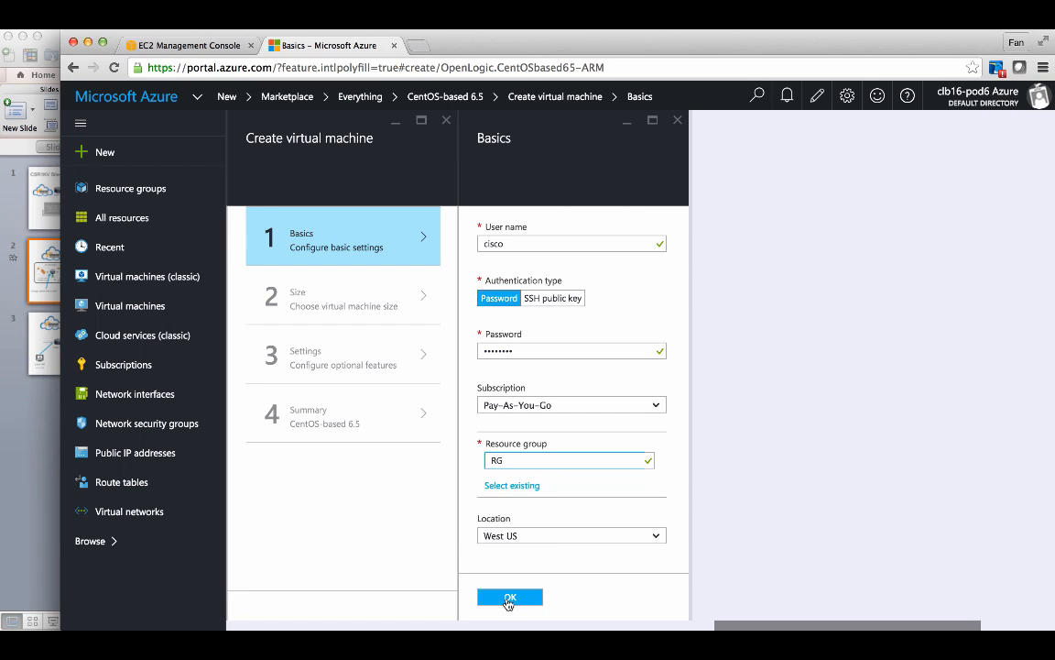
pyautogui.click(509, 603)
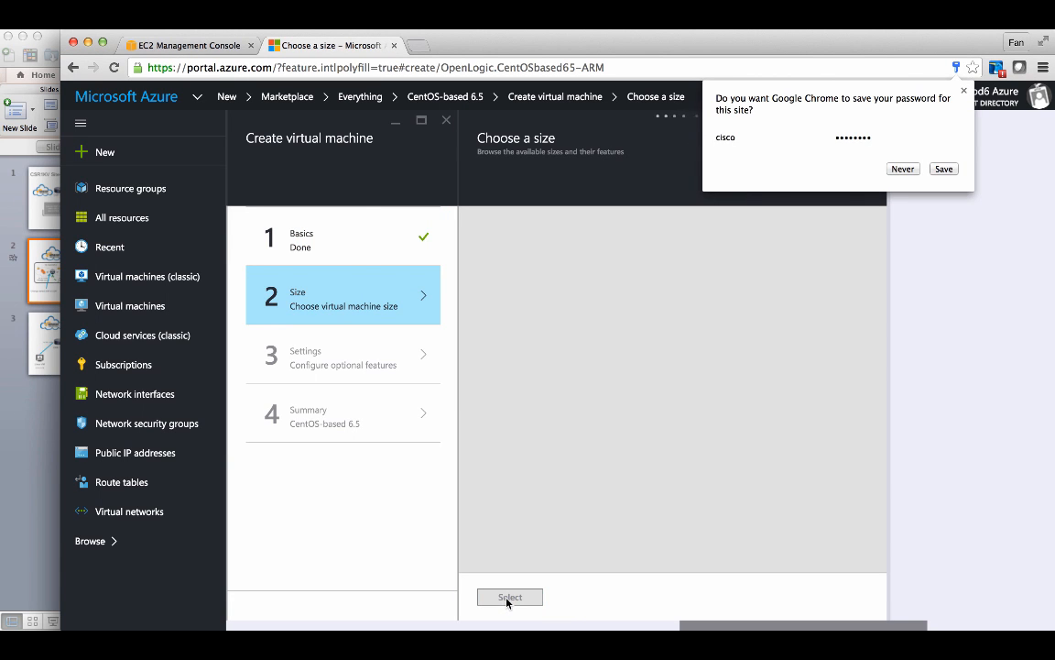
pyautogui.click(902, 169)
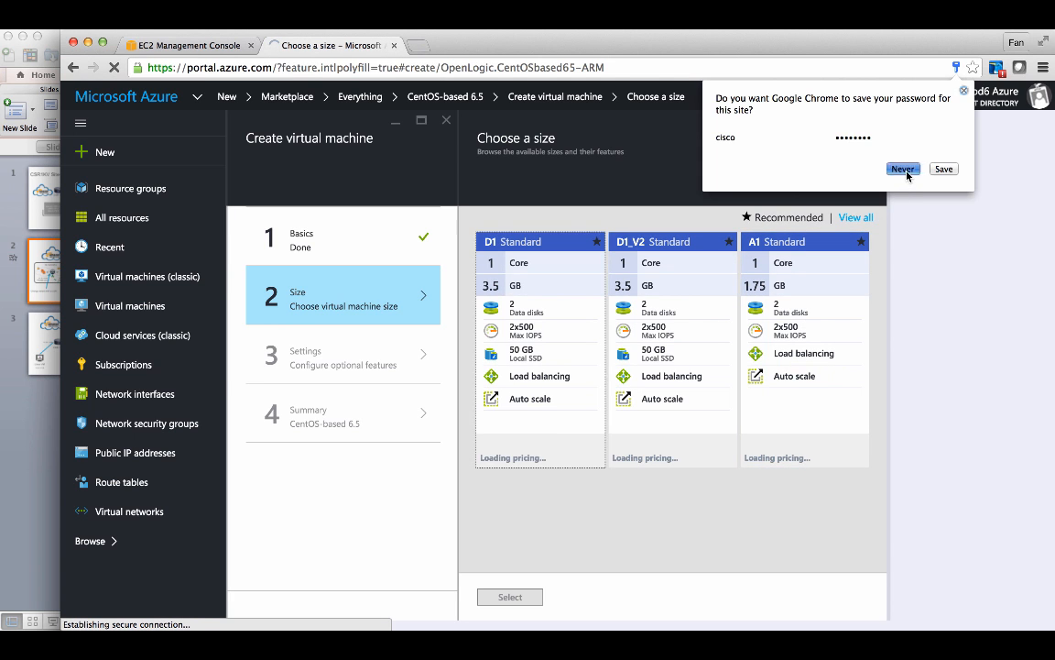
# - Choose the A1 Standard virtual machine size
pyautogui.click(778, 368)
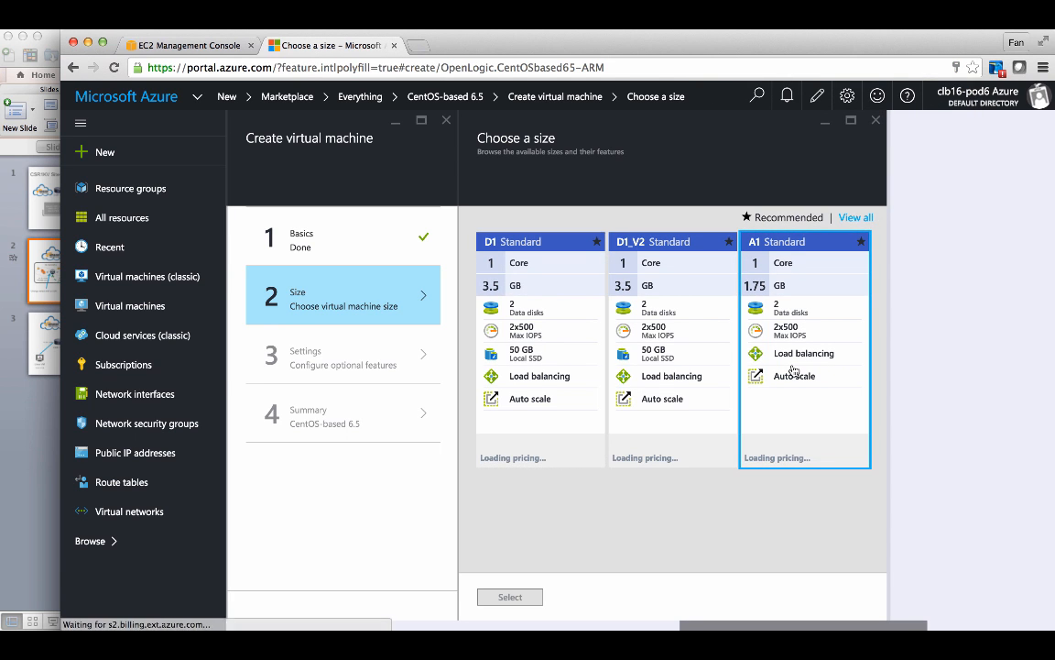
pyautogui.click(510, 597)
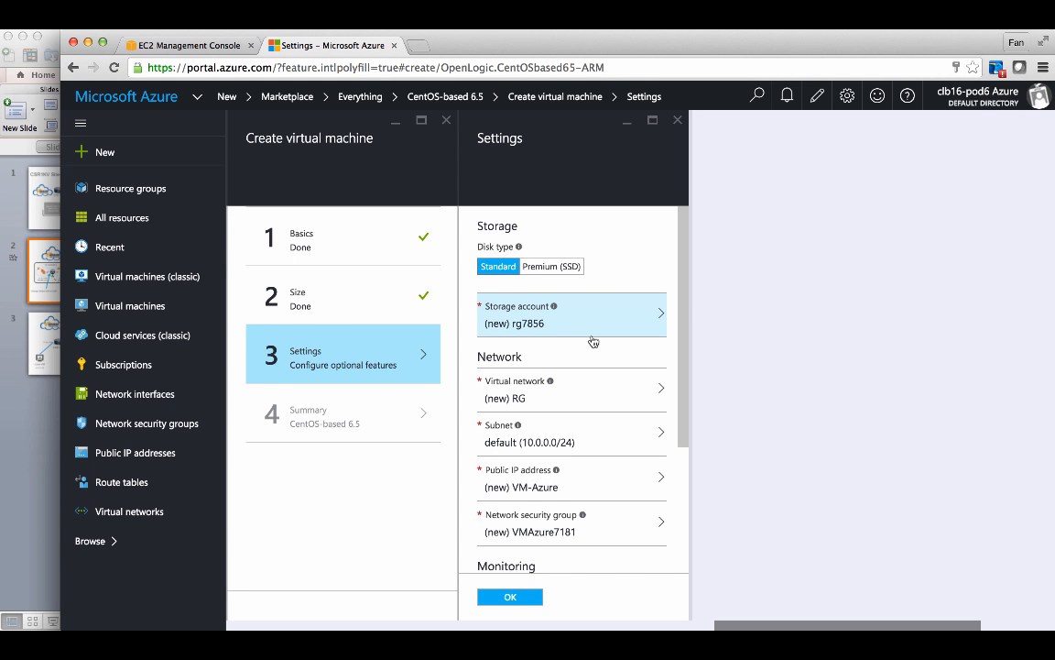
# - Set the virtual network to the existing vnet01
pyautogui.scroll(-1, 579, 353)
pyautogui.click(577, 377)
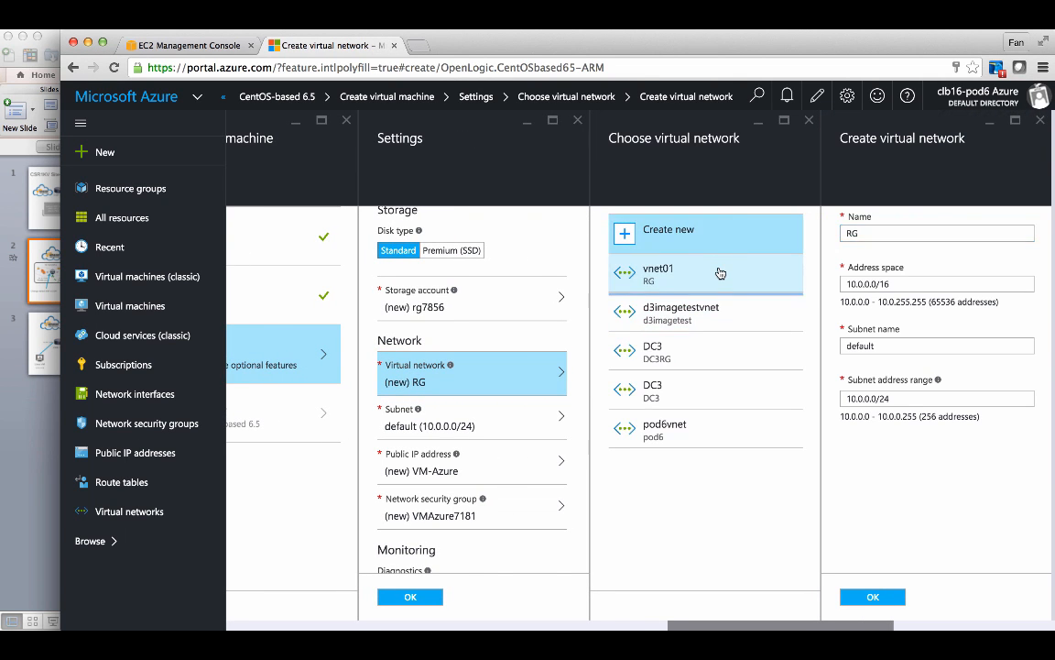
pyautogui.click(718, 273)
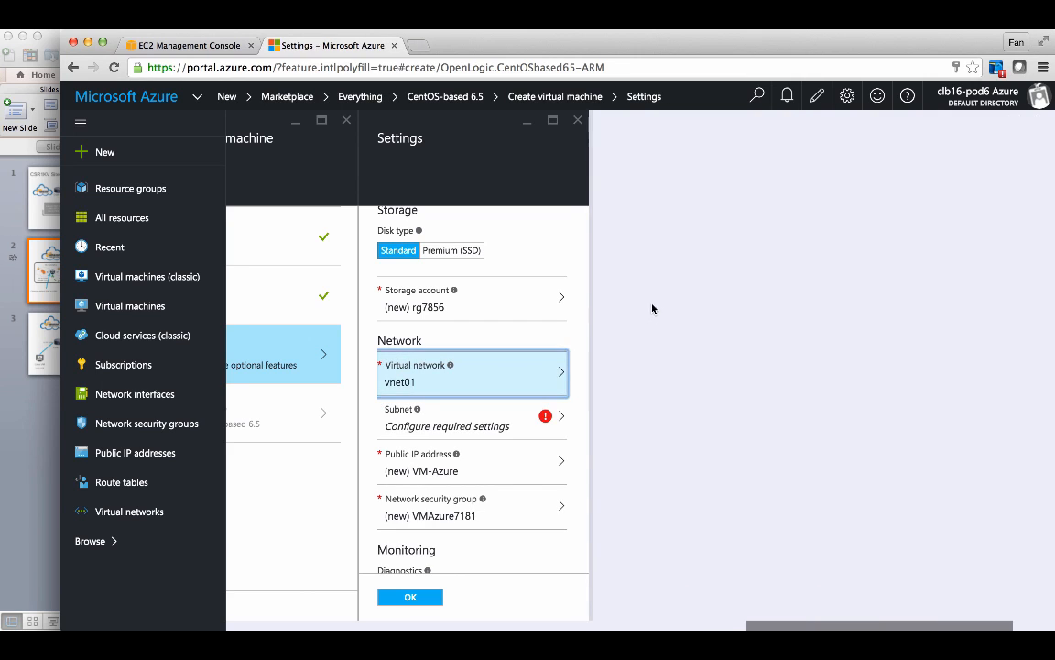
# - Set the subnet to private-subnet (10.26.1.0/24)
pyautogui.click(527, 417)
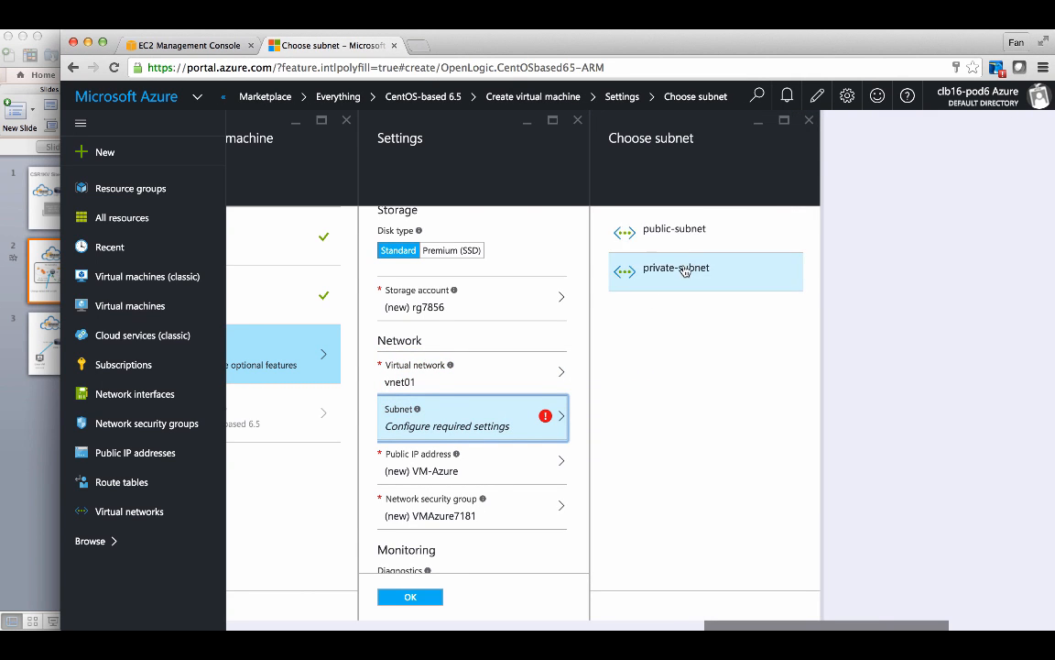
pyautogui.click(696, 241)
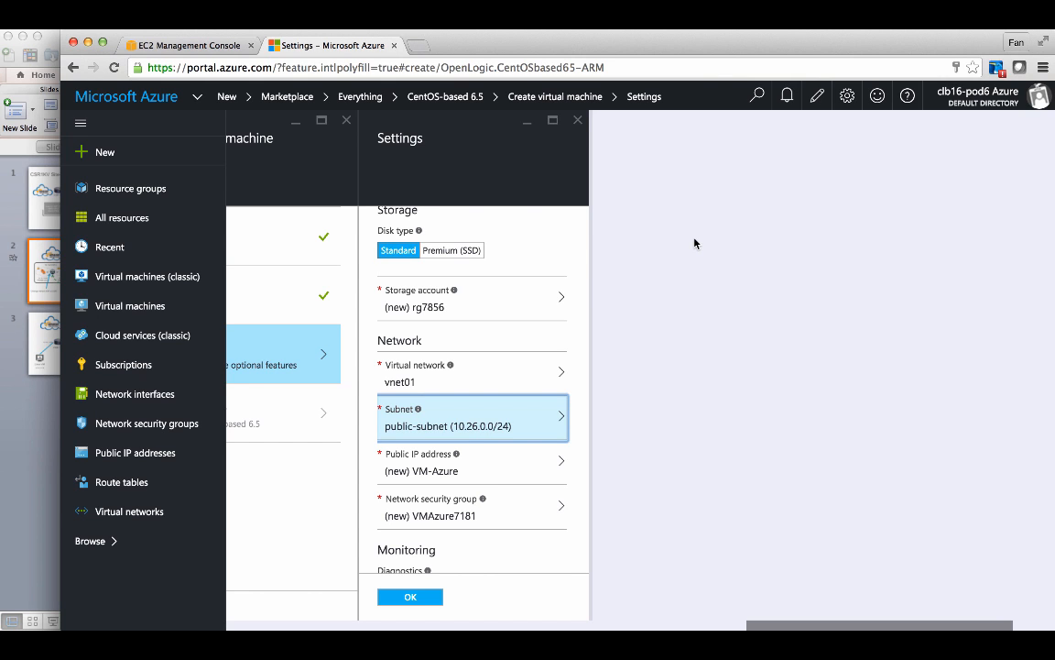
pyautogui.click(513, 405)
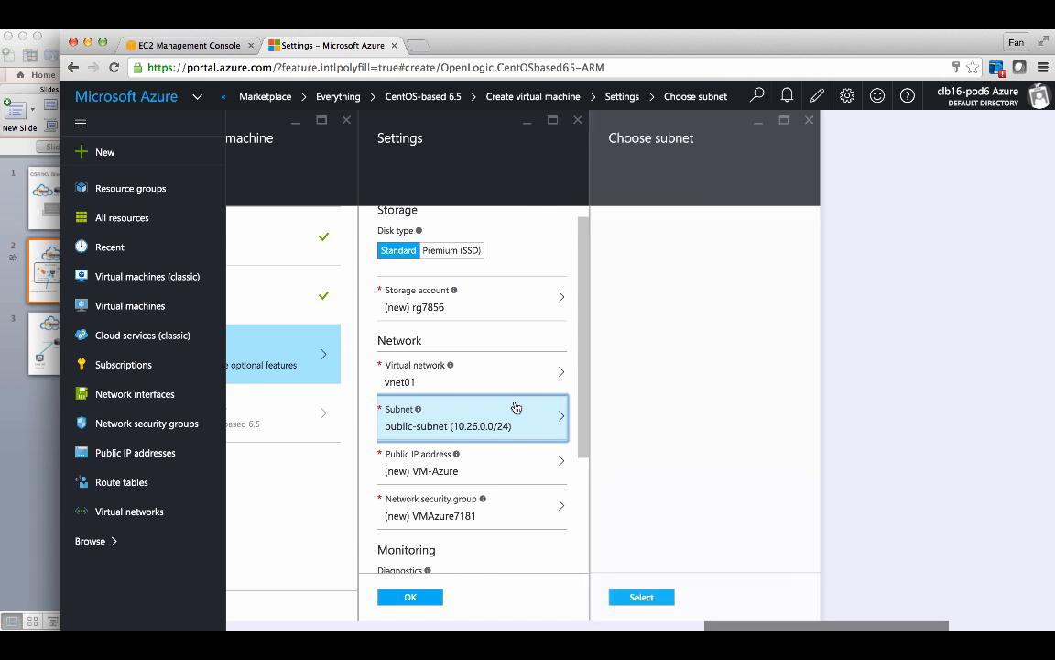
pyautogui.click(691, 273)
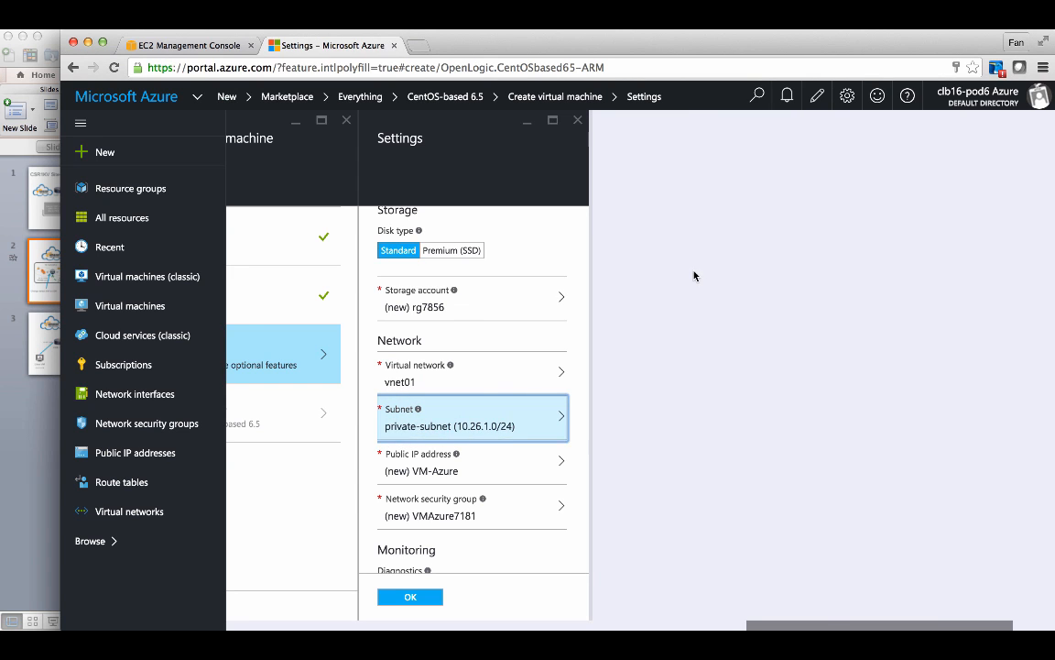
# - Set the public IP address to None
pyautogui.click(503, 465)
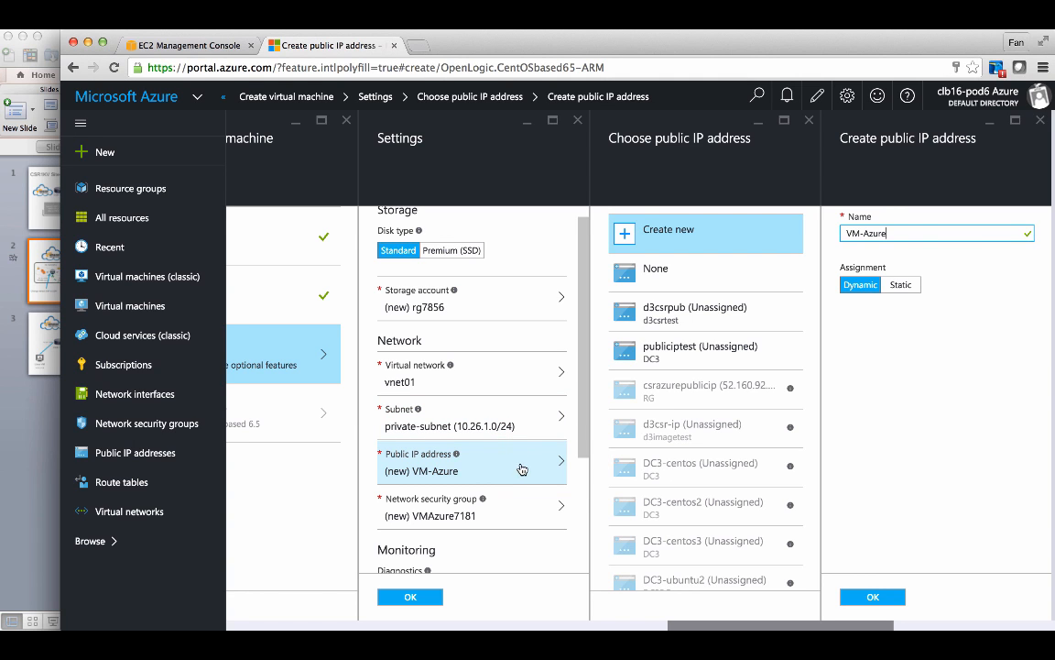
pyautogui.click(618, 282)
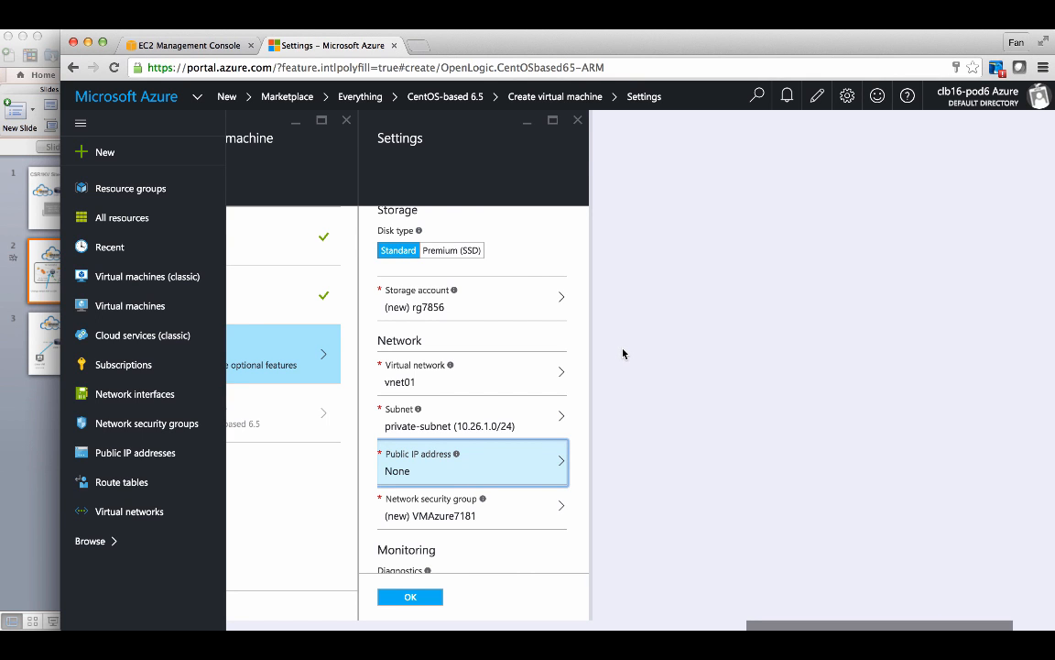
# - Disable diagnostics, confirm the optional settings, and deploy the VM from the summary
pyautogui.click(528, 510)
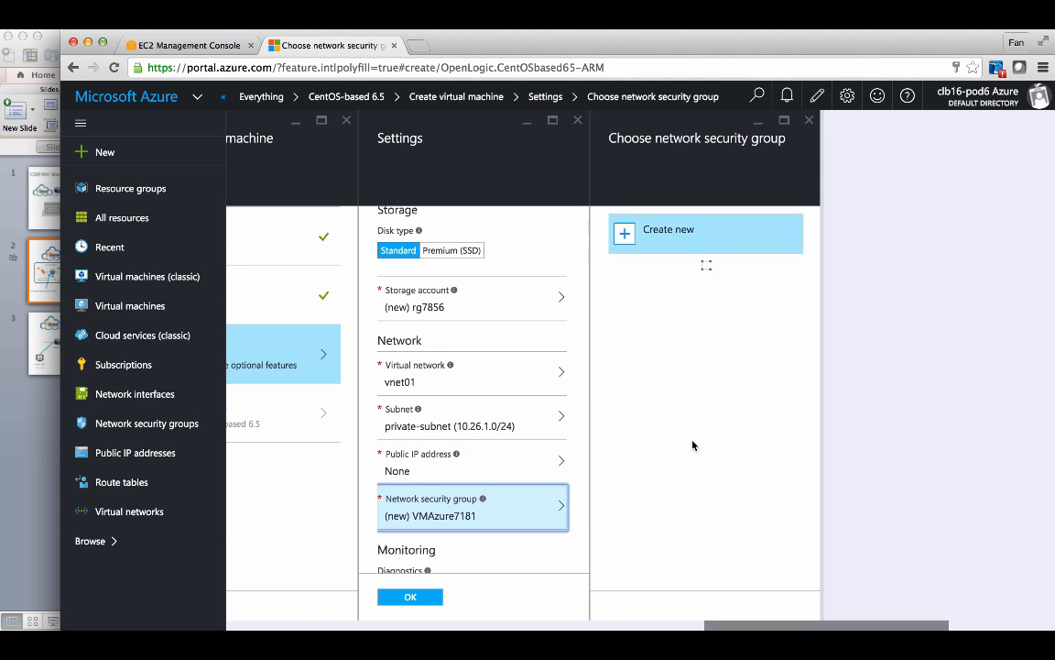
pyautogui.scroll(-1, 544, 506)
pyautogui.scroll(-5, 543, 506)
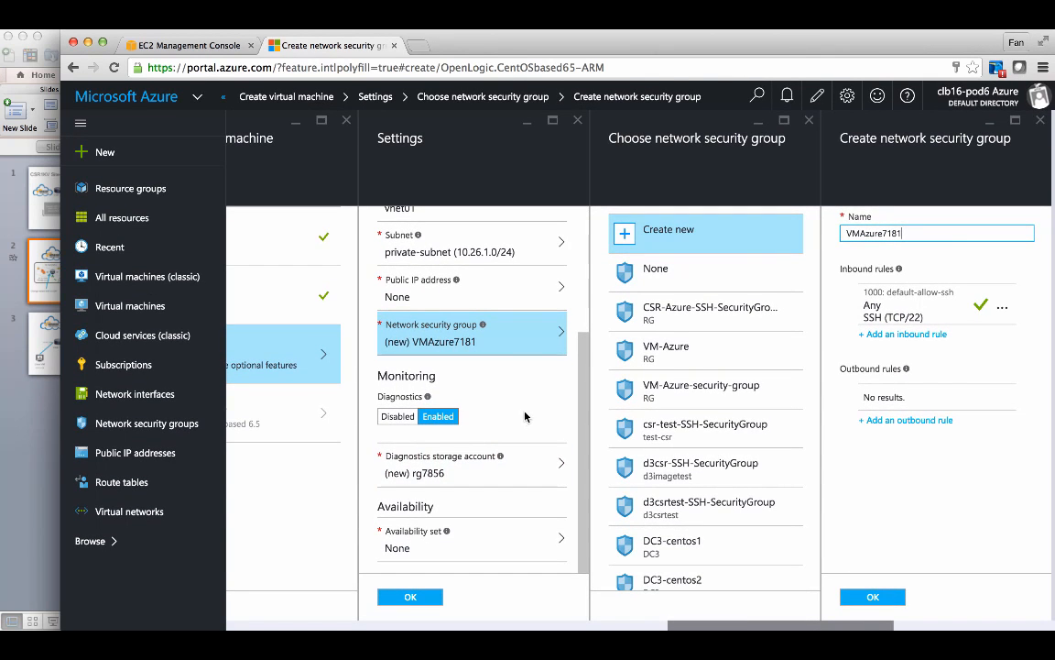
pyautogui.click(473, 472)
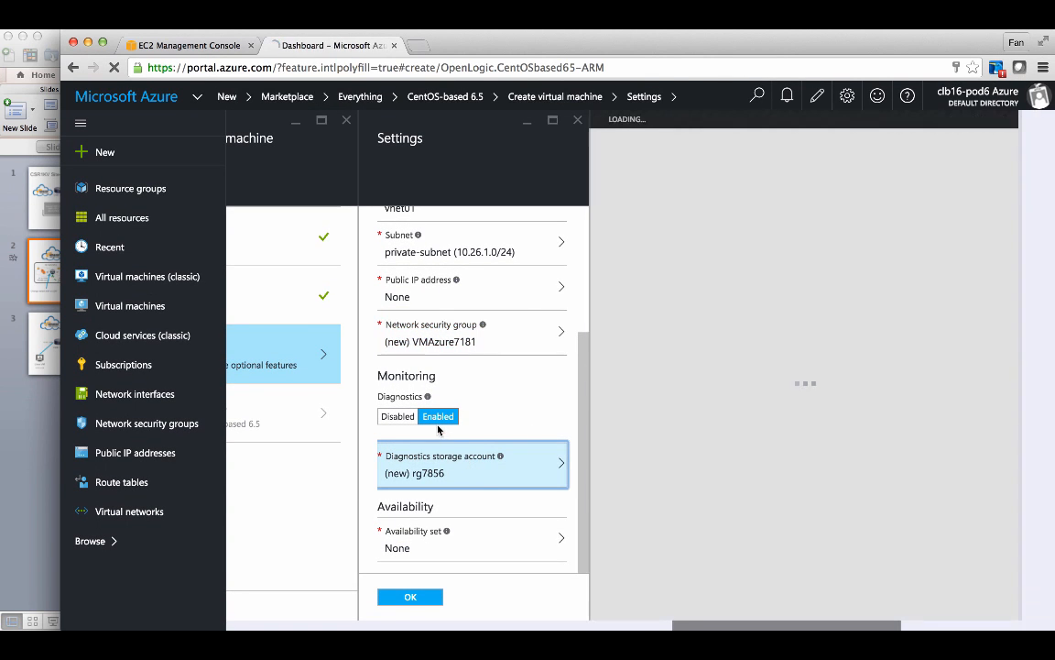
pyautogui.click(403, 418)
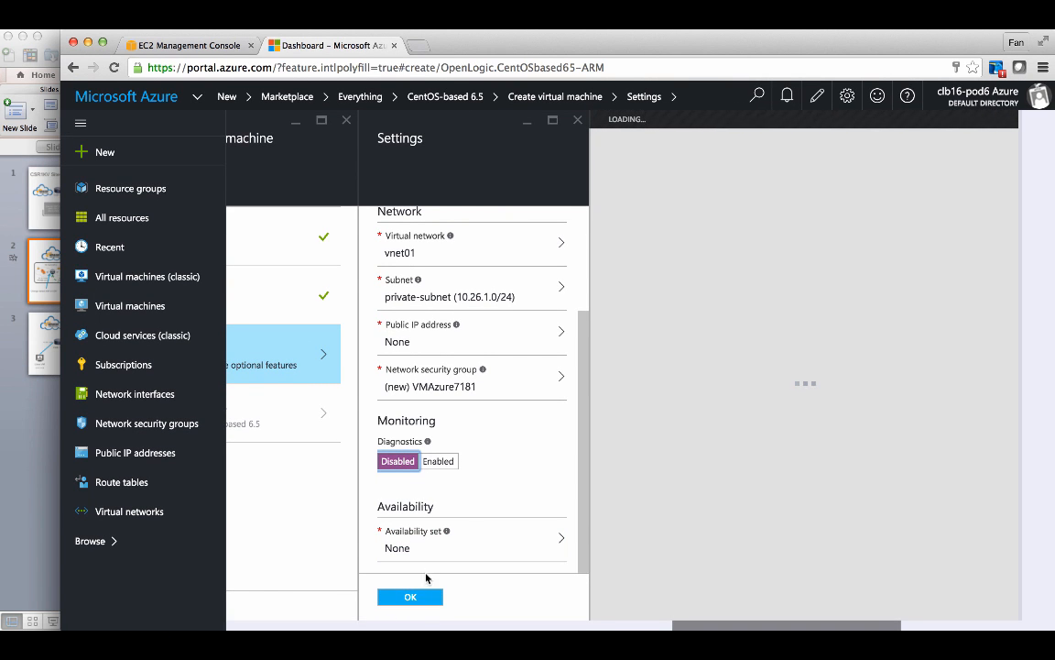
pyautogui.click(420, 596)
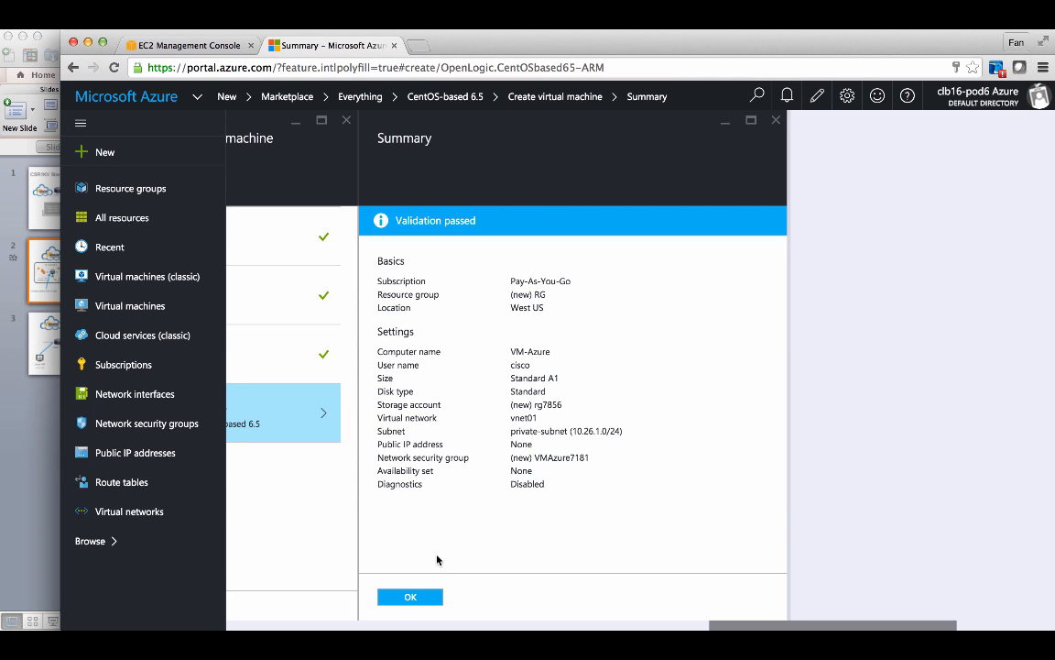
pyautogui.click(423, 597)
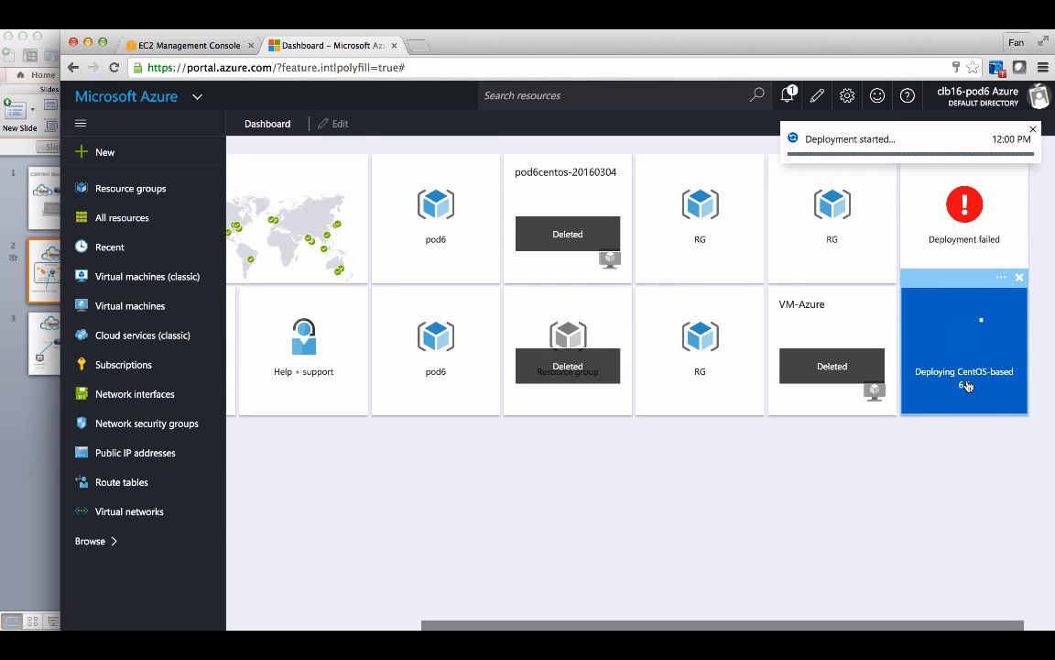
# - Check the virtual machines list and dashboard for the new VM's deployment
pyautogui.click(149, 310)
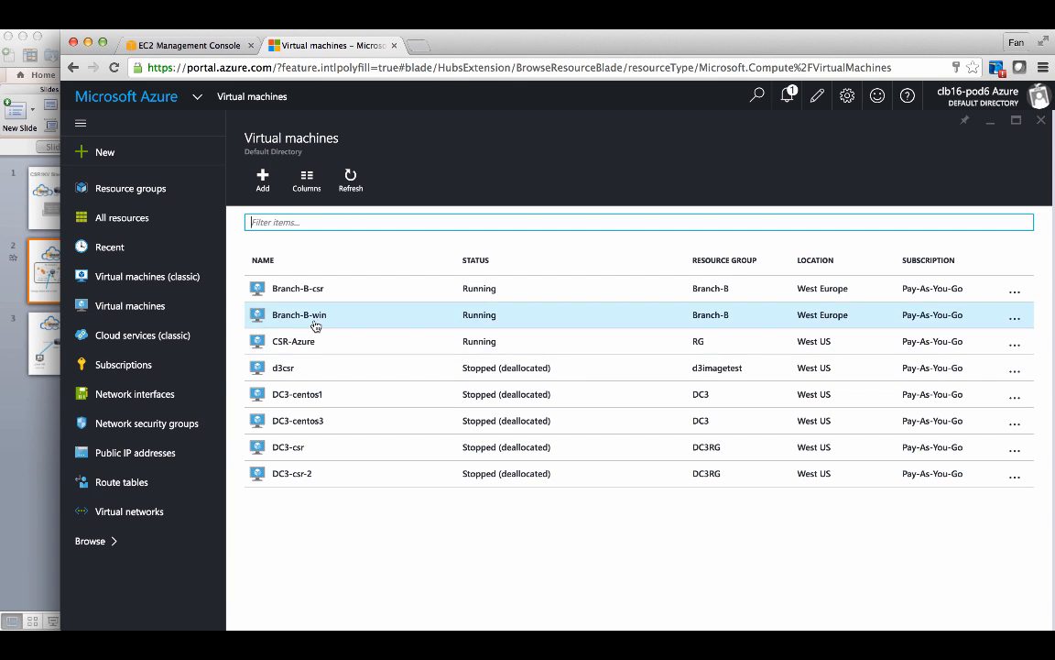
pyautogui.click(140, 307)
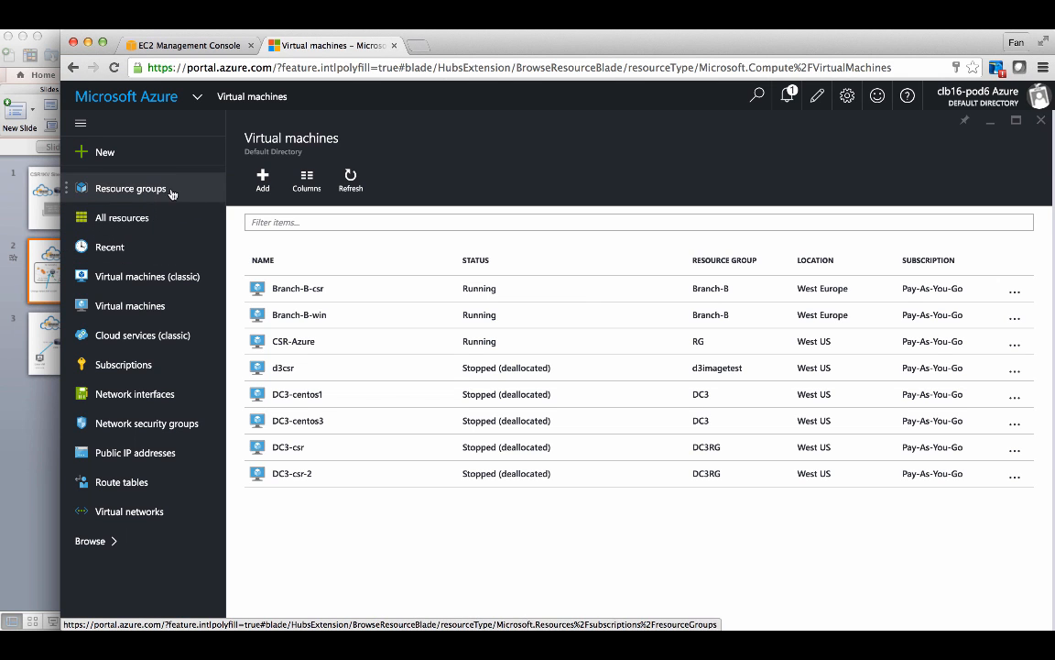
pyautogui.click(148, 95)
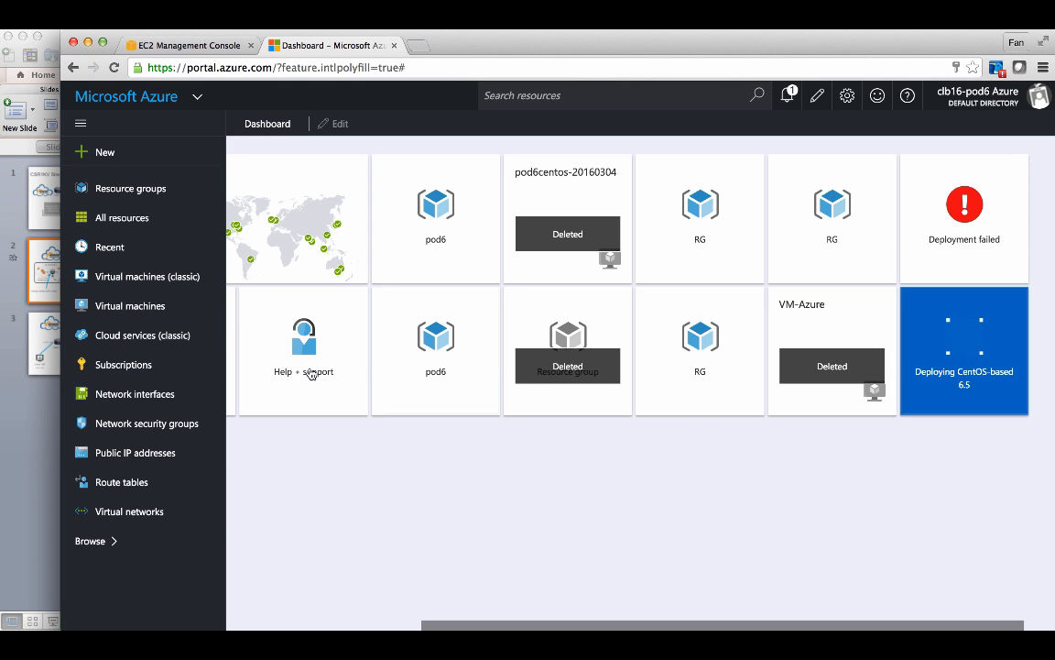
pyautogui.click(160, 308)
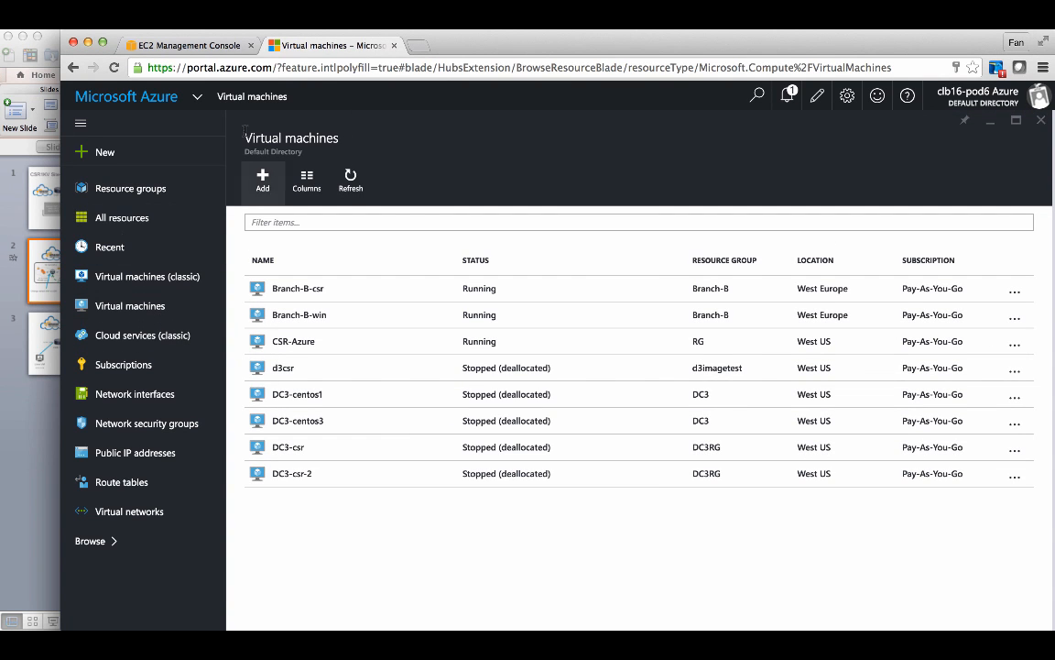
# - Allocate a new Elastic IP address in the EC2 console
pyautogui.click(208, 47)
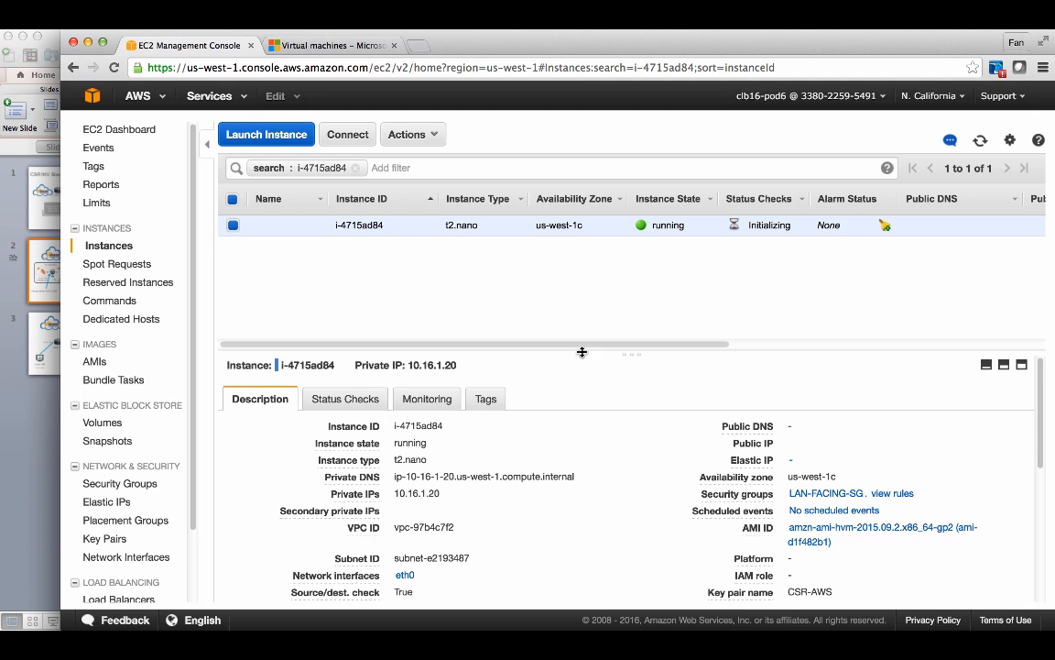
pyautogui.scroll(-3, 631, 442)
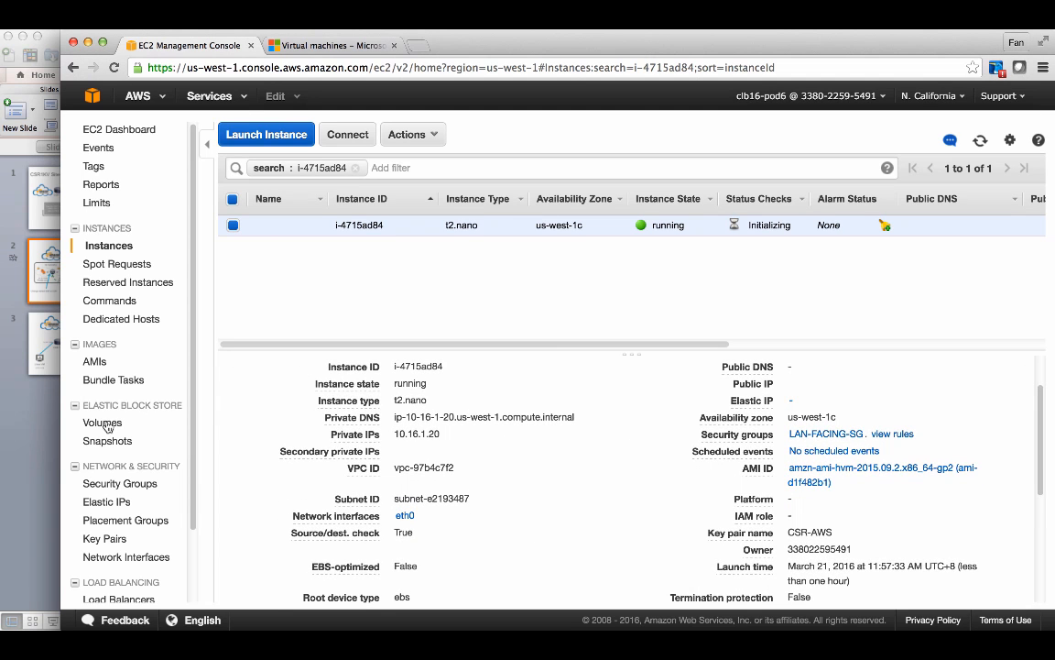
pyautogui.click(110, 502)
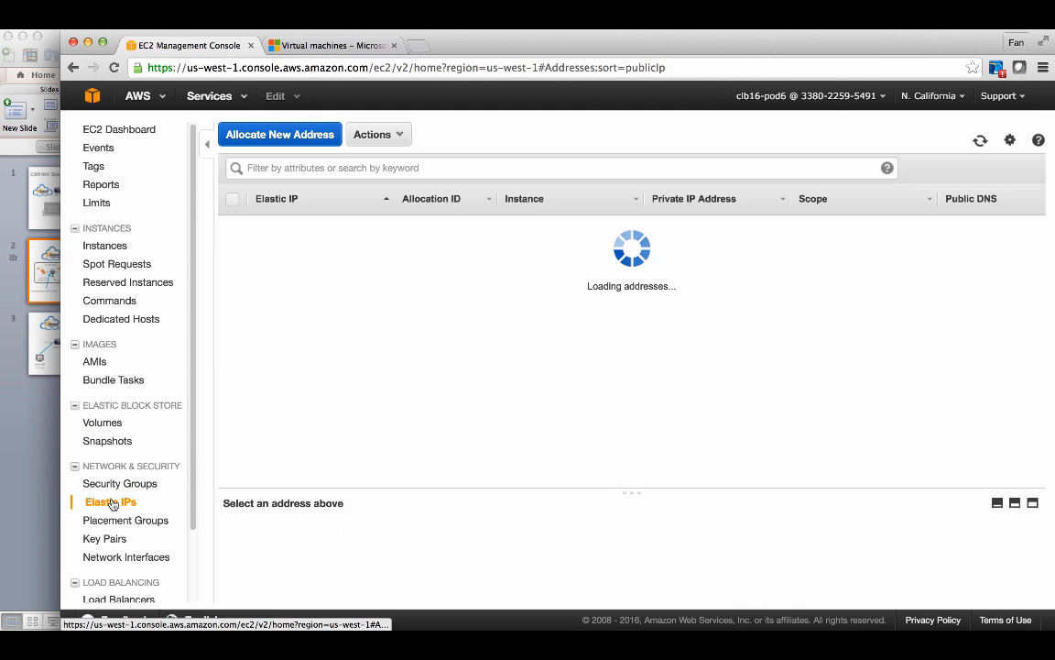
pyautogui.click(616, 255)
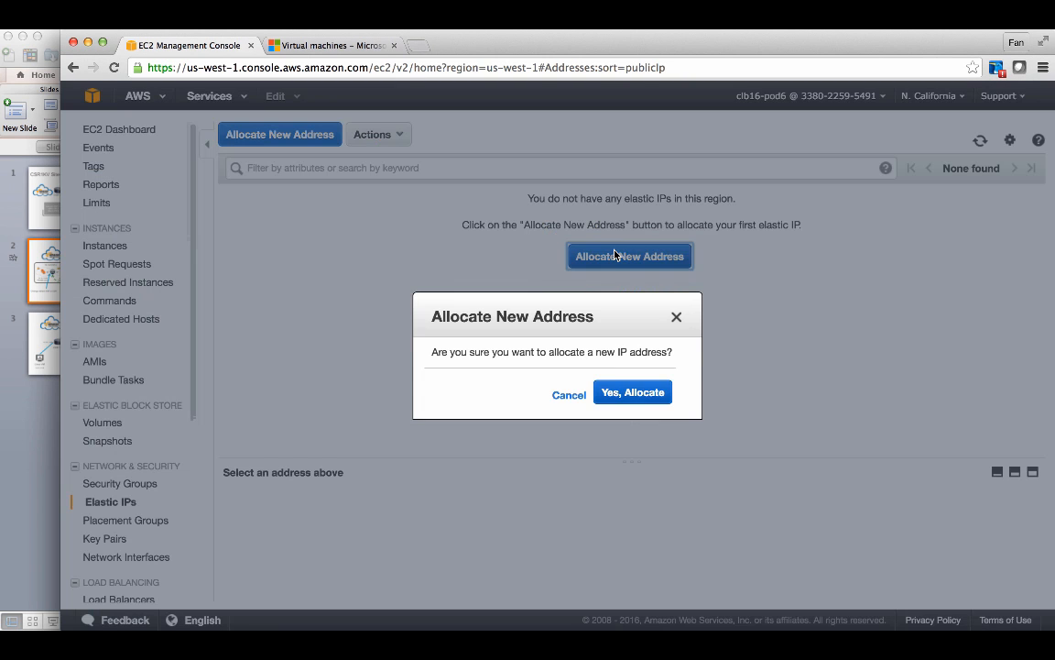
pyautogui.click(629, 394)
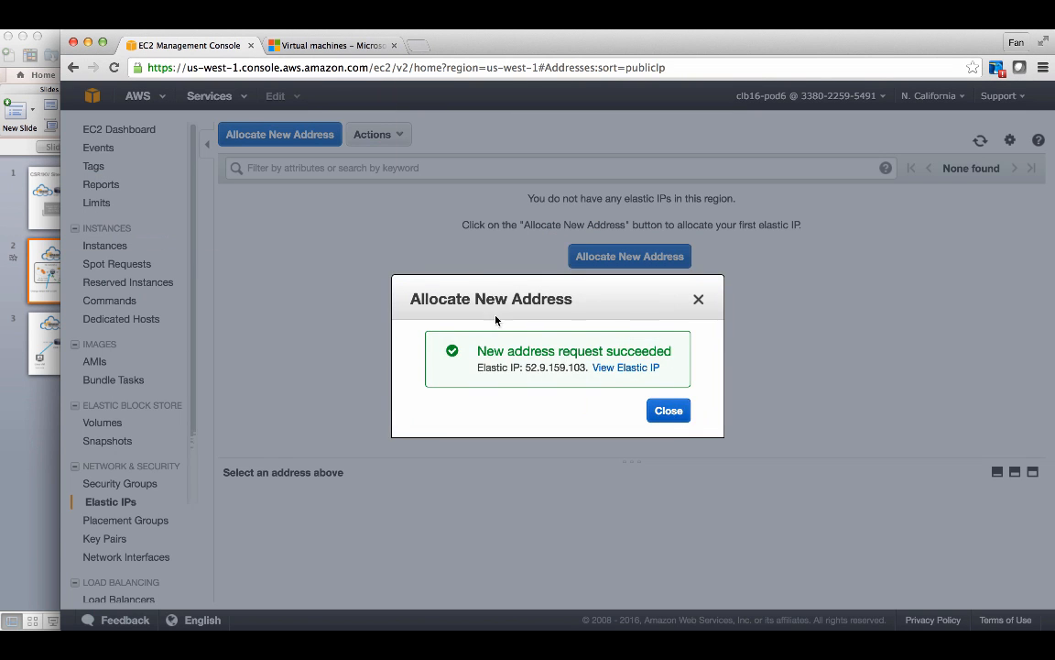
pyautogui.click(669, 412)
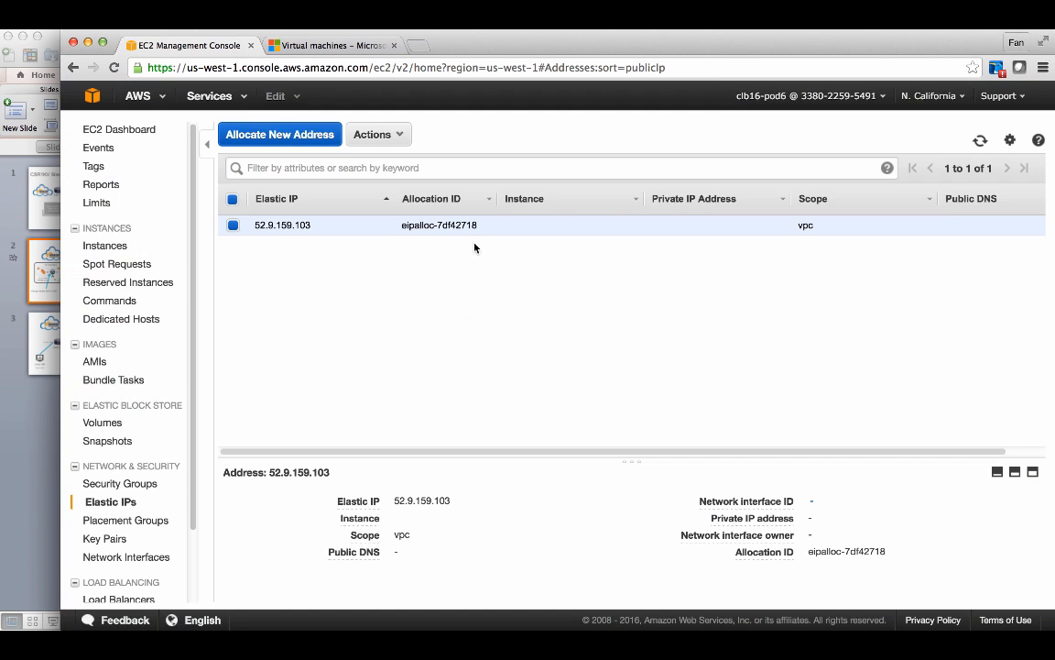
# - Associate the Elastic IP with instance i-4715ad84 at private IP 10.16.1.20
pyautogui.click(373, 135)
pyautogui.click(404, 196)
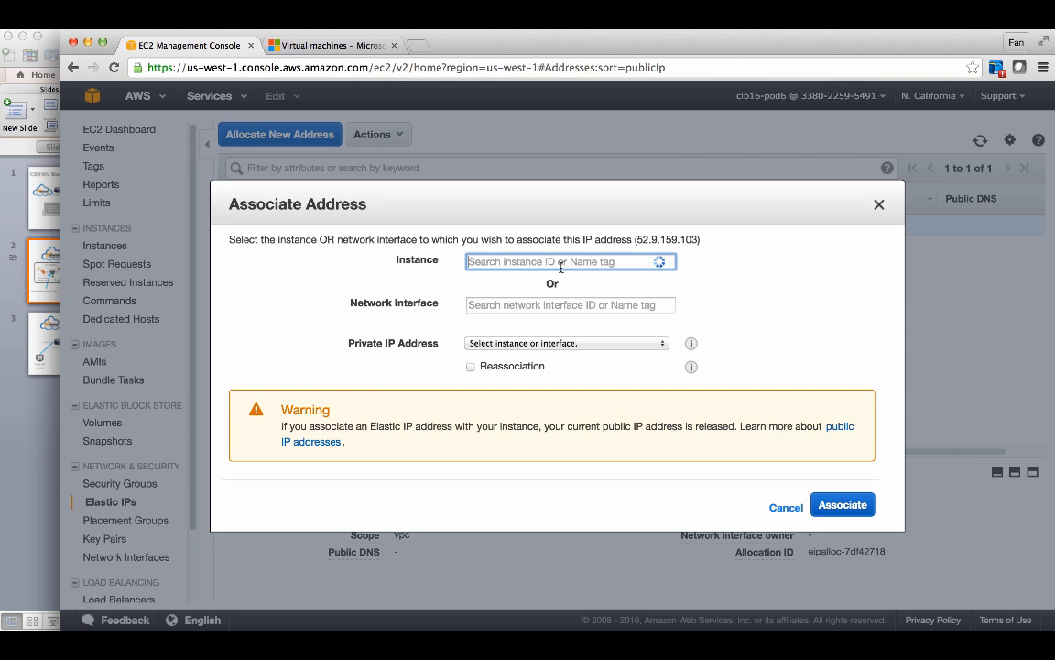
pyautogui.click(561, 262)
pyautogui.click(563, 289)
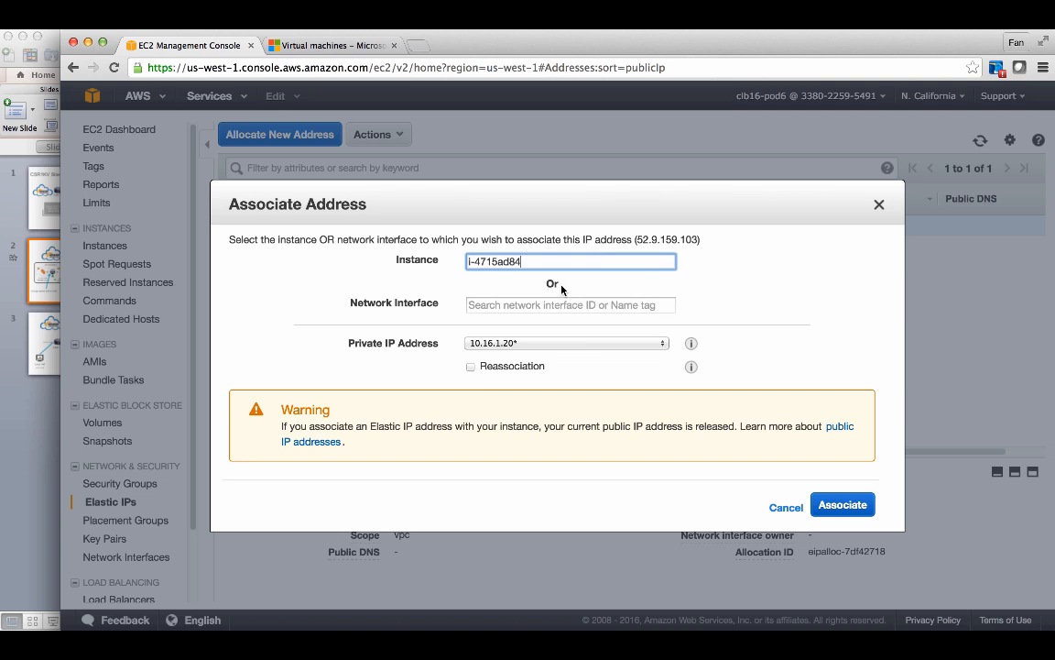
pyautogui.click(841, 504)
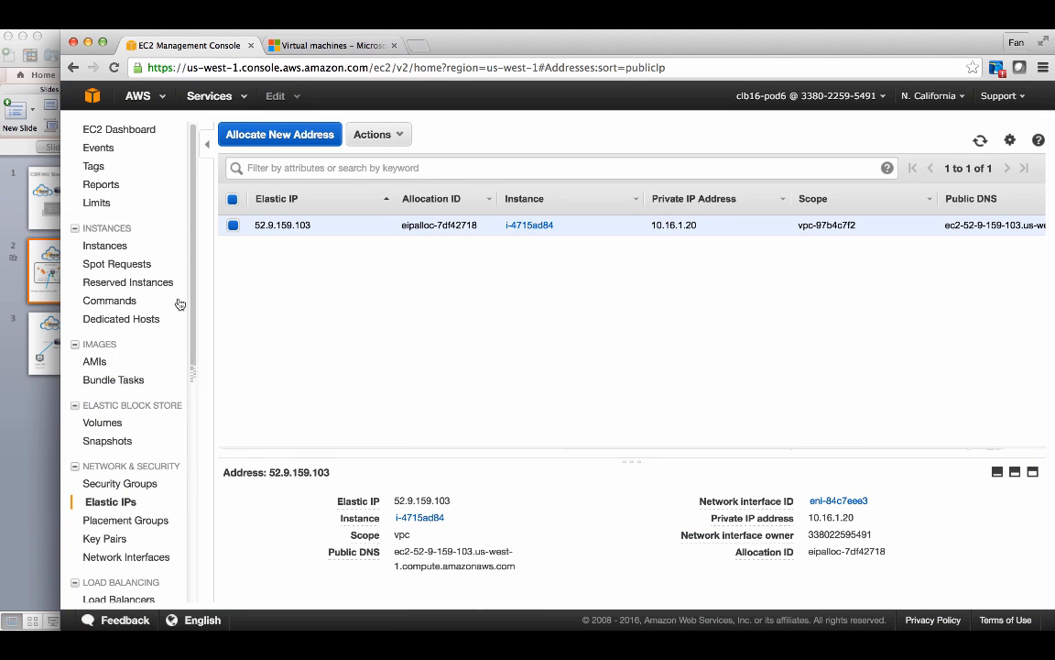
# - Name the new instance VM-AWS-2 in the instances list
pyautogui.click(128, 243)
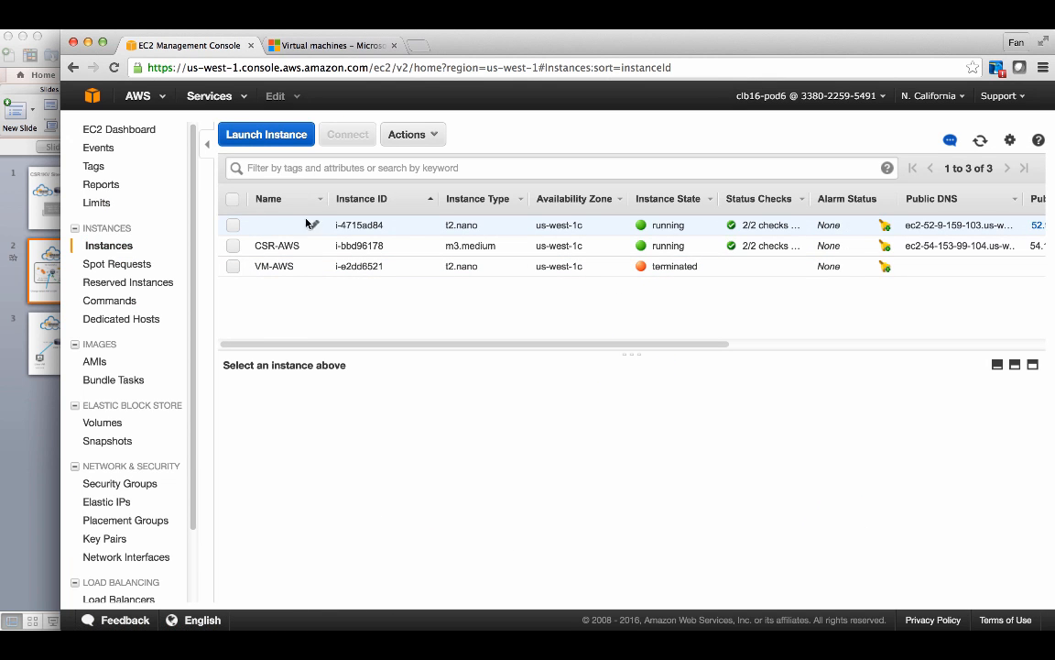
pyautogui.click(315, 225)
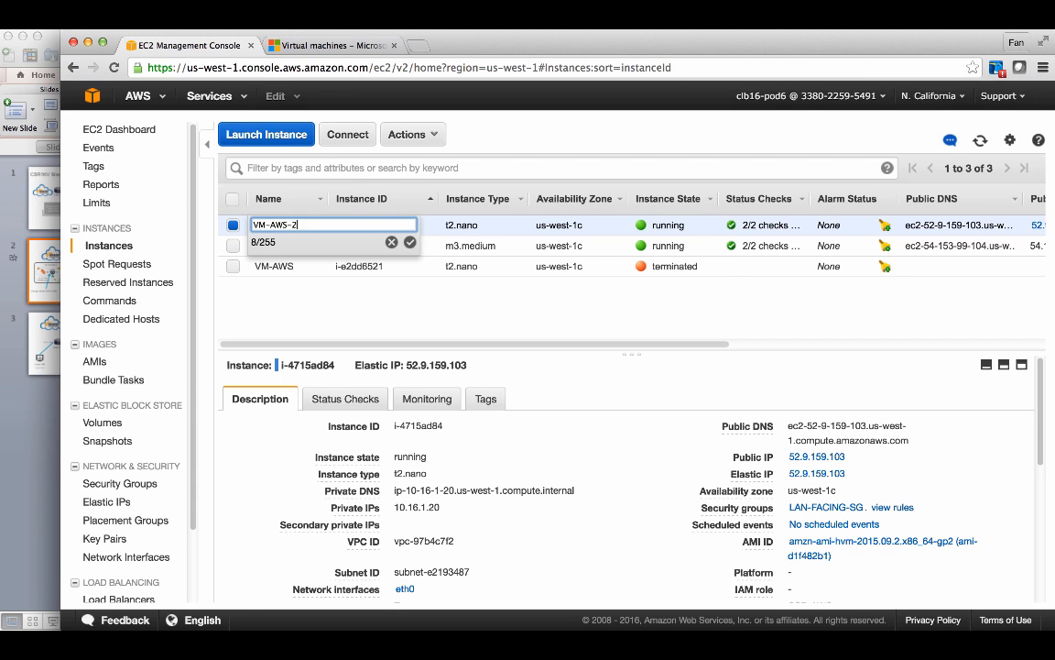
pyautogui.press('Return')
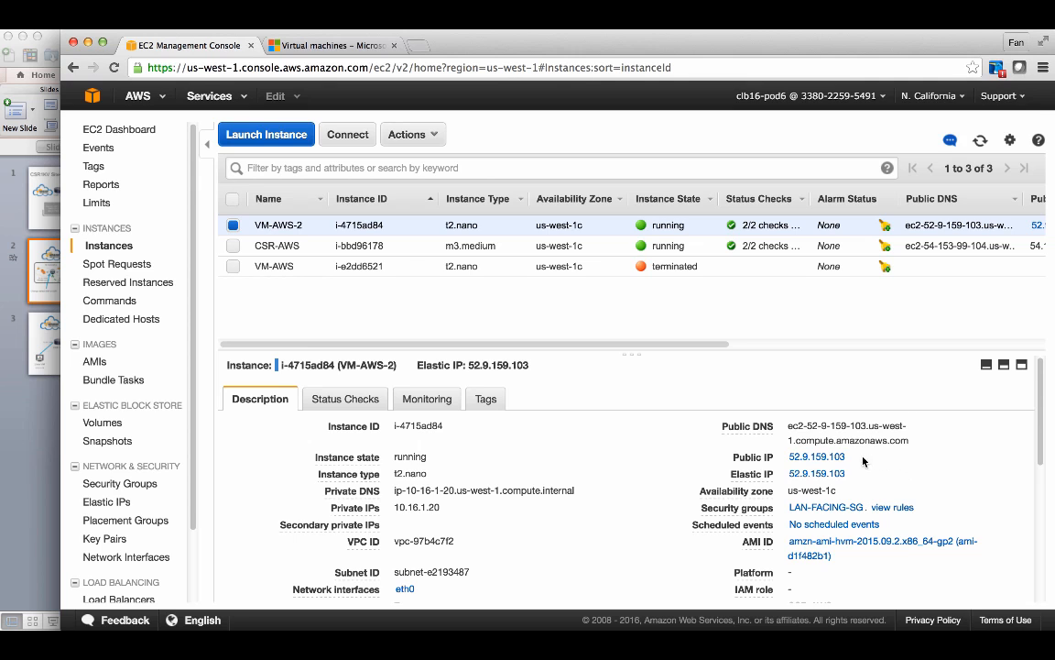
# - Copy the instance's Elastic IP and ping 52.9.159.103 from the local terminal shell, then stop the ping
pyautogui.moveTo(849, 473); pyautogui.dragTo(786, 473)
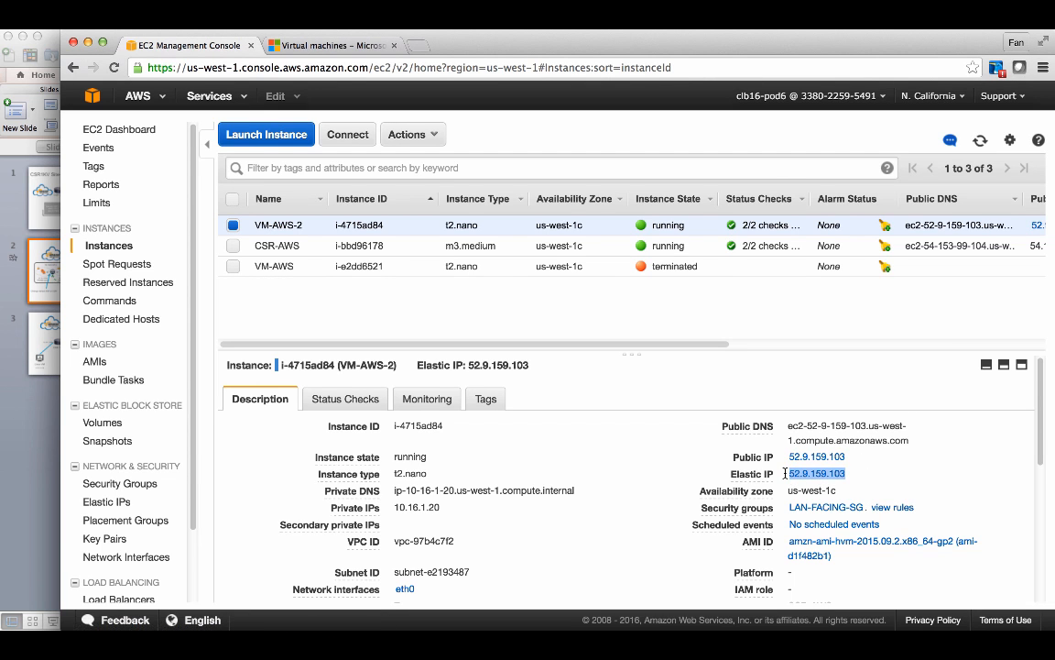
pyautogui.click(432, 641)
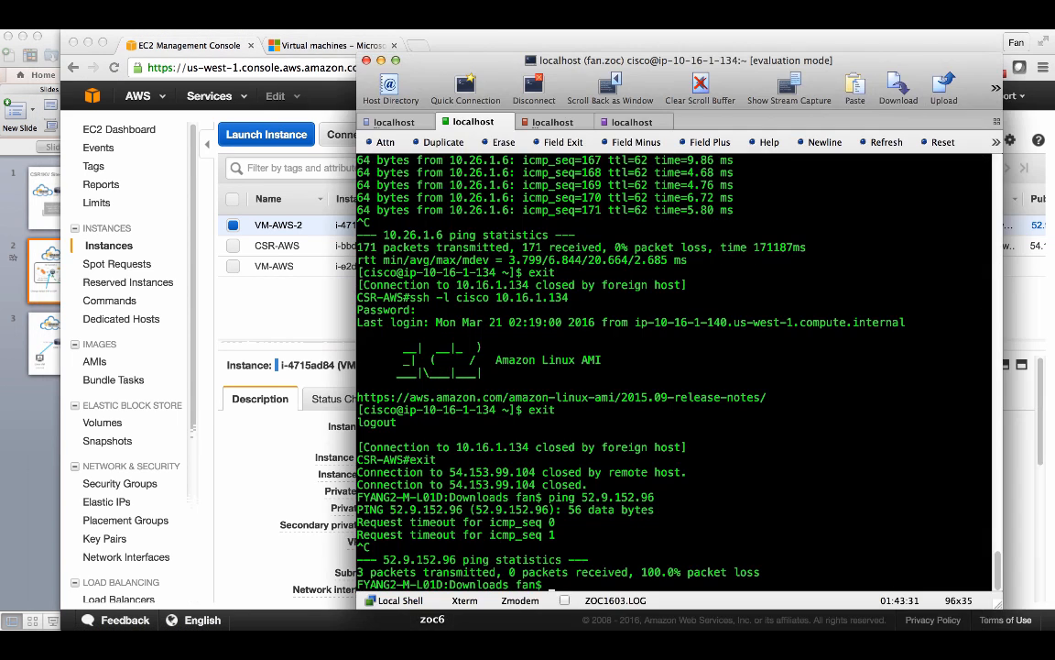
pyautogui.click(395, 130)
pyautogui.click(451, 115)
pyautogui.write('ping 52.9.159.103')
pyautogui.press('Return')
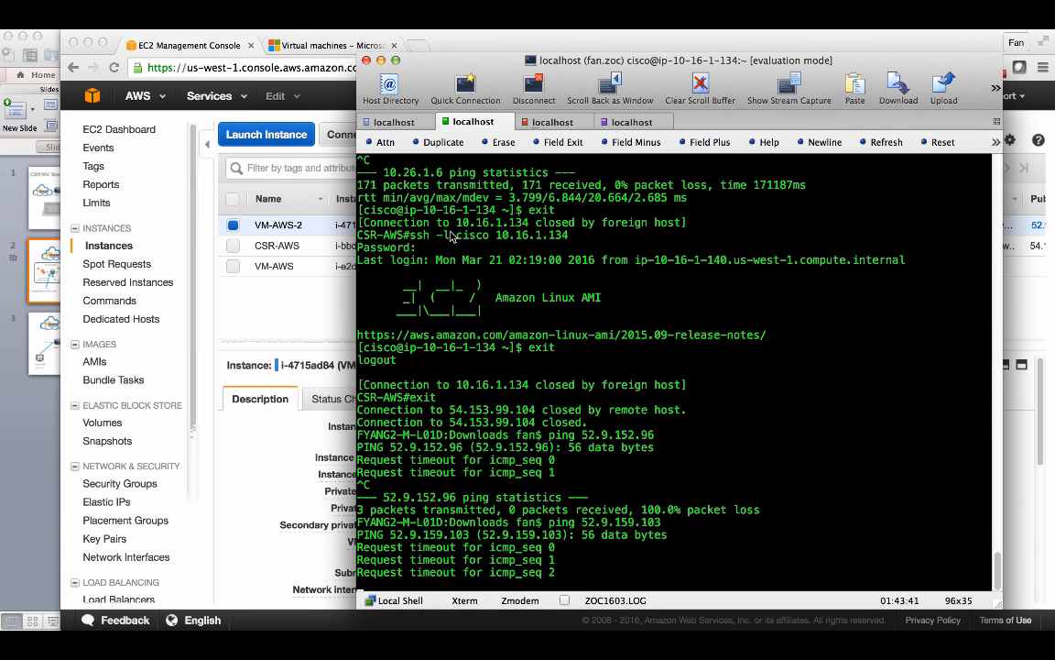
pyautogui.hotkey('ctrl', 'c')
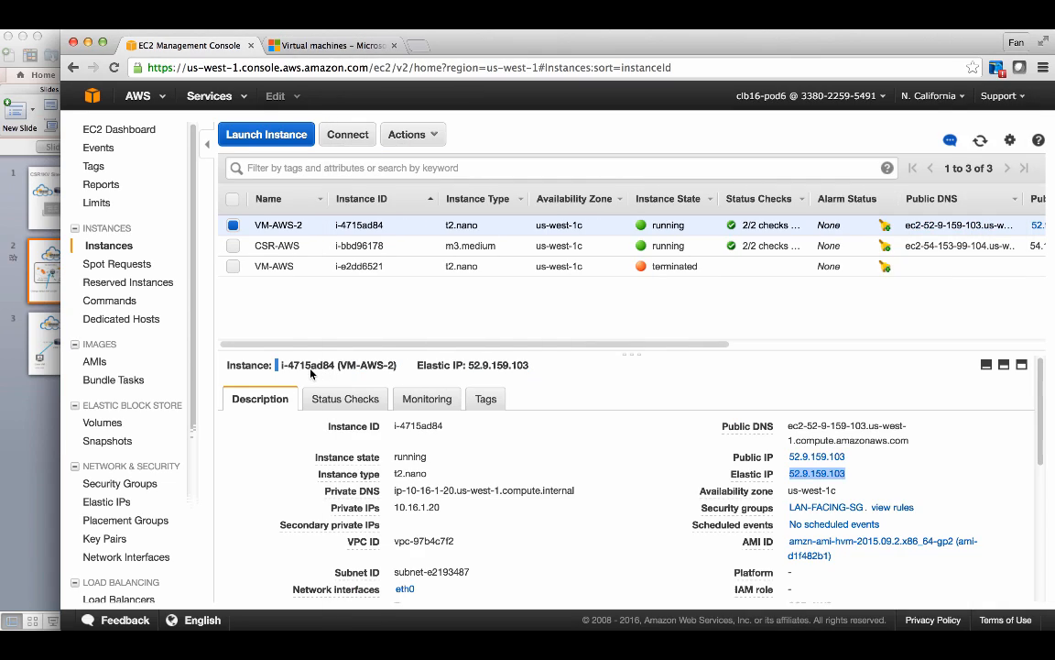
# - Open the Routes of the Private-Route route table in the VPC console
pyautogui.click(279, 334)
pyautogui.scroll(-3, 160, 446)
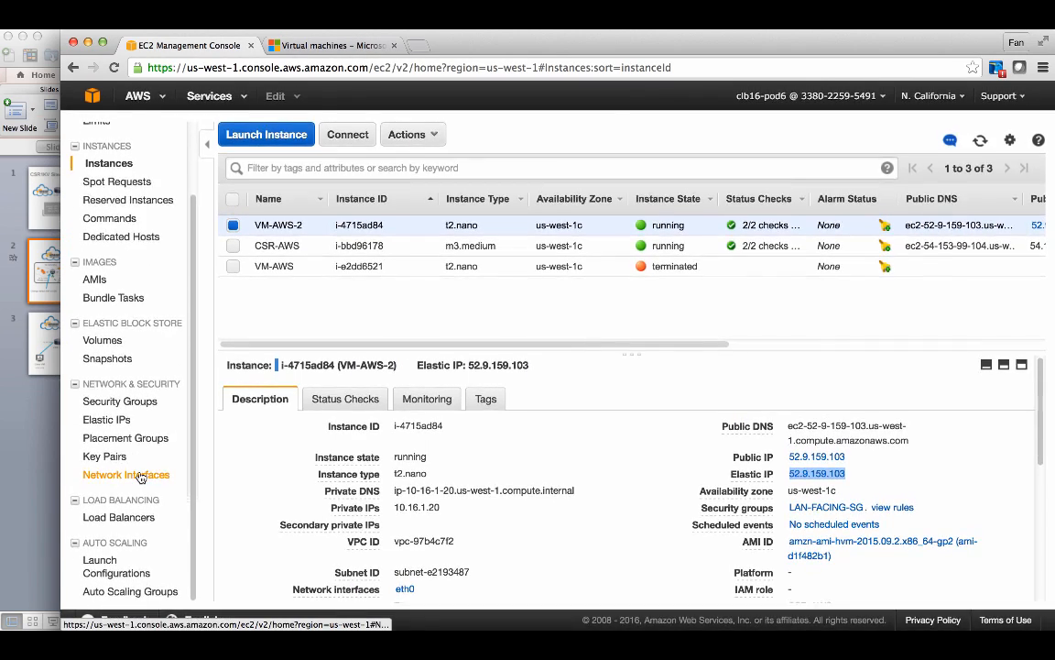
pyautogui.scroll(3, 142, 472)
pyautogui.click(209, 96)
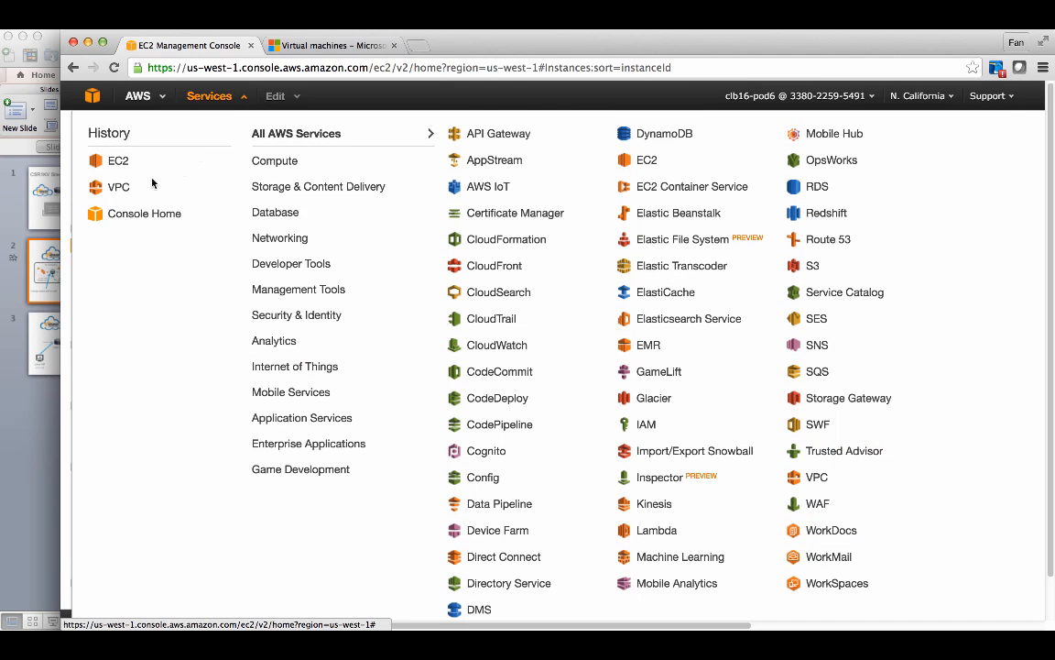
pyautogui.click(120, 196)
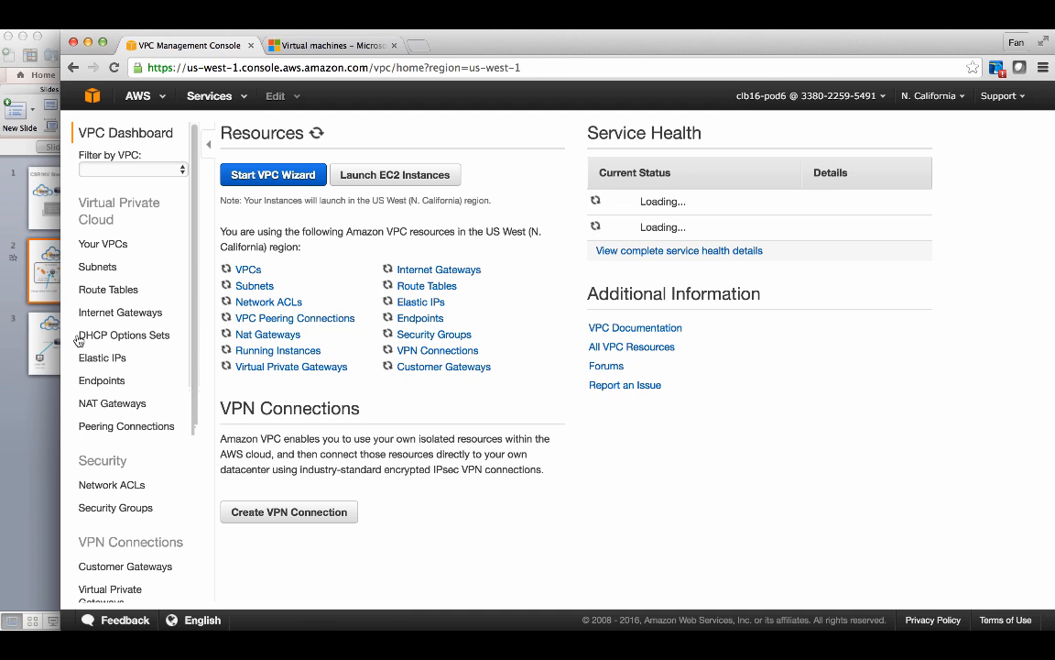
pyautogui.scroll(-2, 141, 459)
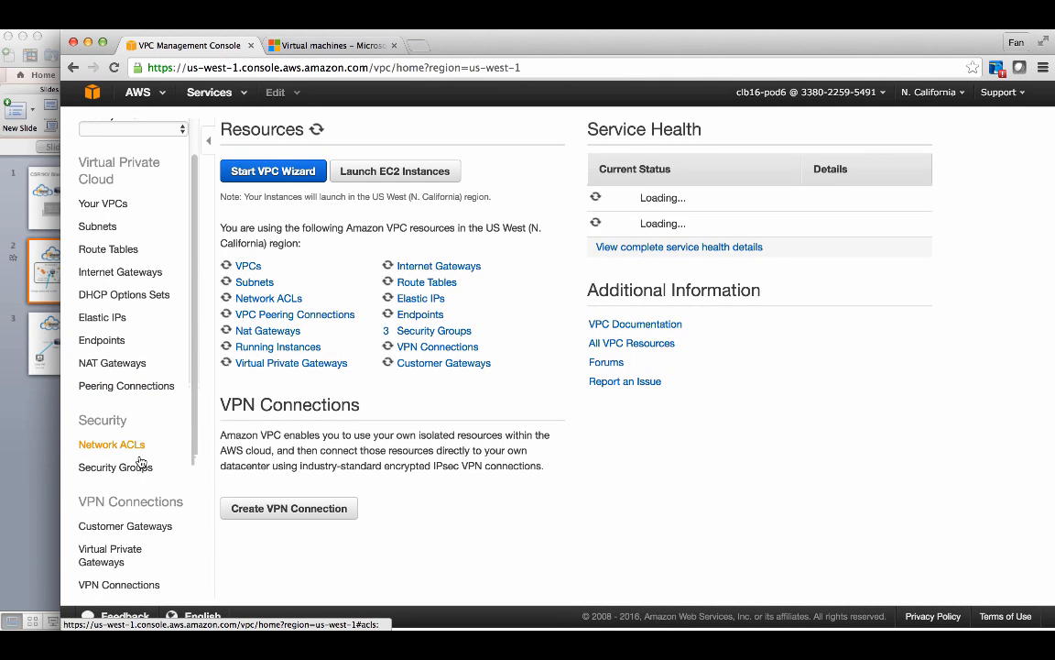
pyautogui.scroll(1, 129, 261)
pyautogui.click(126, 269)
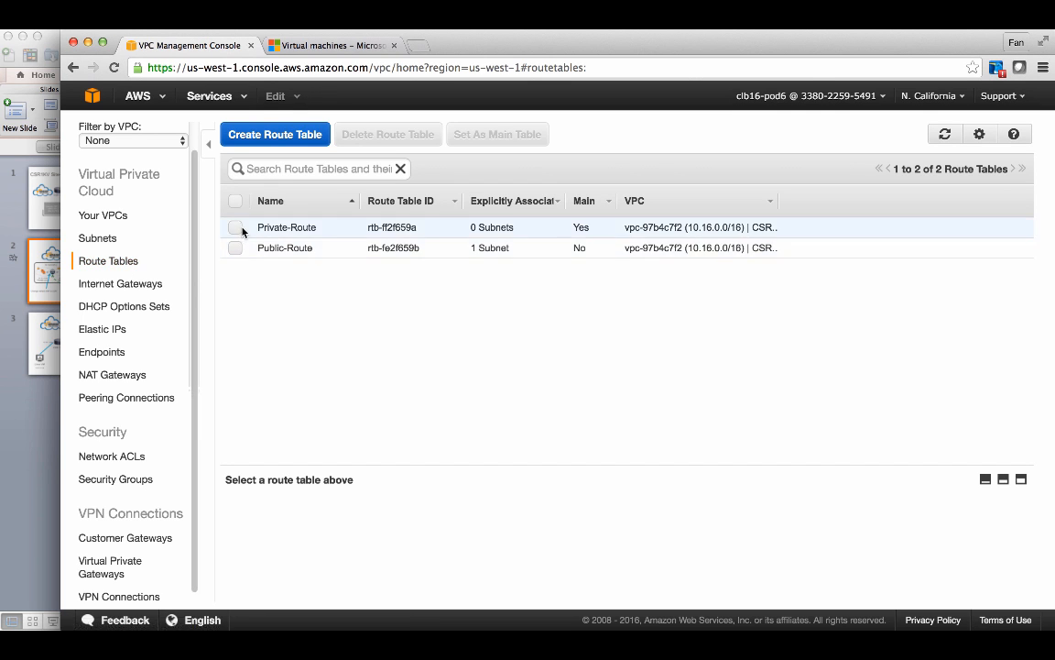
pyautogui.click(237, 227)
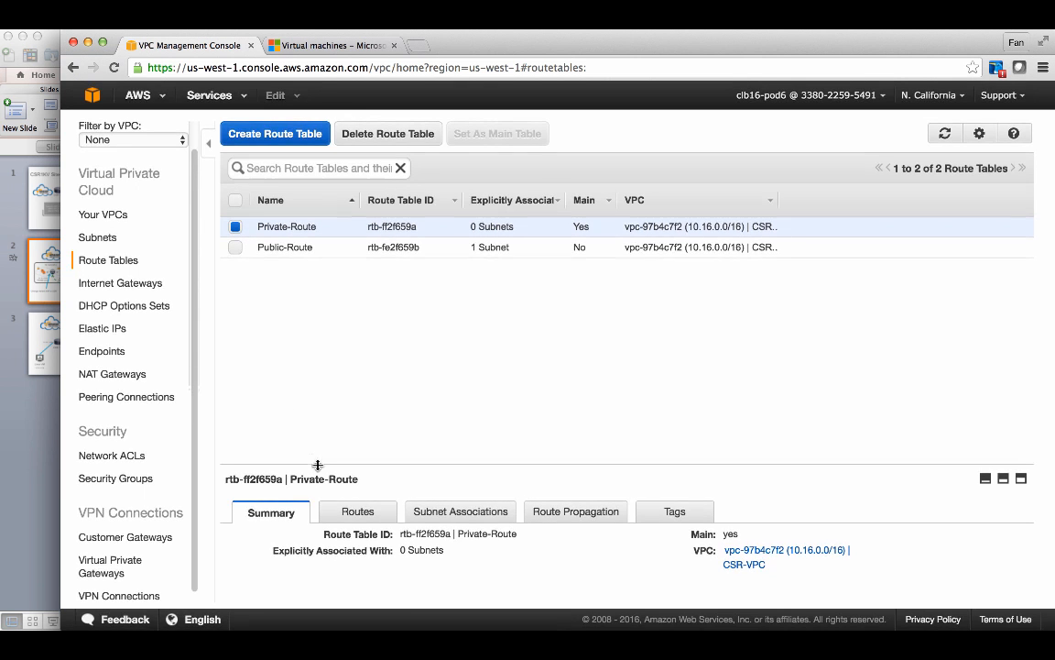
pyautogui.click(342, 510)
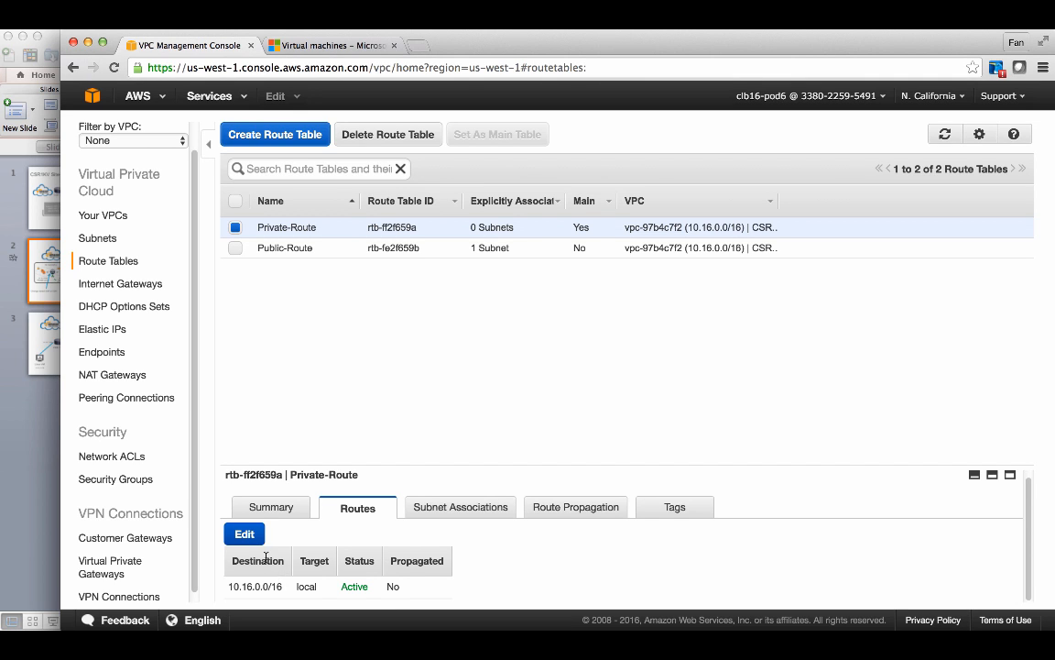
# - Add a 0.0.0.0/0 route targeting igw-6859ee0d to the Private-Route table and save it
pyautogui.click(260, 540)
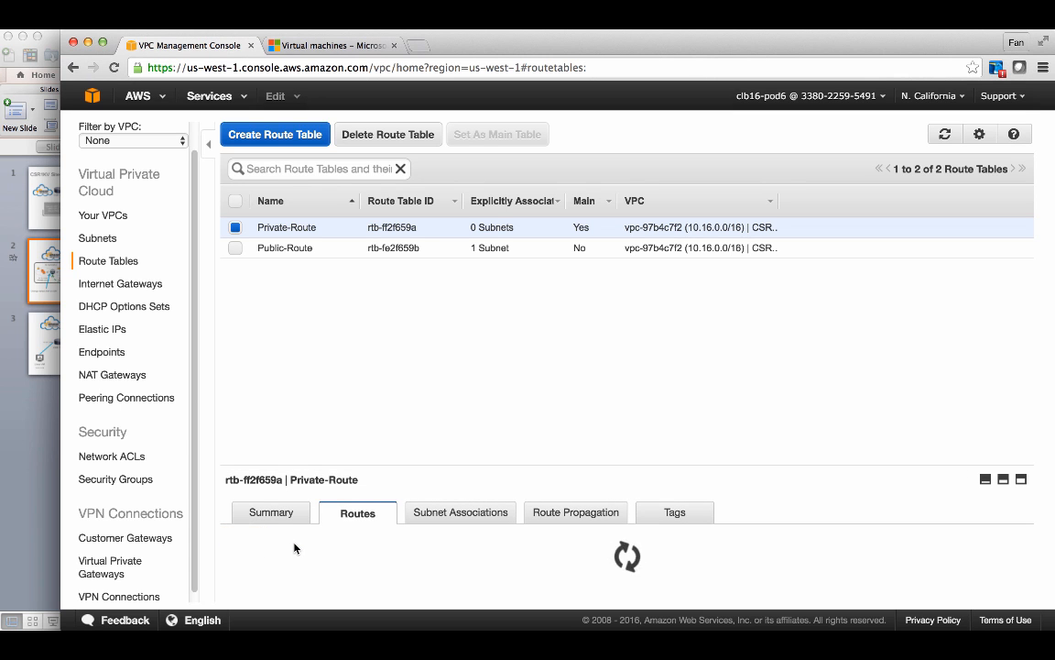
pyautogui.scroll(-1, 295, 547)
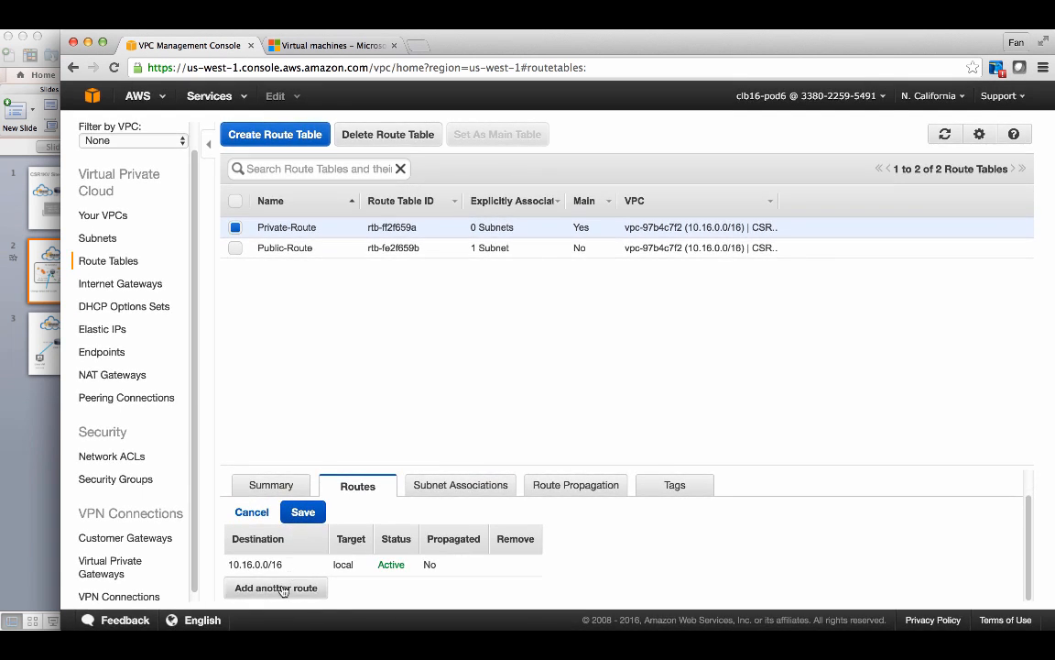
pyautogui.click(283, 589)
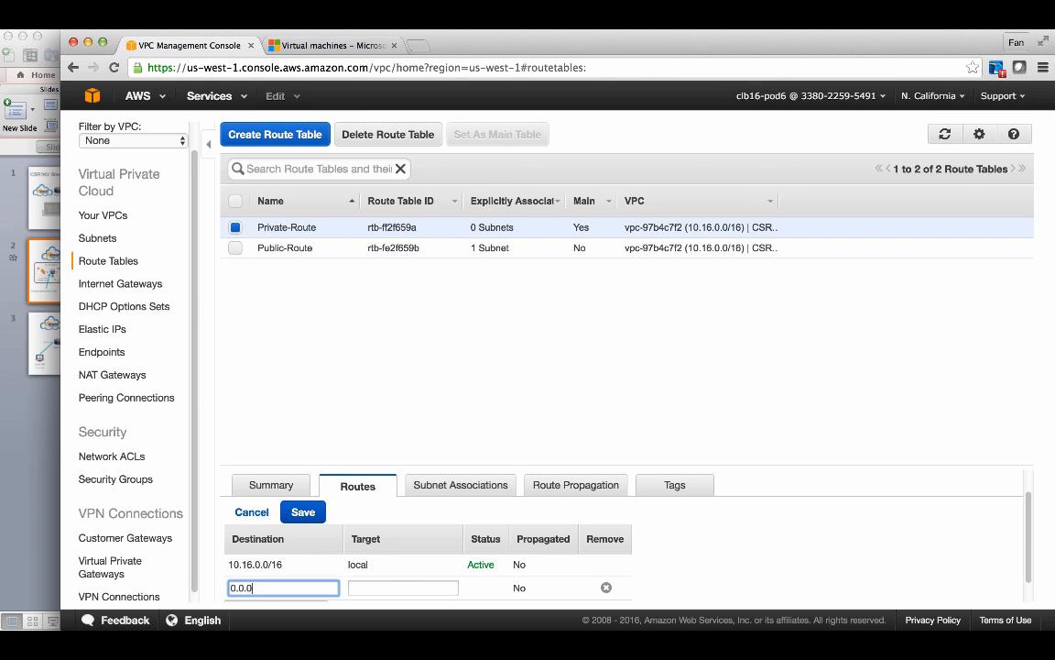
pyautogui.press('Tab')
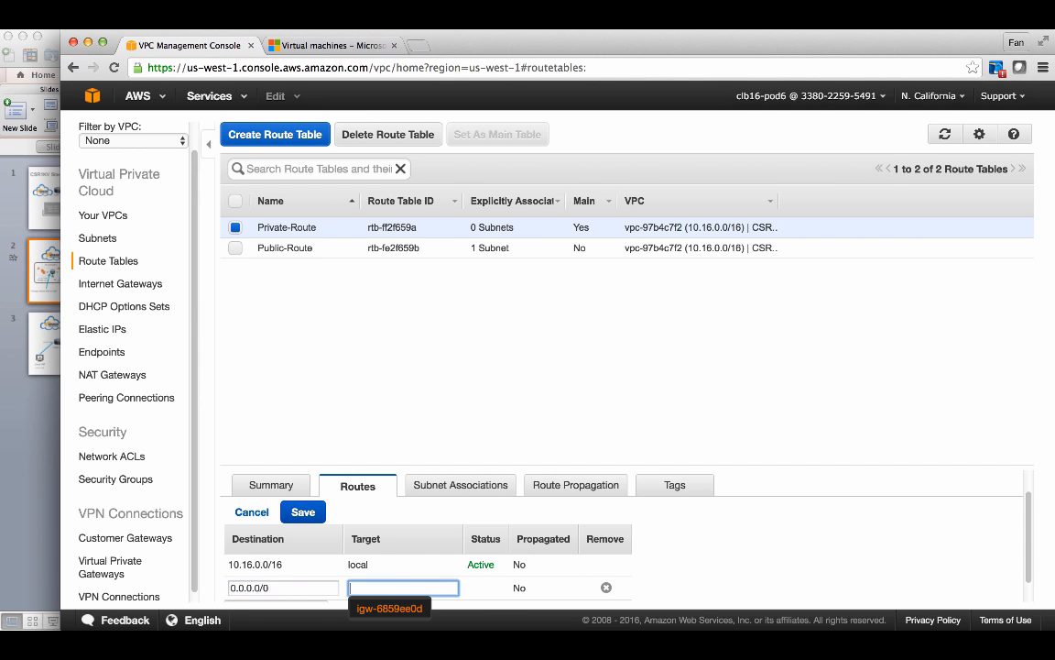
pyautogui.click(385, 607)
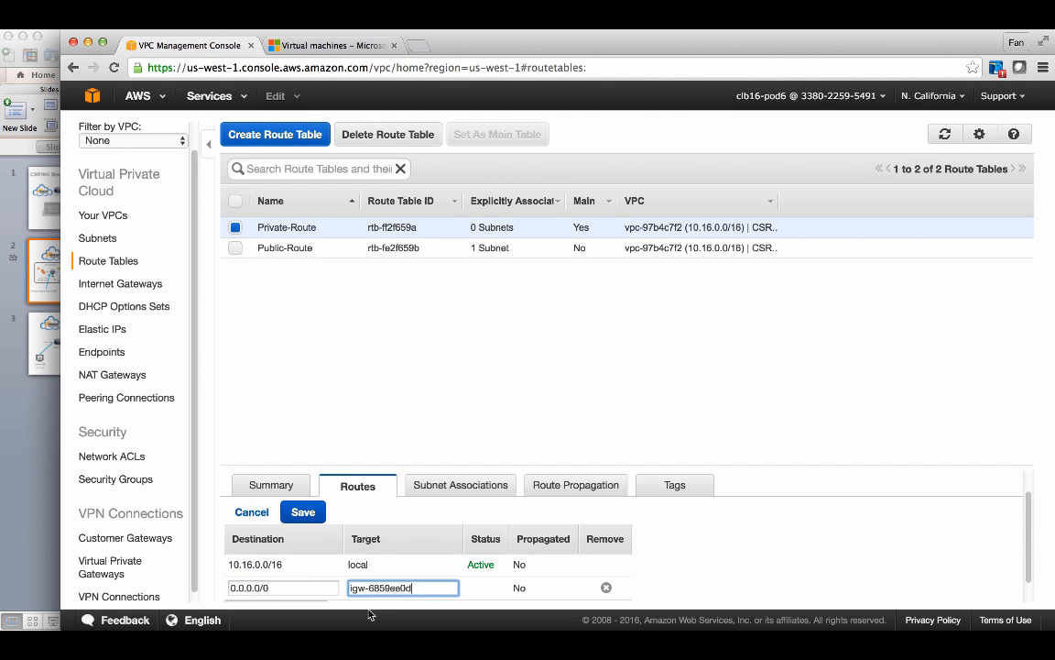
pyautogui.scroll(-1, 422, 543)
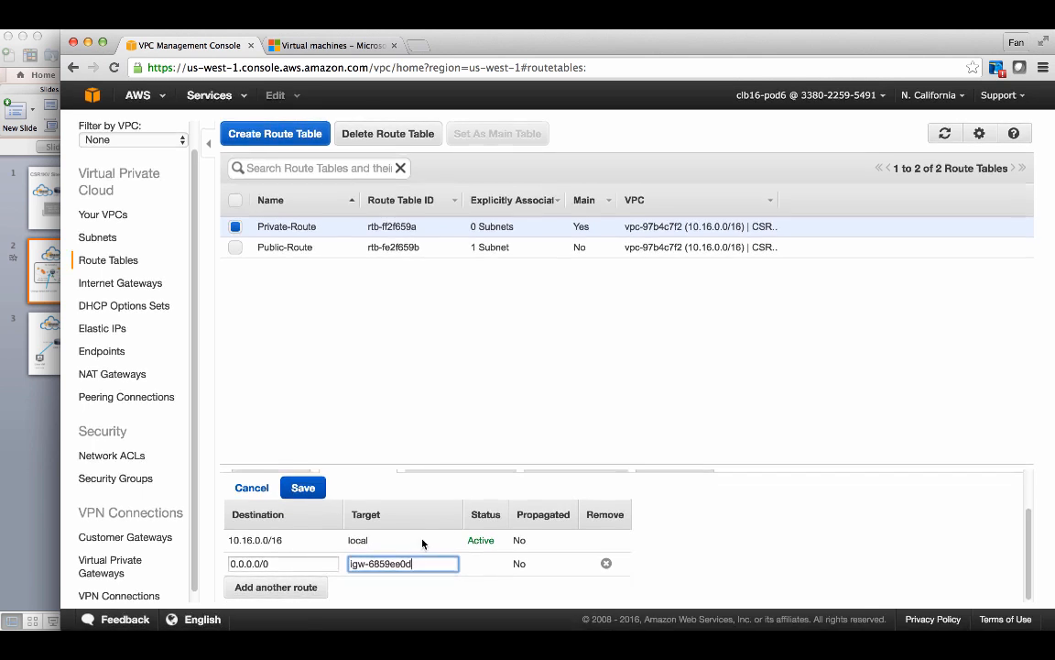
pyautogui.click(302, 488)
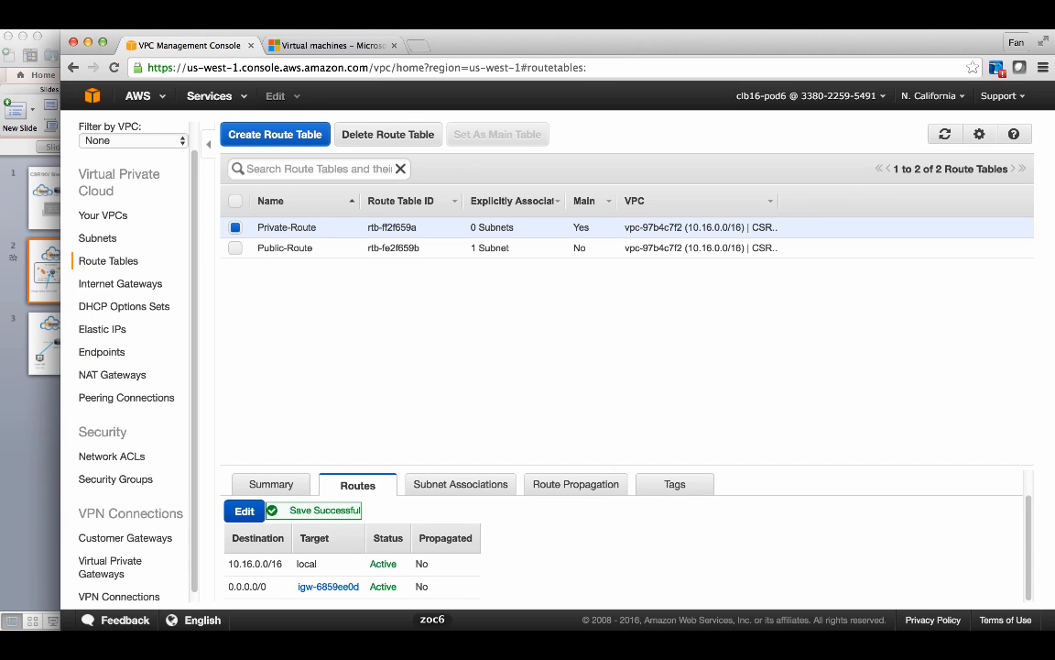
# - Rerun the ping to the Elastic IP in the terminal and stop it
pyautogui.click(430, 628)
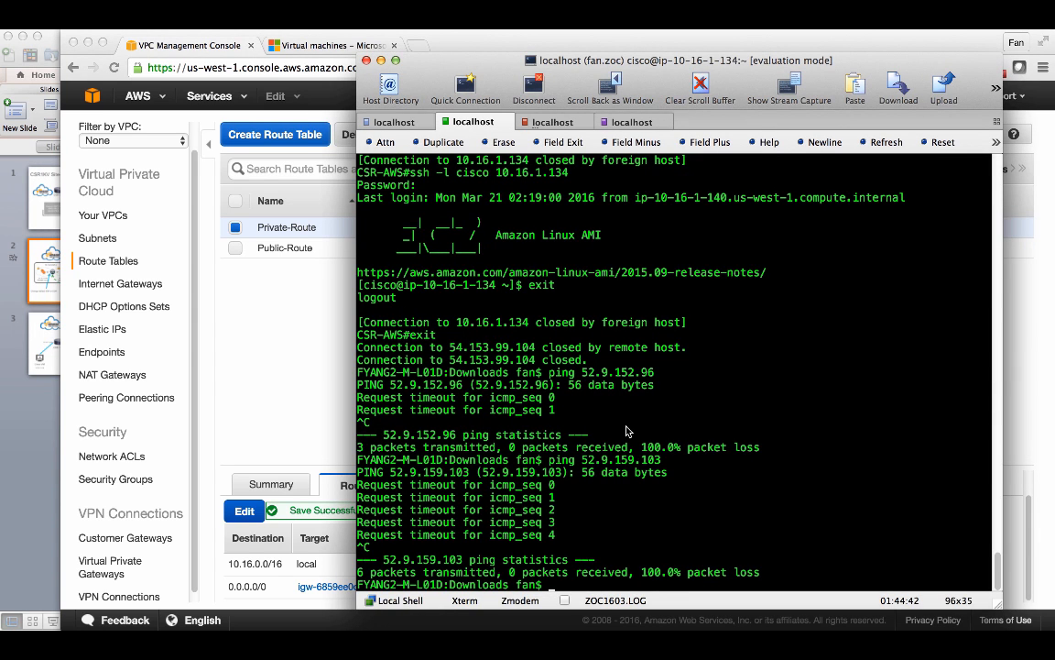
pyautogui.press('Up')
pyautogui.press('Return')
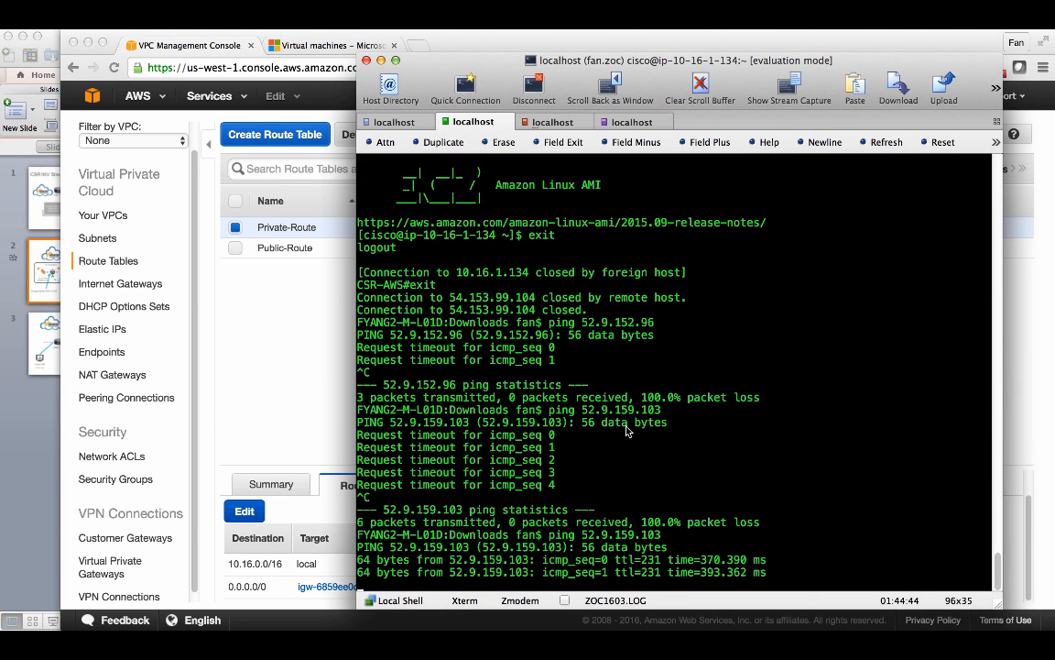
pyautogui.hotkey('ctrl', 'c')
# - SSH into 52.9.159.103 as ec2-user with the CSR-AWS.pem key and accept the host's authenticity prompt
pyautogui.write('s fan$')
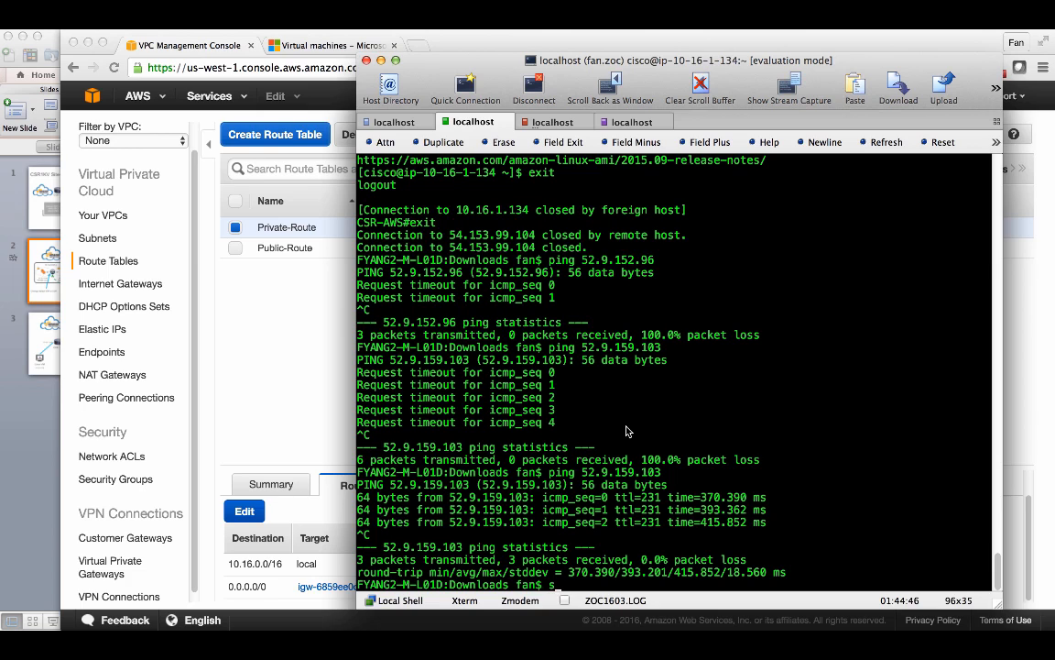
pyautogui.write('sh -i CSR-AWS.pem')
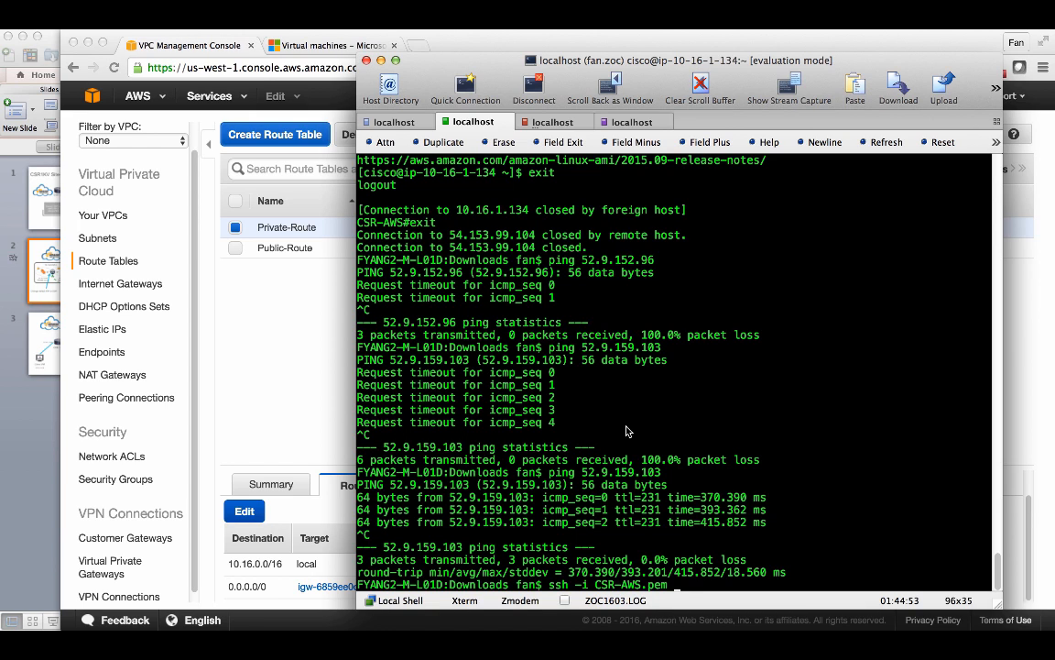
pyautogui.write(' ec2-user@')
pyautogui.press('super+v')
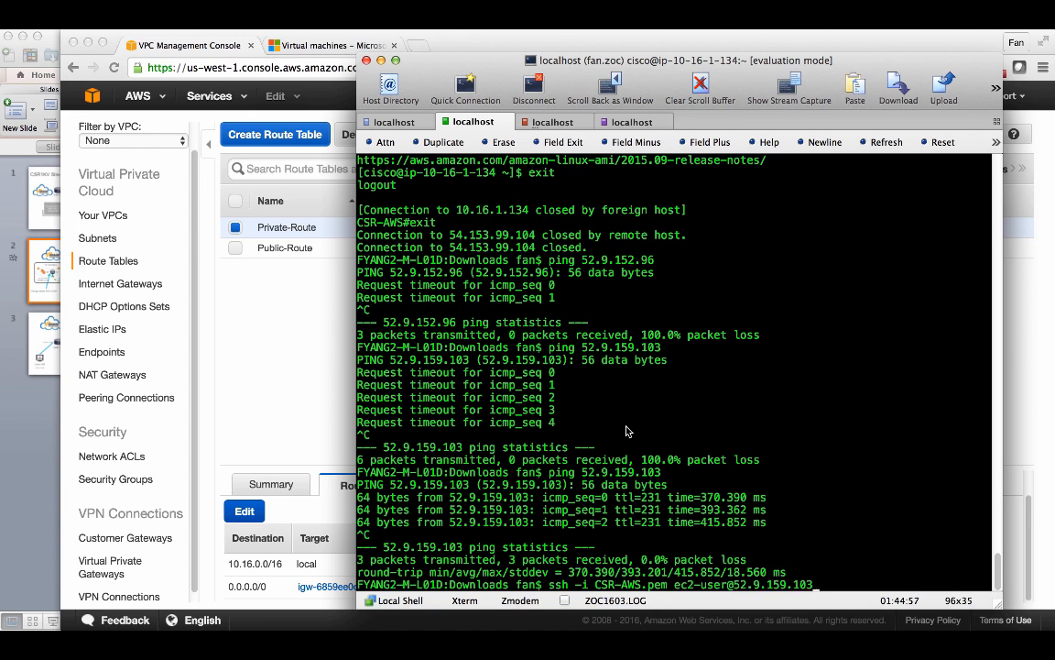
pyautogui.press('Return')
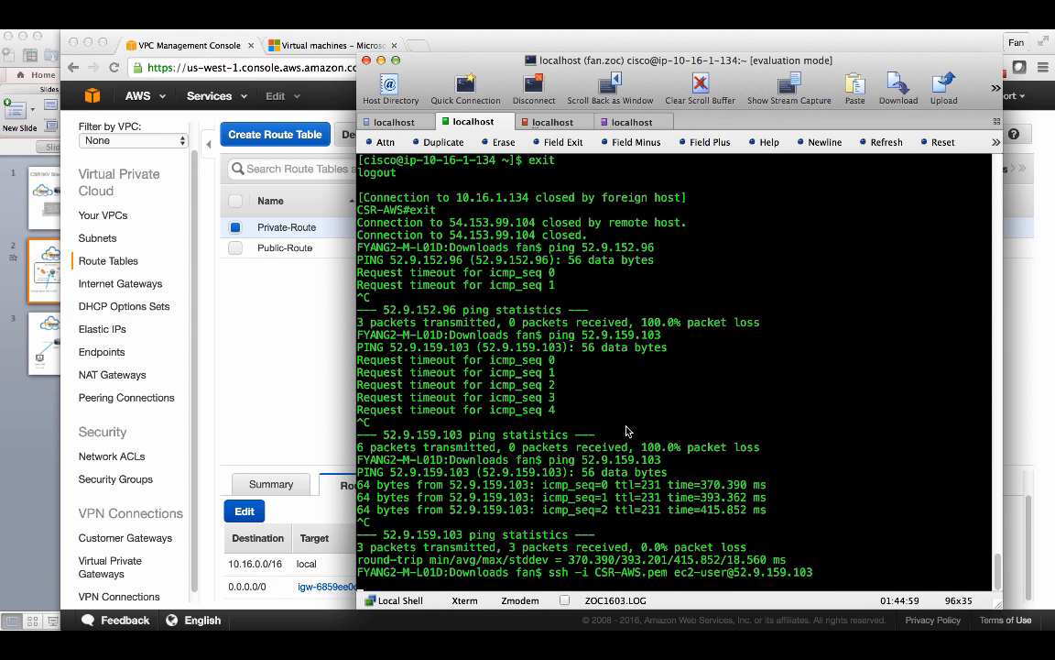
pyautogui.write('yes')
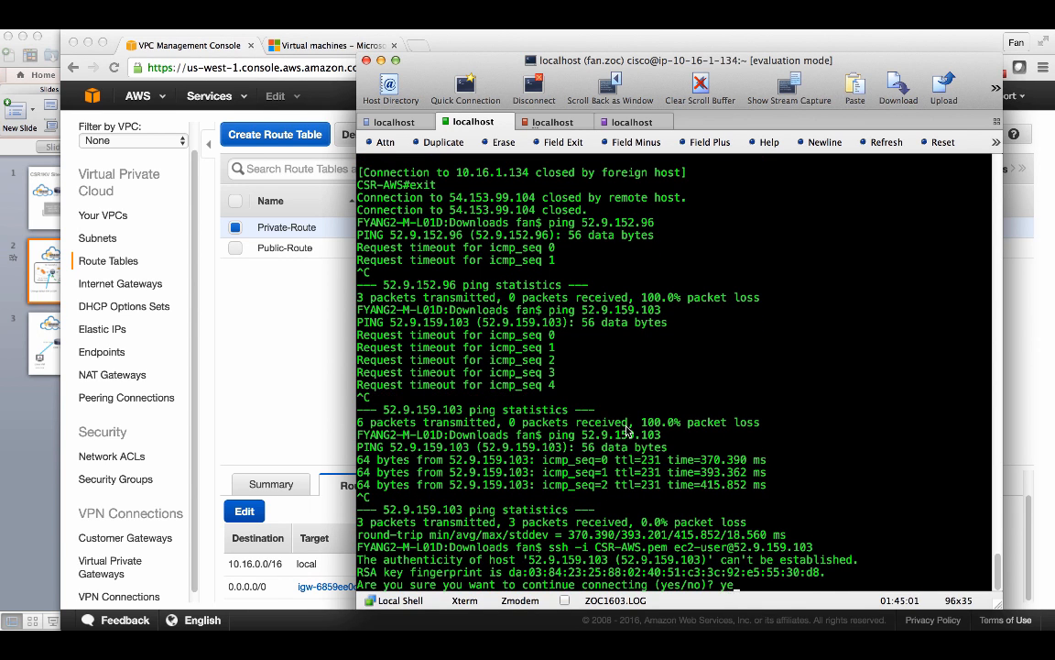
pyautogui.press('Return')
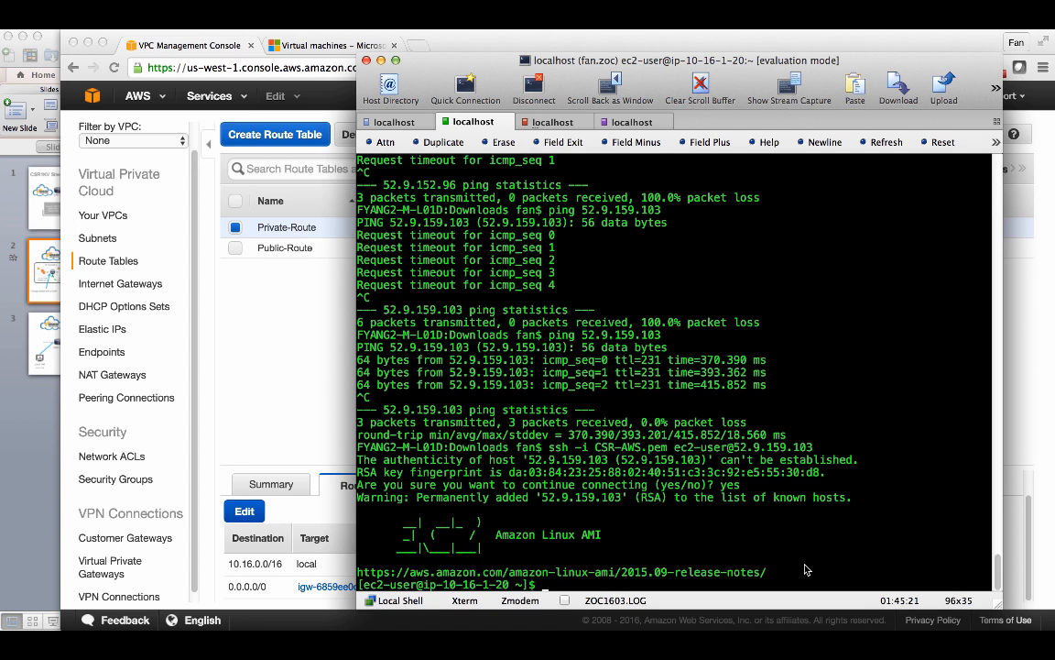
pyautogui.scroll(4, 757, 469)
pyautogui.scroll(1, 757, 469)
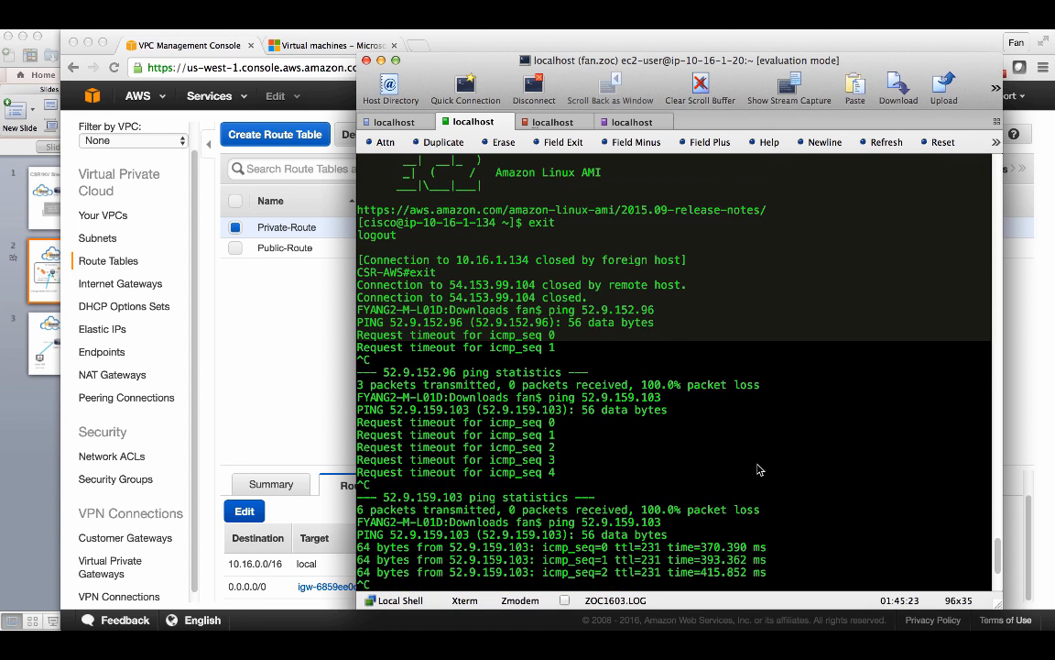
pyautogui.scroll(-5, 758, 470)
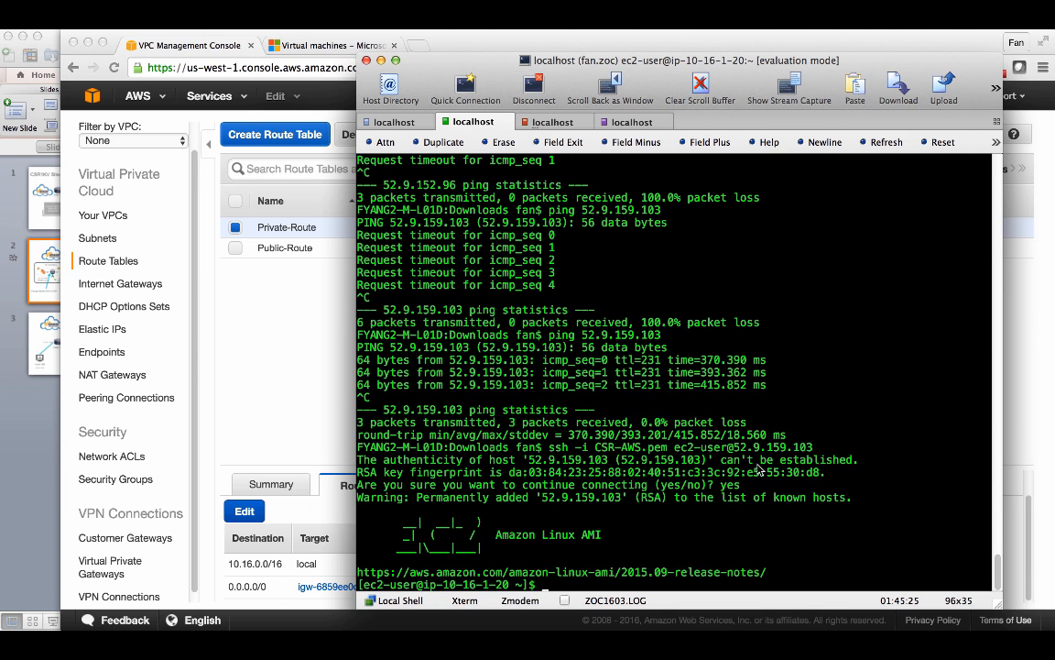
# - Copy the useradd, sshd_config PasswordAuthentication edit and sshd restart commands from the text note and run them on the instance, including the new user's password
pyautogui.press('super+Tab')
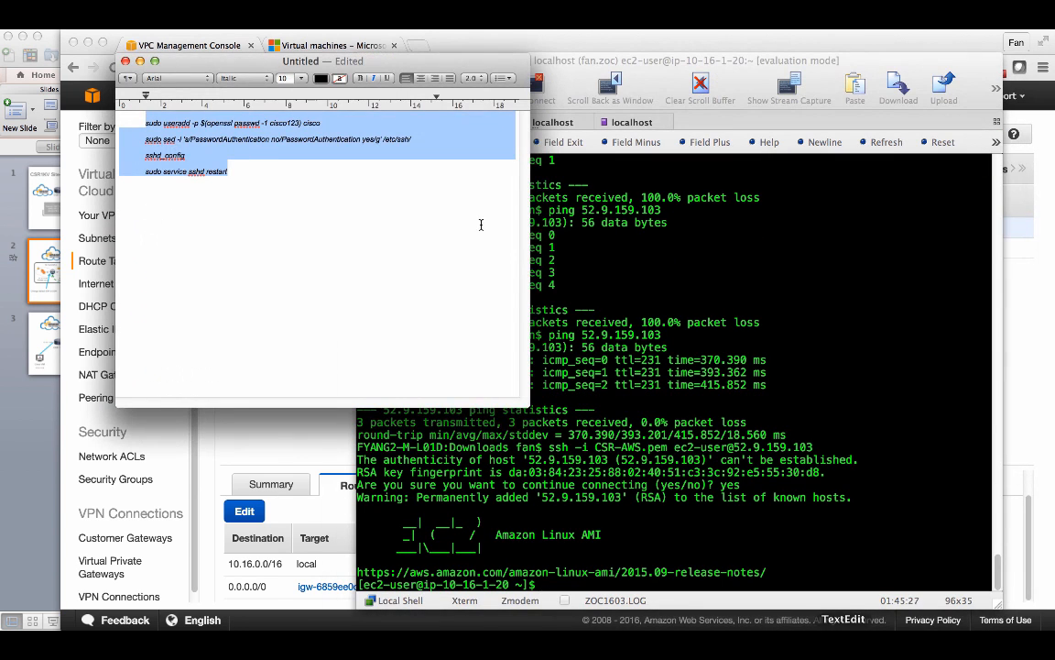
pyautogui.click(250, 139)
pyautogui.moveTo(225, 170); pyautogui.dragTo(116, 106)
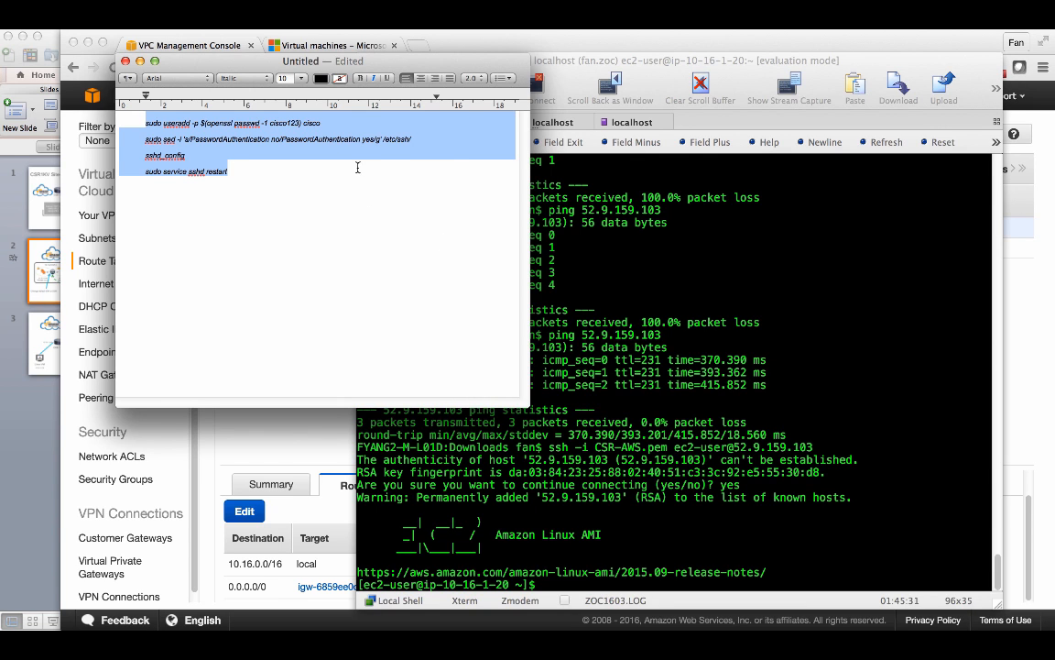
pyautogui.click(283, 136)
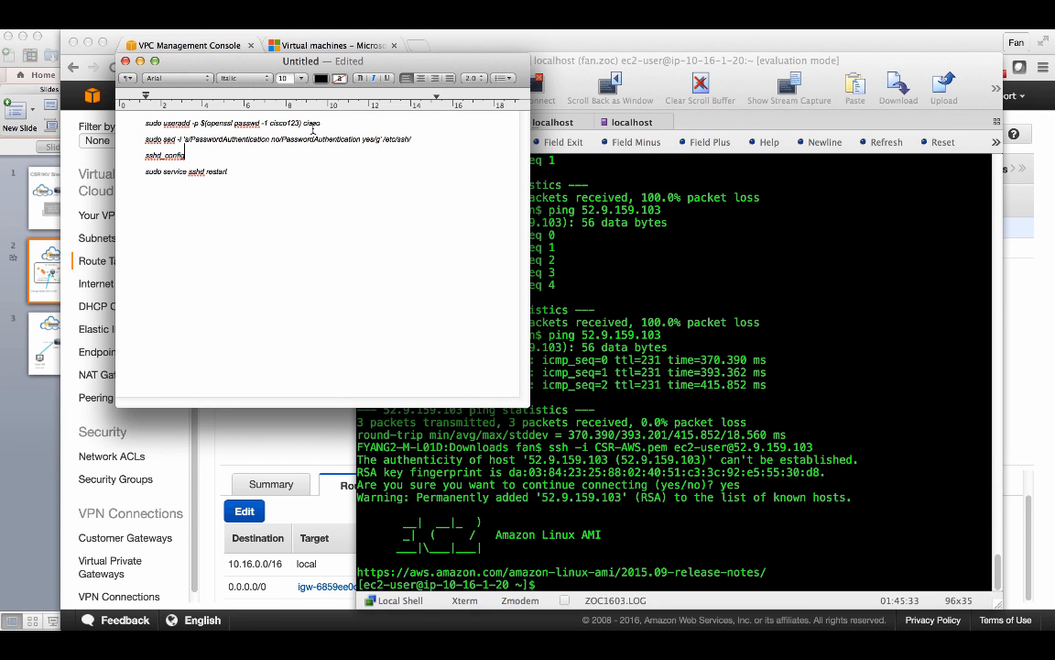
pyautogui.doubleClick(316, 125)
pyautogui.doubleClick(290, 127)
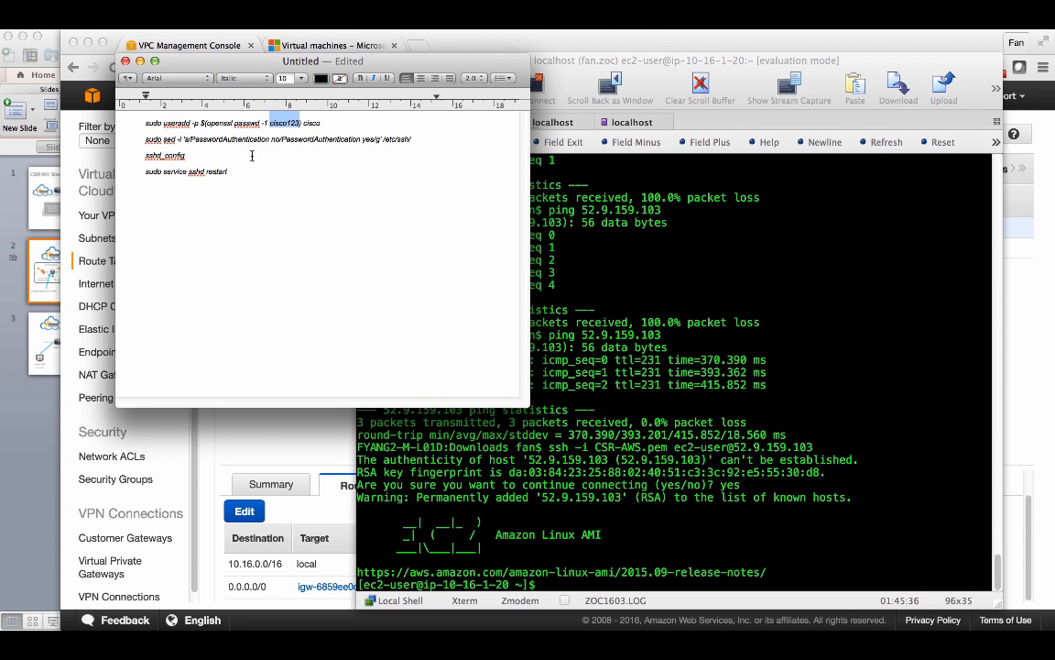
pyautogui.moveTo(245, 170); pyautogui.dragTo(128, 122)
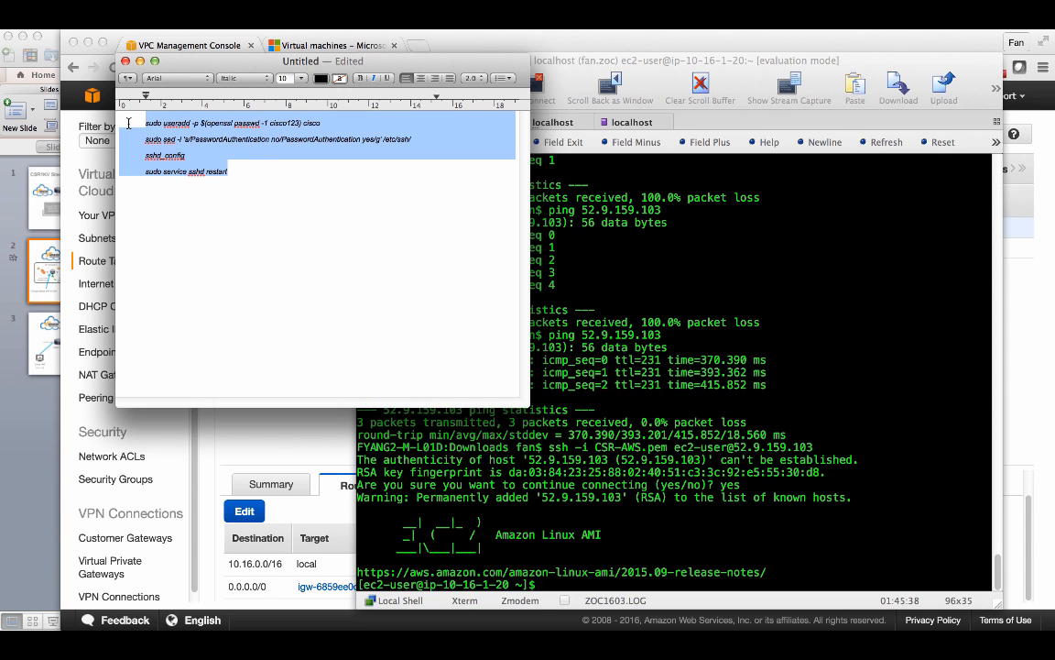
pyautogui.click(697, 353)
pyautogui.press('super+v')
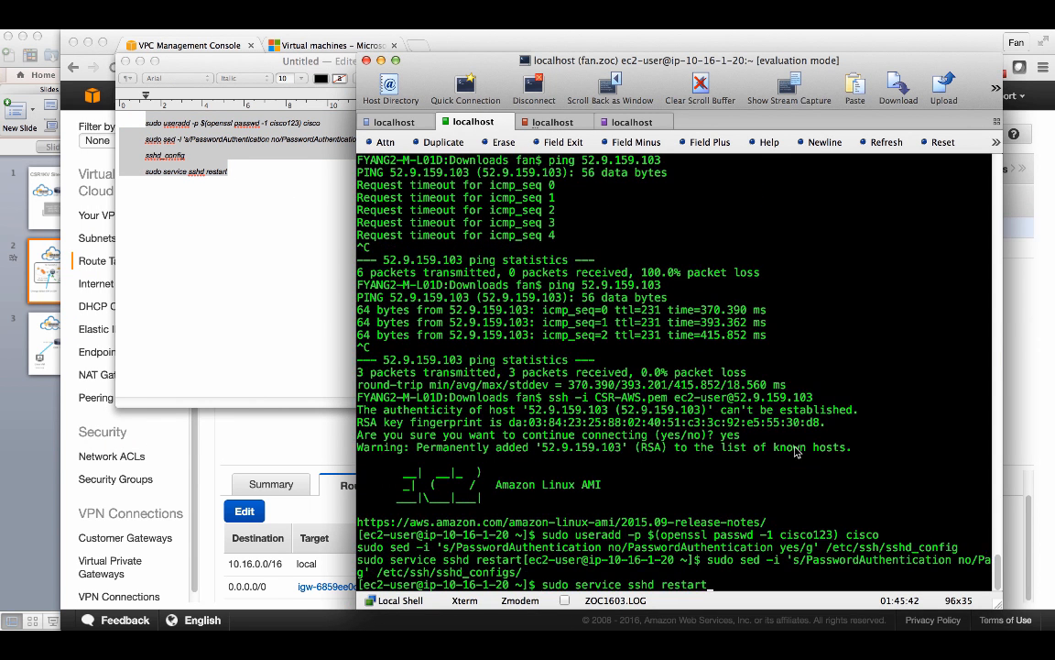
pyautogui.press('Return')
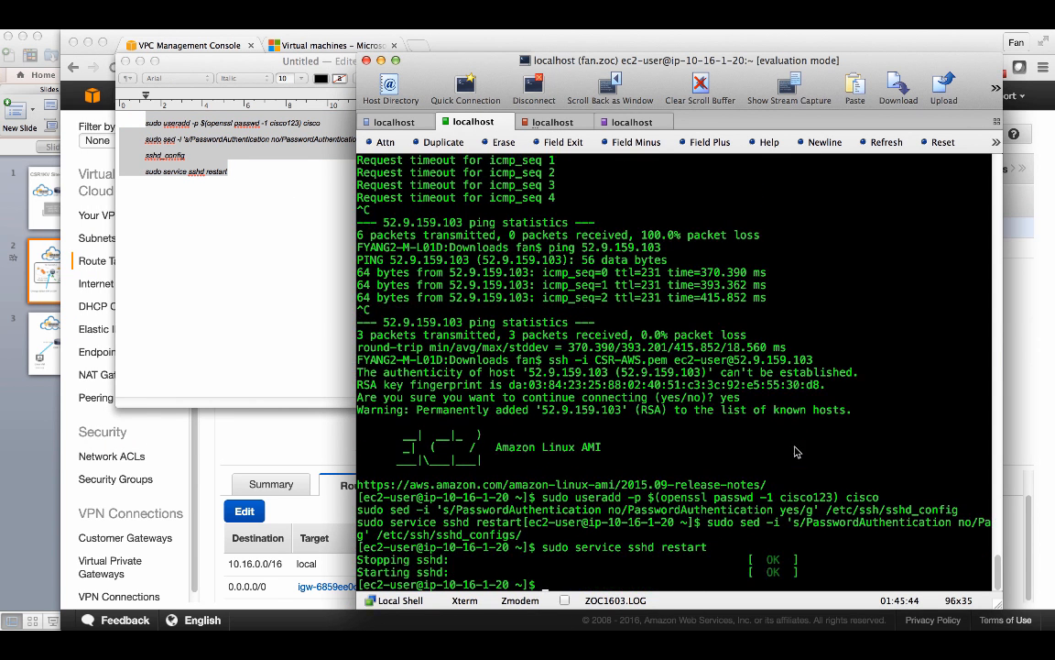
# - Display the instance's network interfaces with ifconfig and select its private inet address
pyautogui.press('Return')
pyautogui.press('Return')
pyautogui.press('Return')
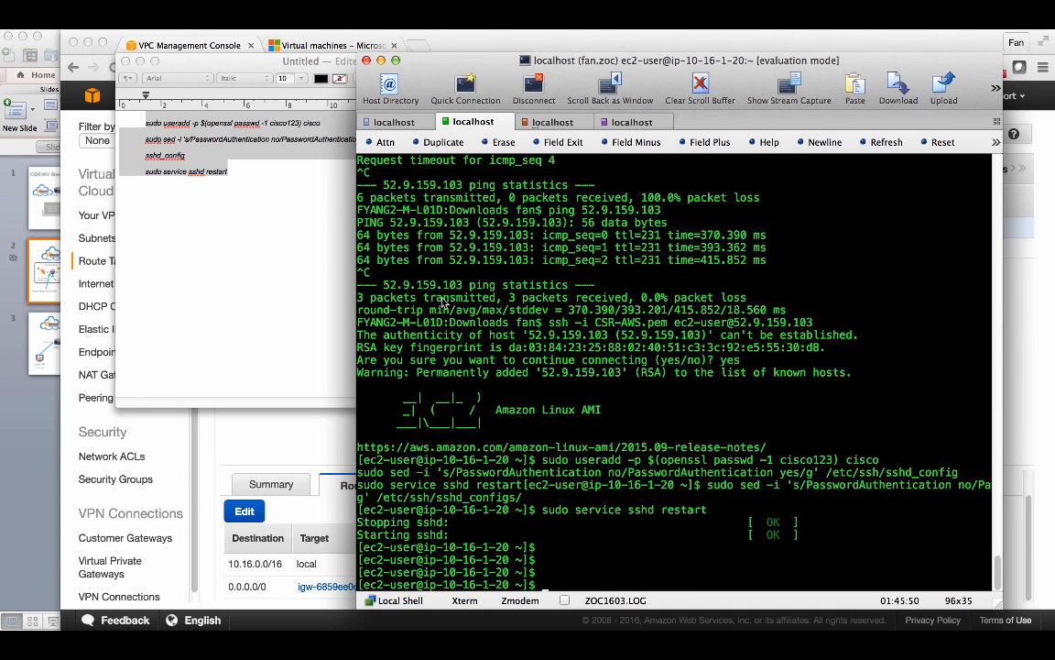
pyautogui.write('ifconfig')
pyautogui.press('Return')
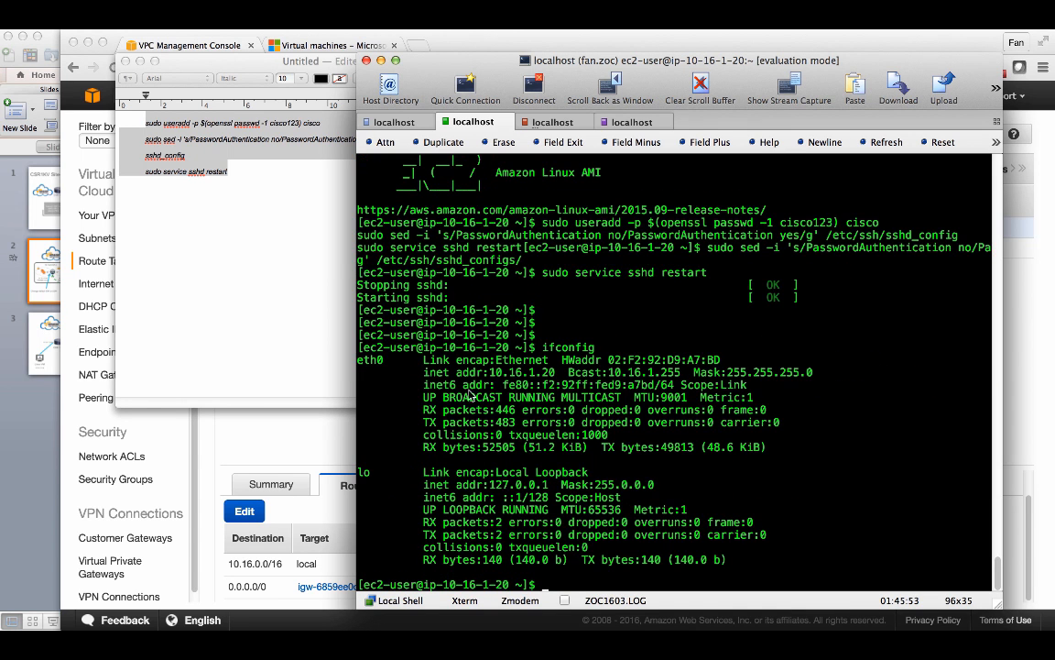
pyautogui.moveTo(492, 374); pyautogui.dragTo(554, 374)
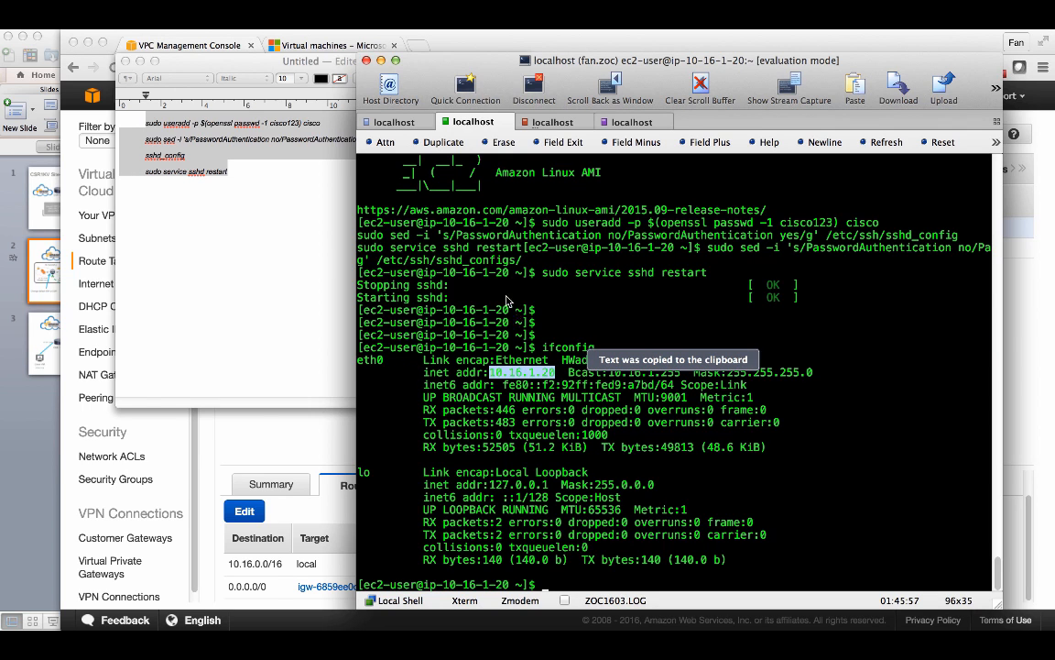
# - In the CSR-AWS router session, ping the instance's private address 10.16.1.20
pyautogui.click(392, 122)
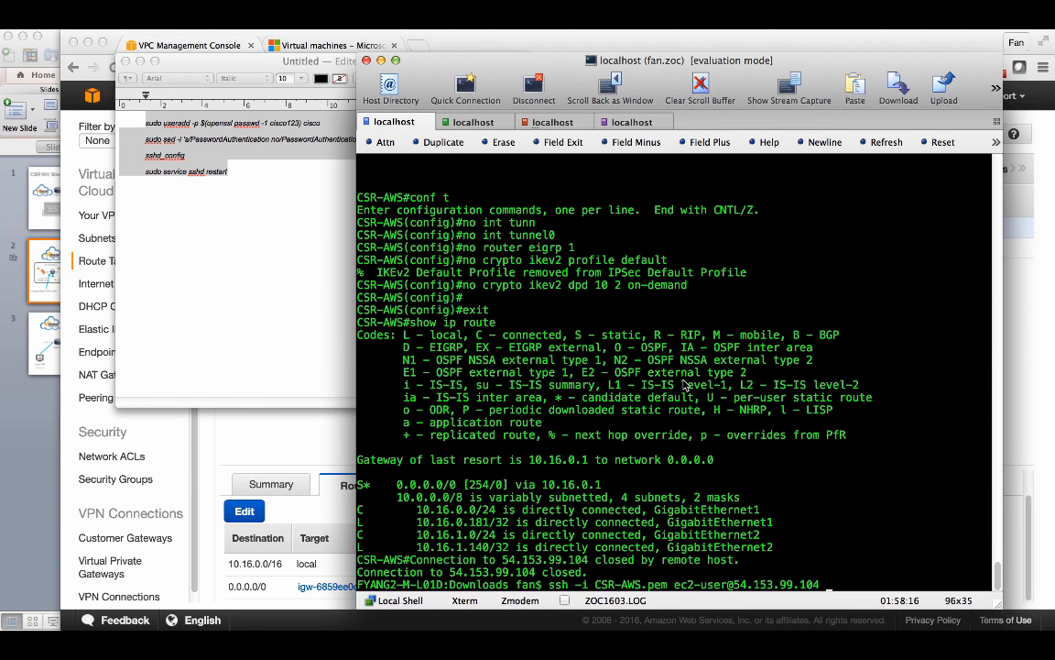
pyautogui.press('Return')
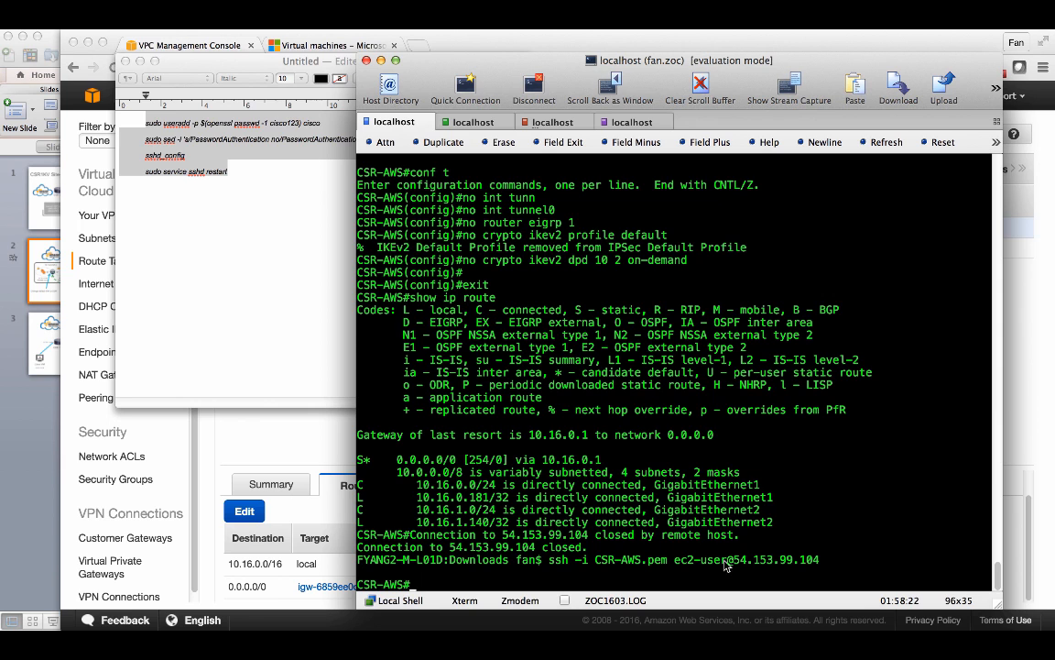
pyautogui.press('Return')
pyautogui.press('Return')
pyautogui.press('Return')
pyautogui.write('p')
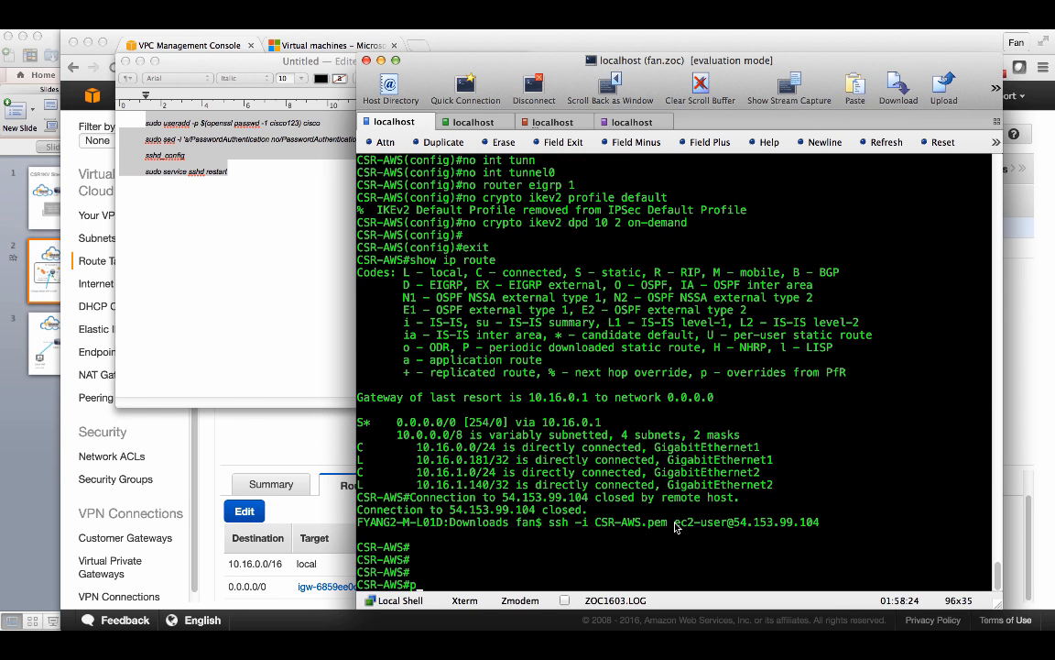
pyautogui.write('ing 10.16.1.20')
pyautogui.press('Return')
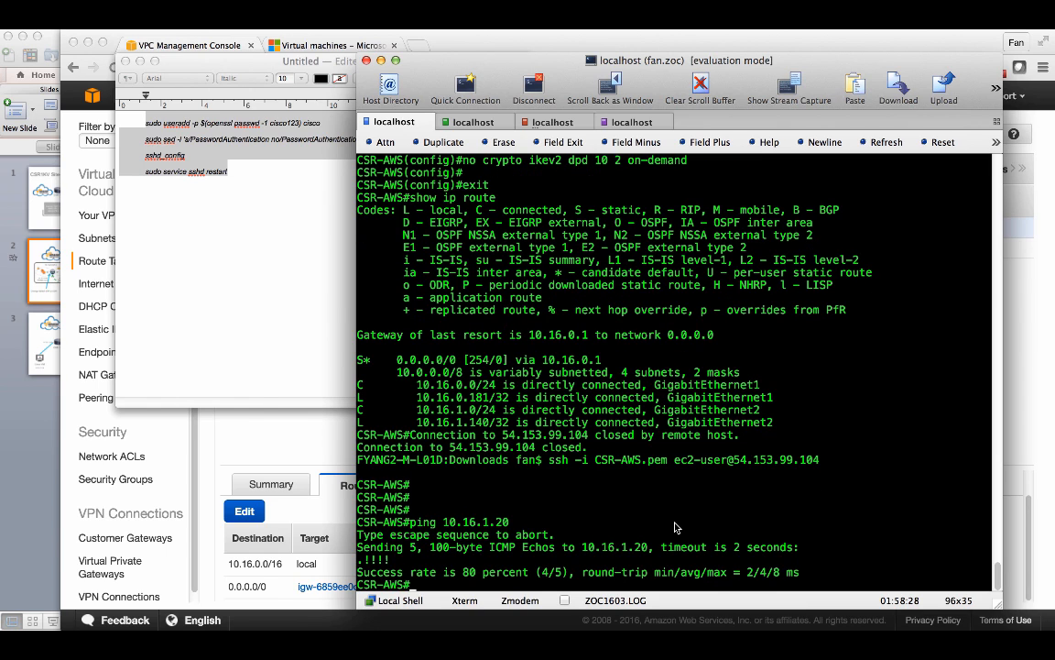
# - SSH from the router to 10.16.1.20 as user cisco, enter the account password, and exit the session
pyautogui.write('ssh -l cisco 10.16.1.20')
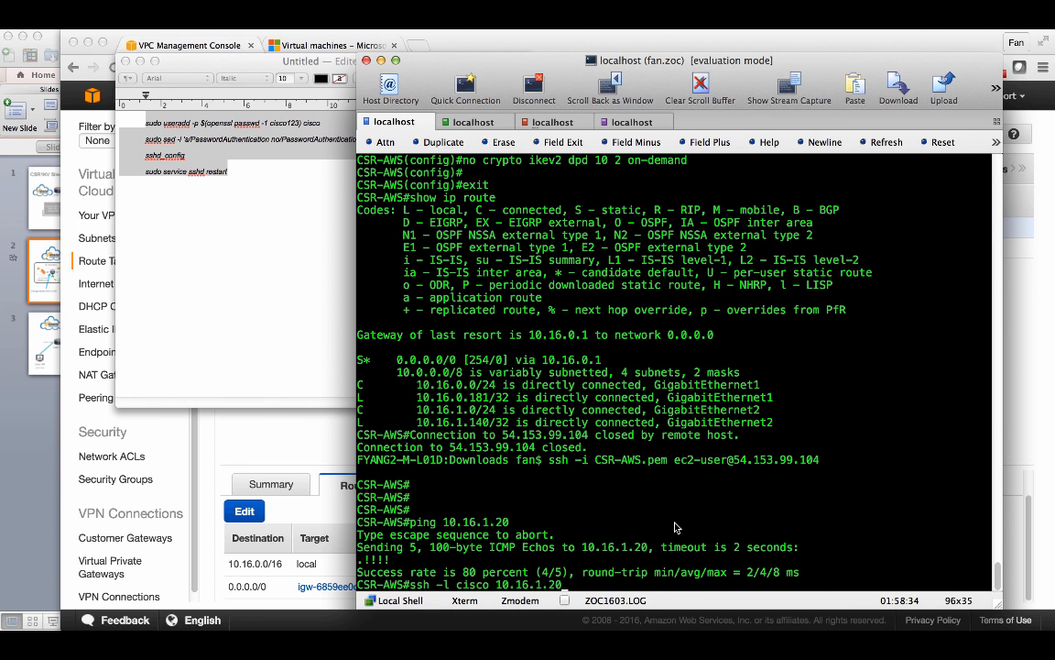
pyautogui.press('Return')
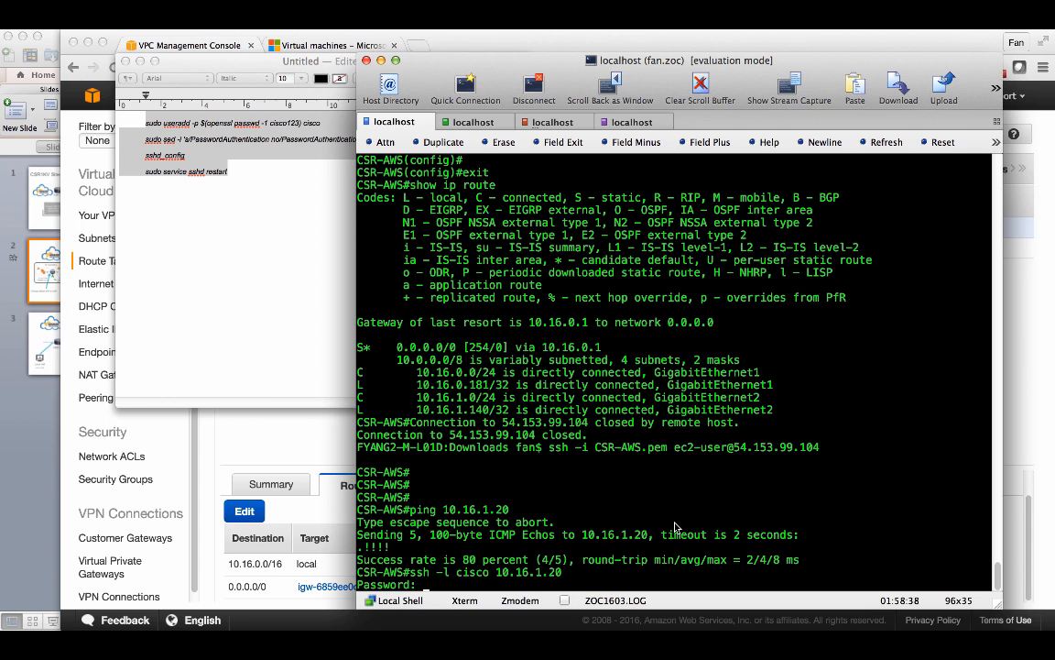
pyautogui.press('Return')
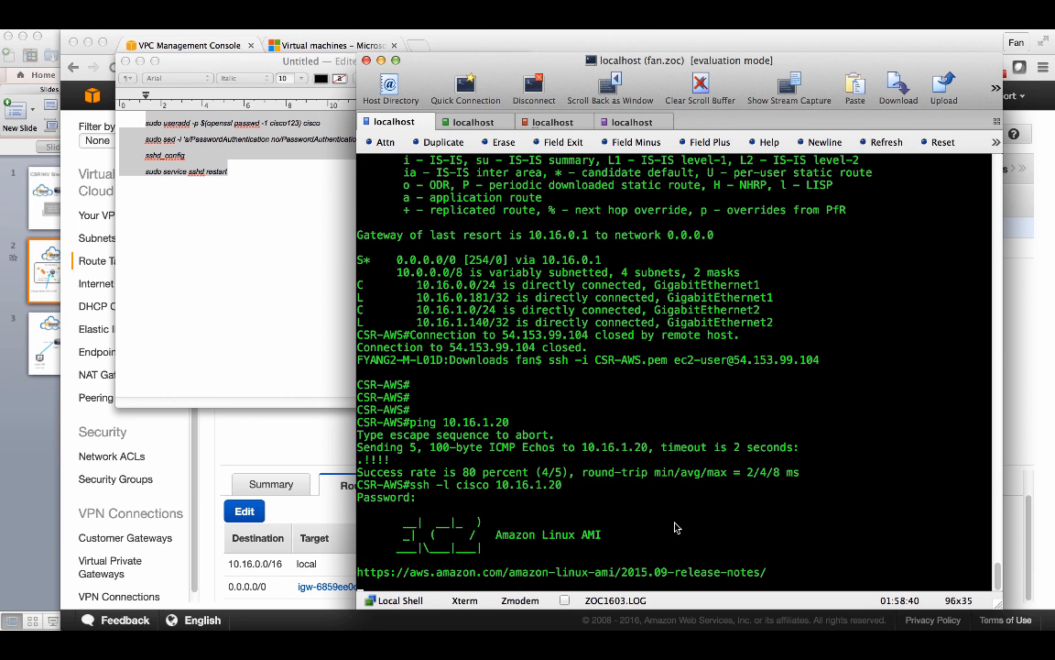
pyautogui.press('Return')
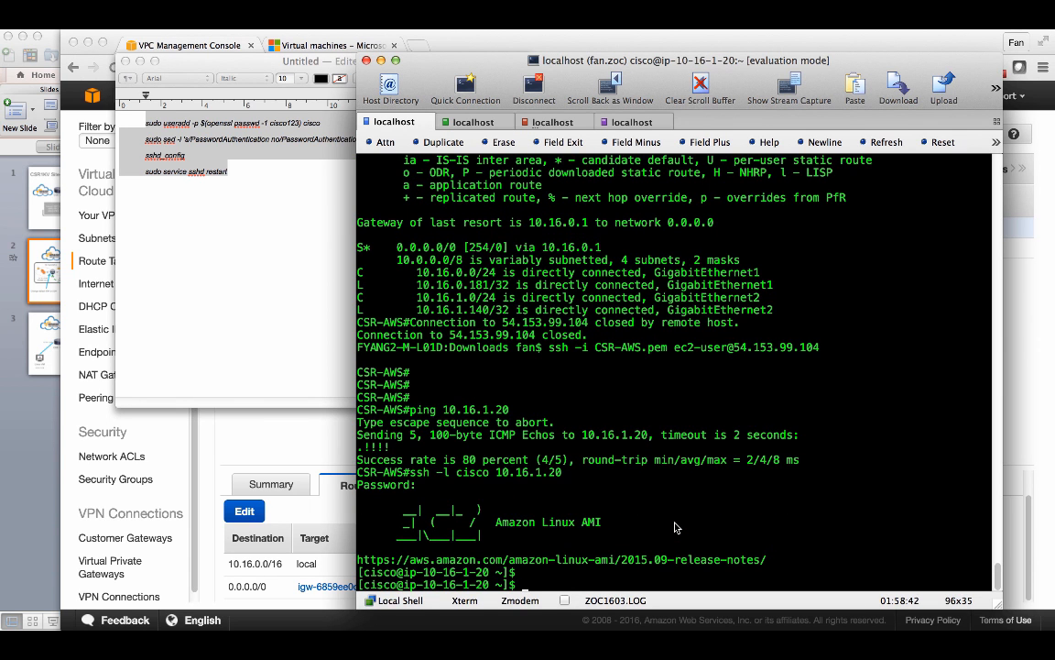
pyautogui.write('exit')
pyautogui.press('Return')
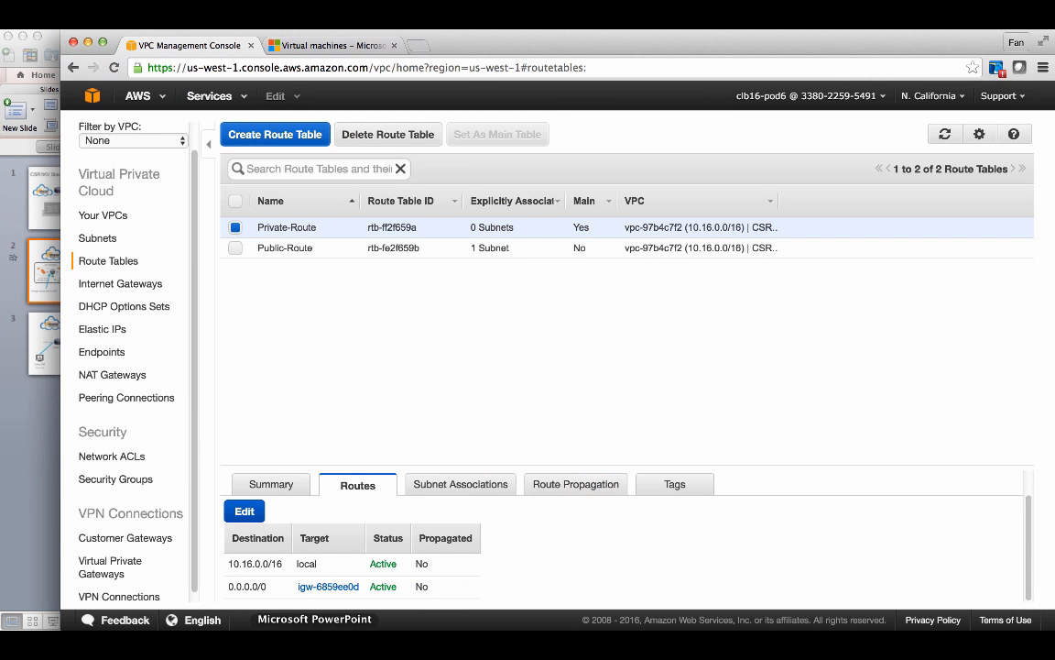
# - Return to the AWS console and open the EC2 running instances list
pyautogui.click(306, 648)
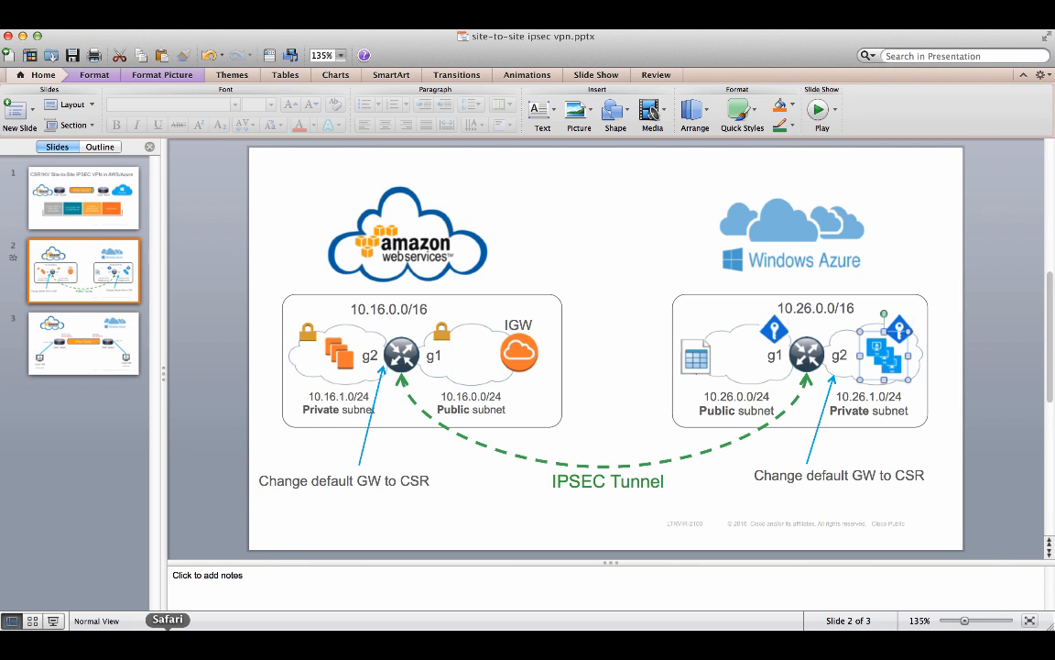
pyautogui.click(168, 643)
pyautogui.press('super+w')
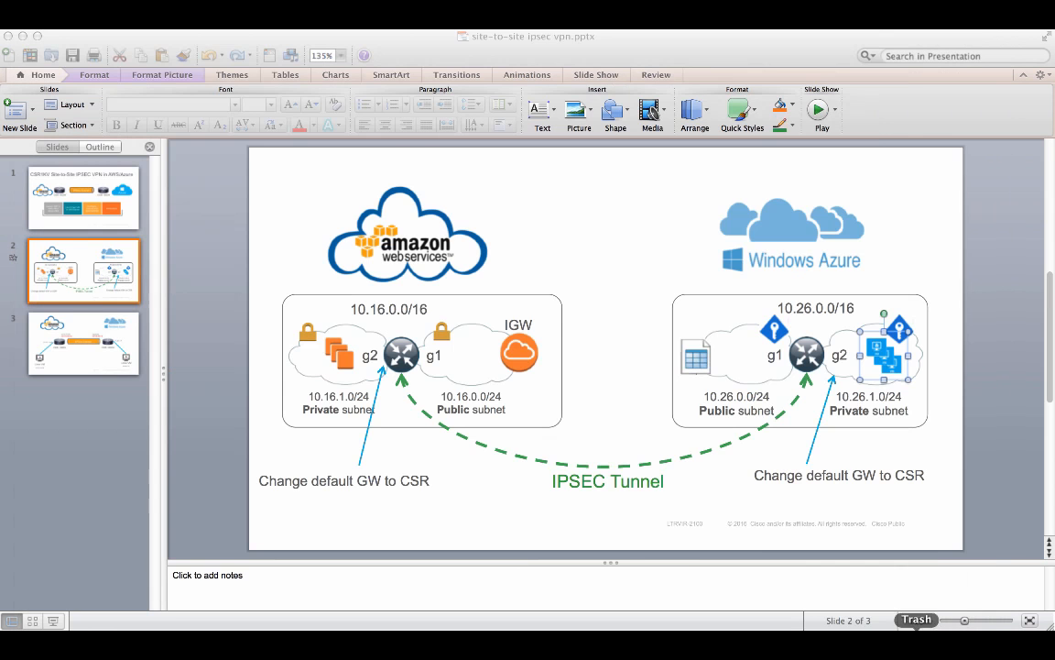
pyautogui.click(806, 643)
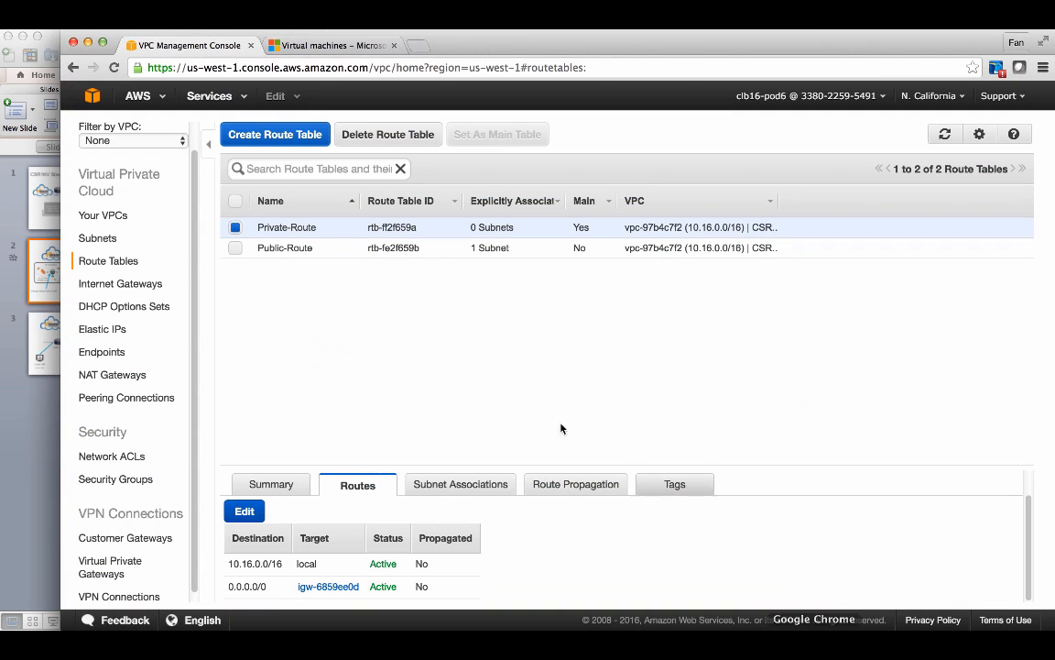
pyautogui.click(202, 96)
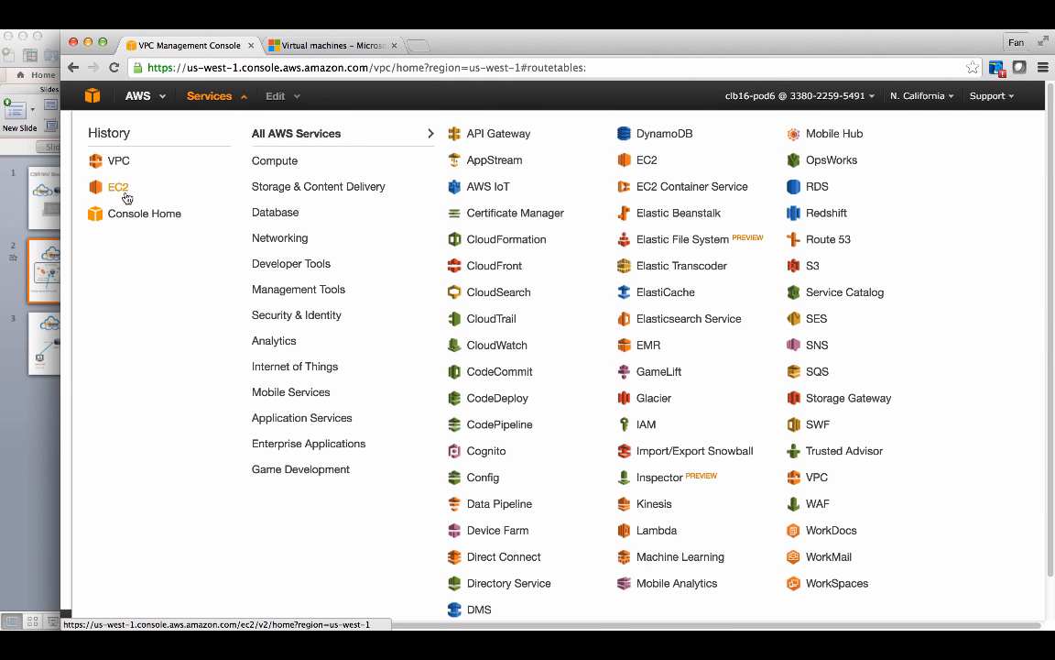
pyautogui.click(125, 196)
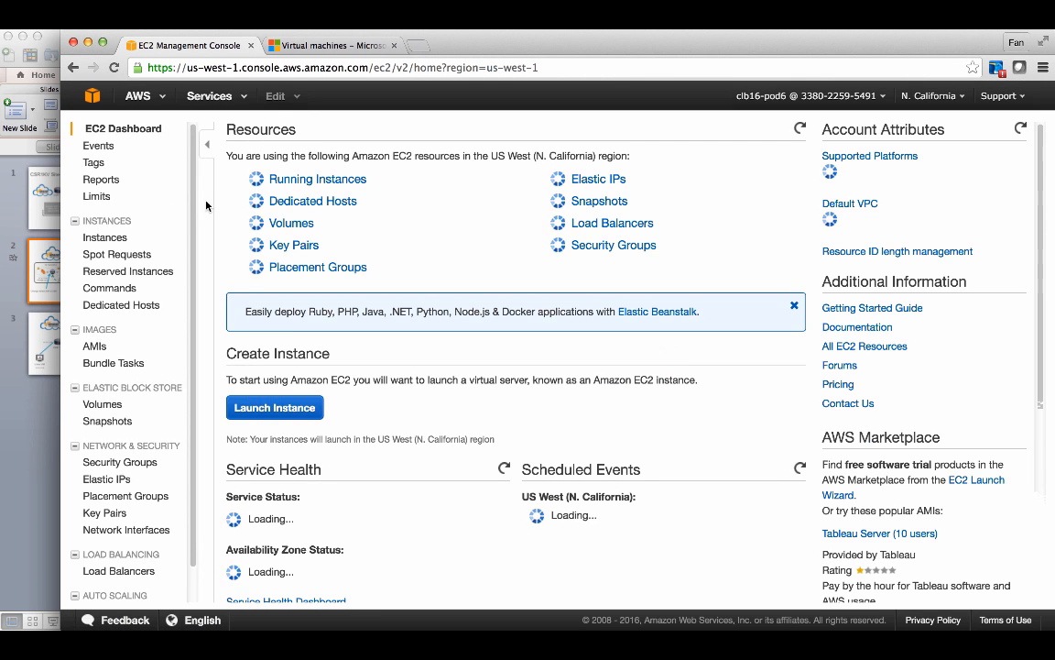
pyautogui.click(294, 179)
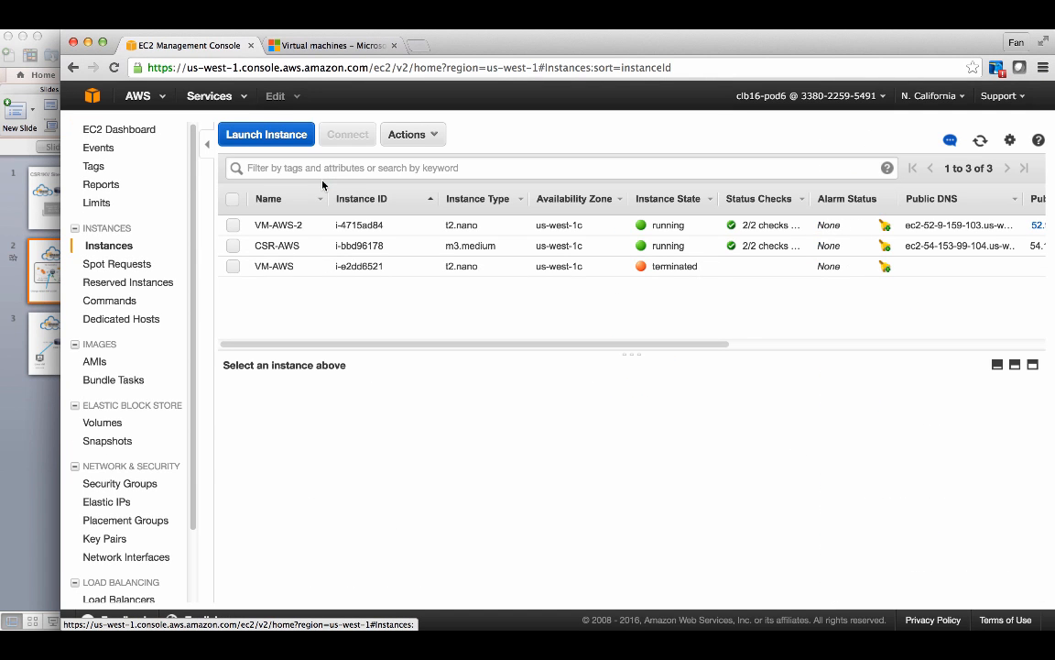
# - Select the CSR-AWS instance and review its description details
pyautogui.click(232, 245)
pyautogui.moveTo(355, 472)
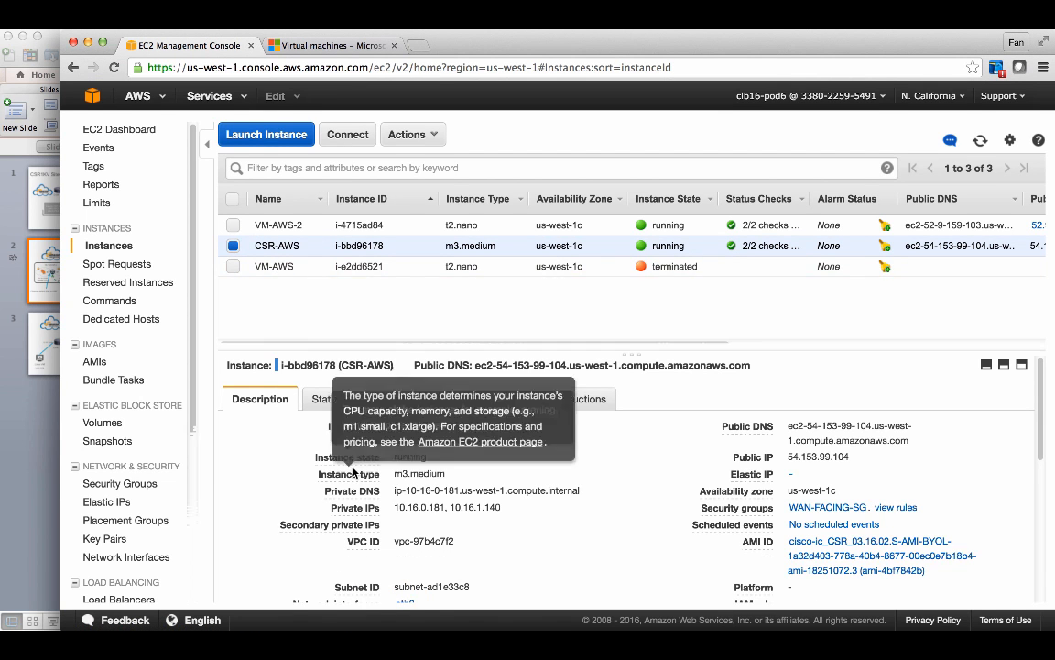
pyautogui.scroll(-5, 401, 465)
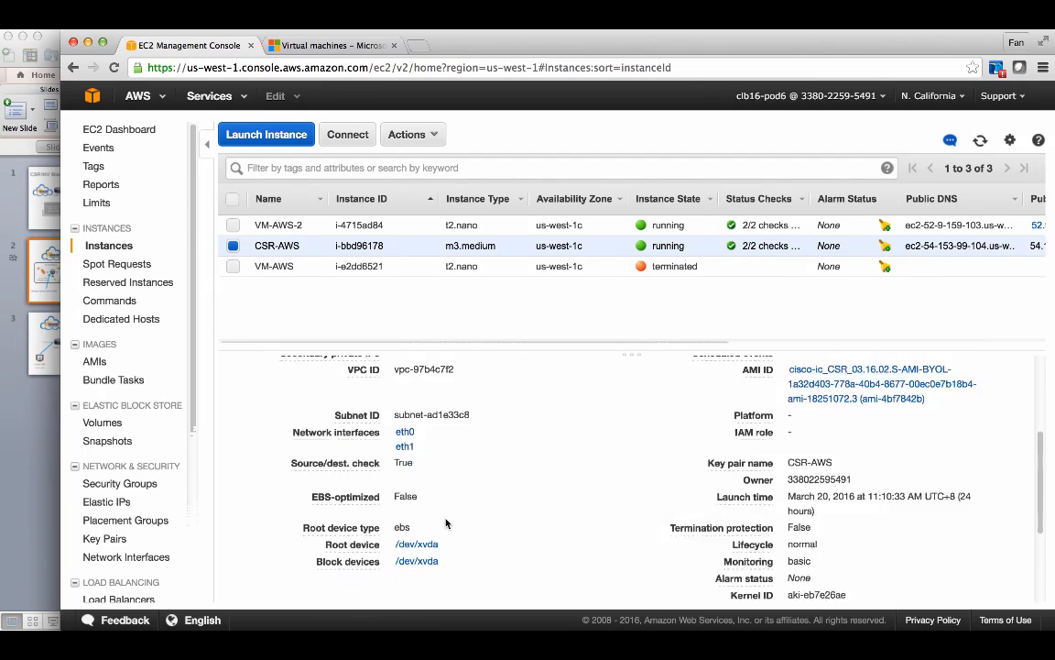
# - Copy the interface ID of the CSR-AWS instance's eth1 network interface
pyautogui.scroll(5, 446, 523)
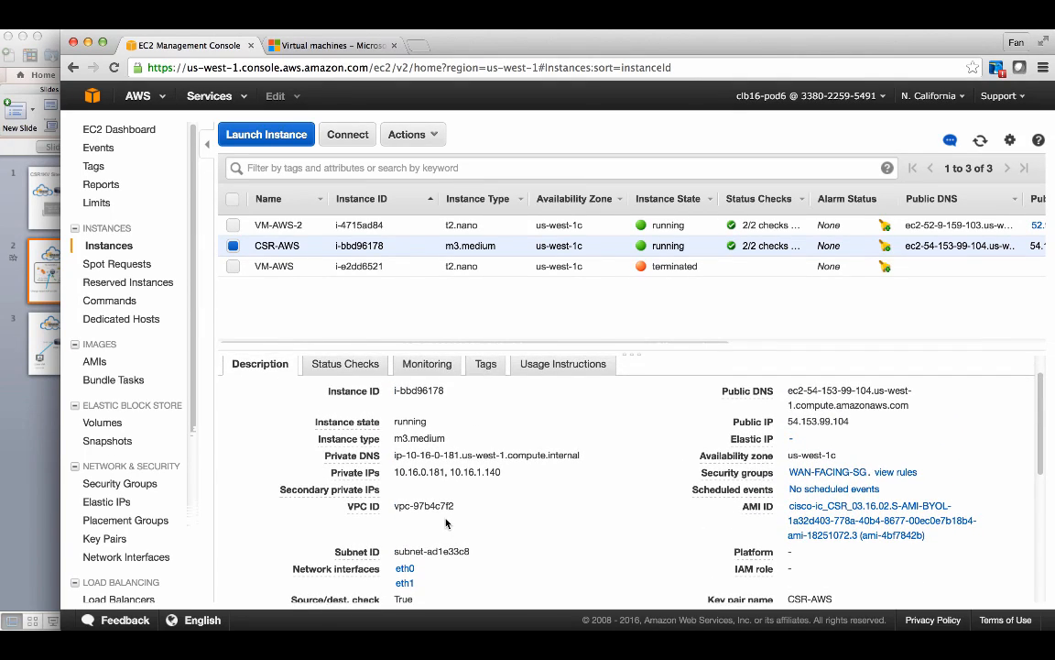
pyautogui.scroll(-3, 447, 522)
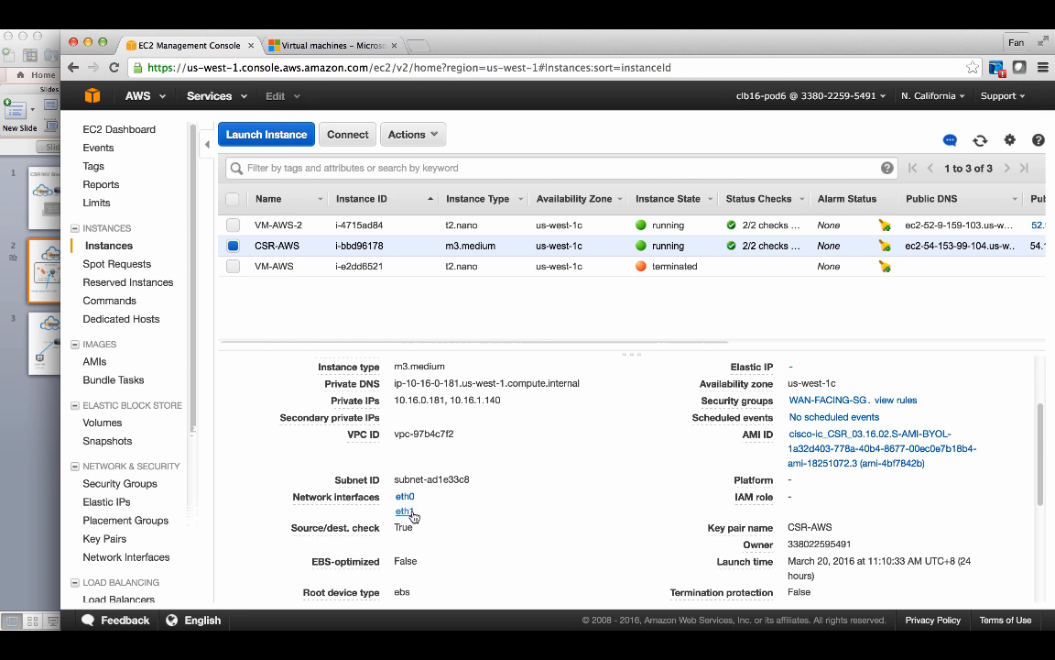
pyautogui.click(408, 511)
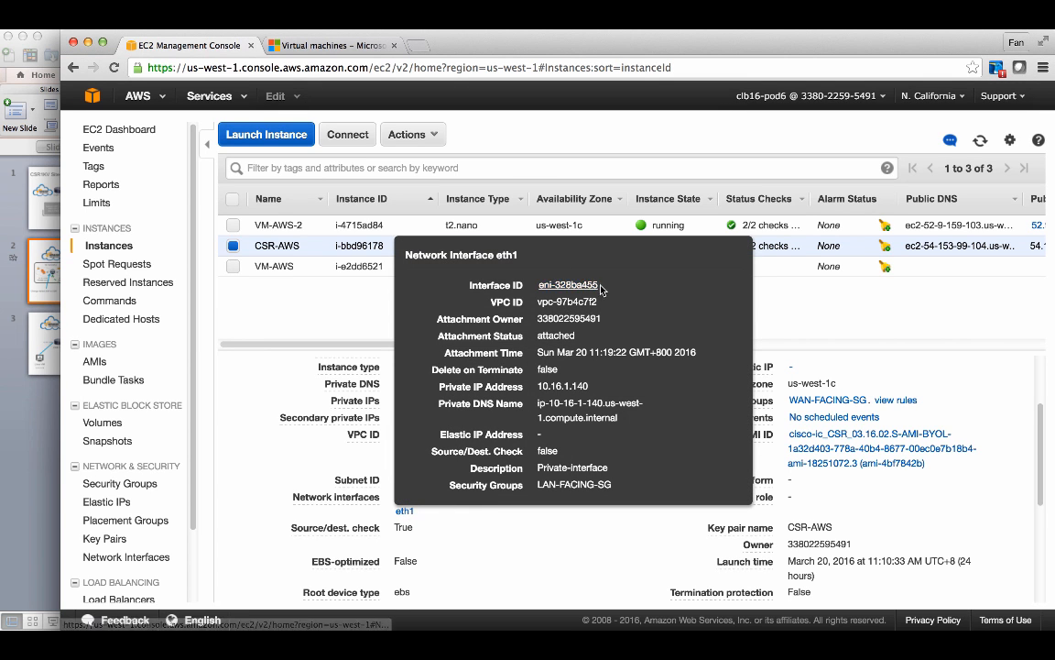
pyautogui.moveTo(605, 286); pyautogui.dragTo(542, 286)
pyautogui.press('super+c')
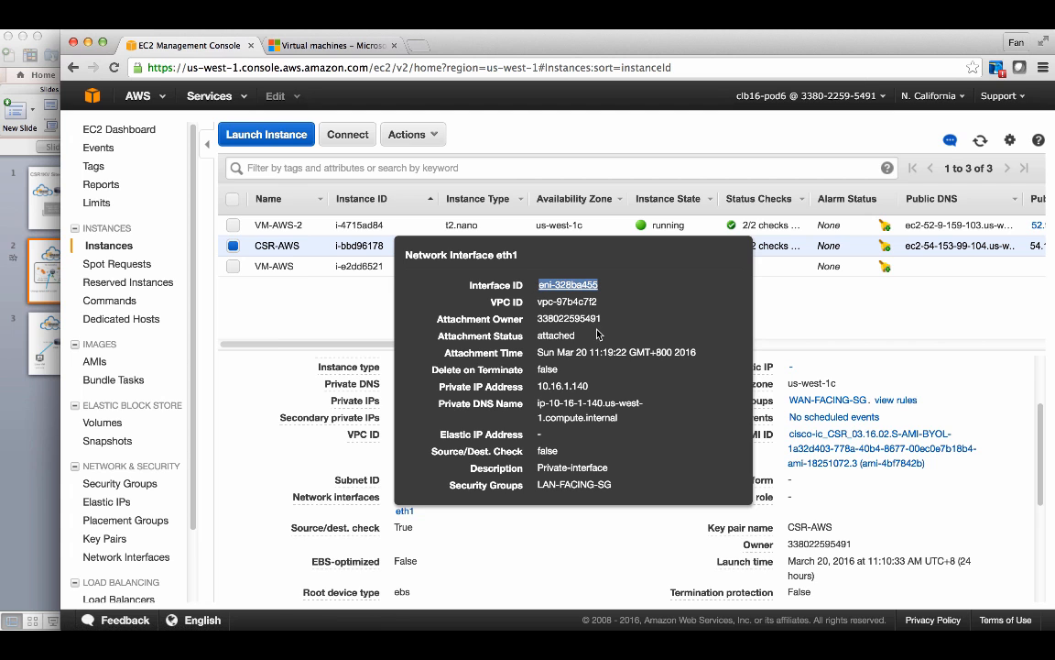
pyautogui.click(266, 291)
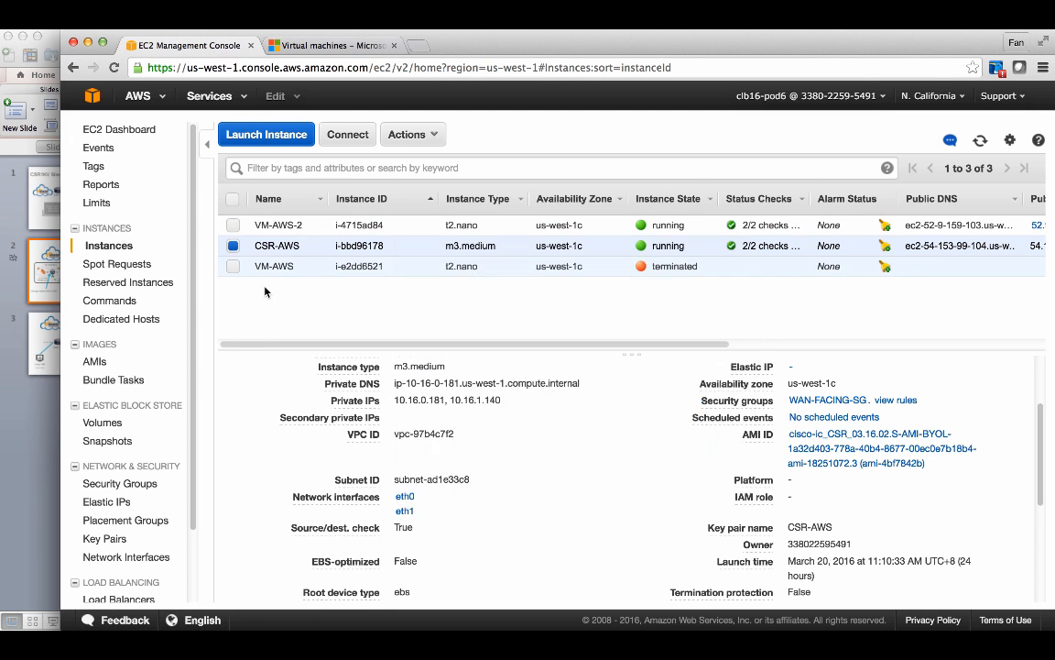
# - Open the VPC console's route tables and show the routes of the Private-Route table
pyautogui.click(206, 97)
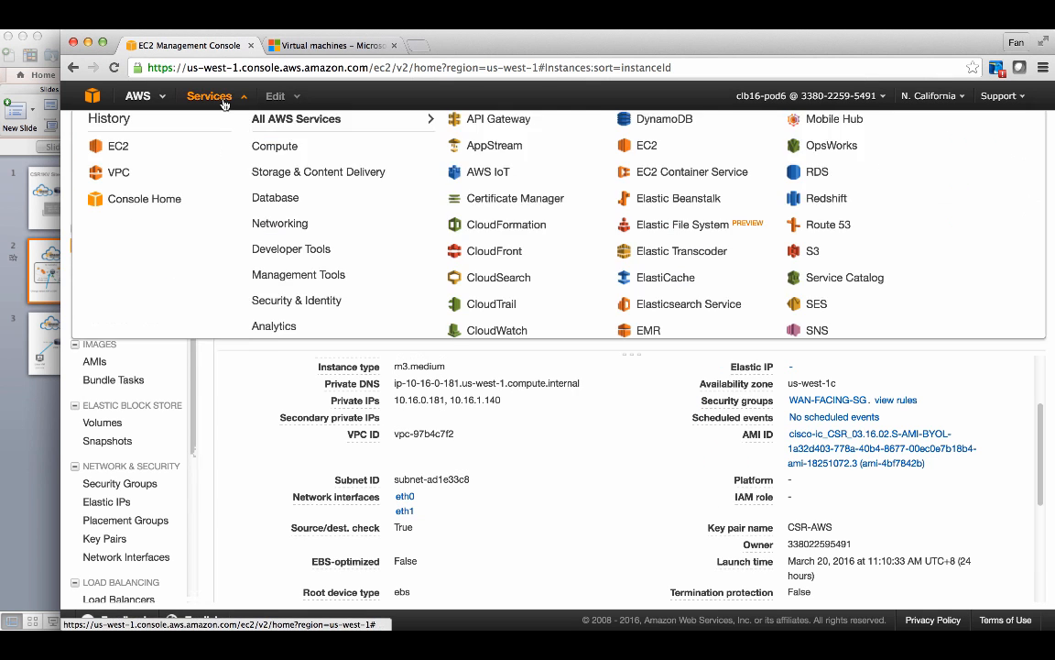
pyautogui.click(127, 190)
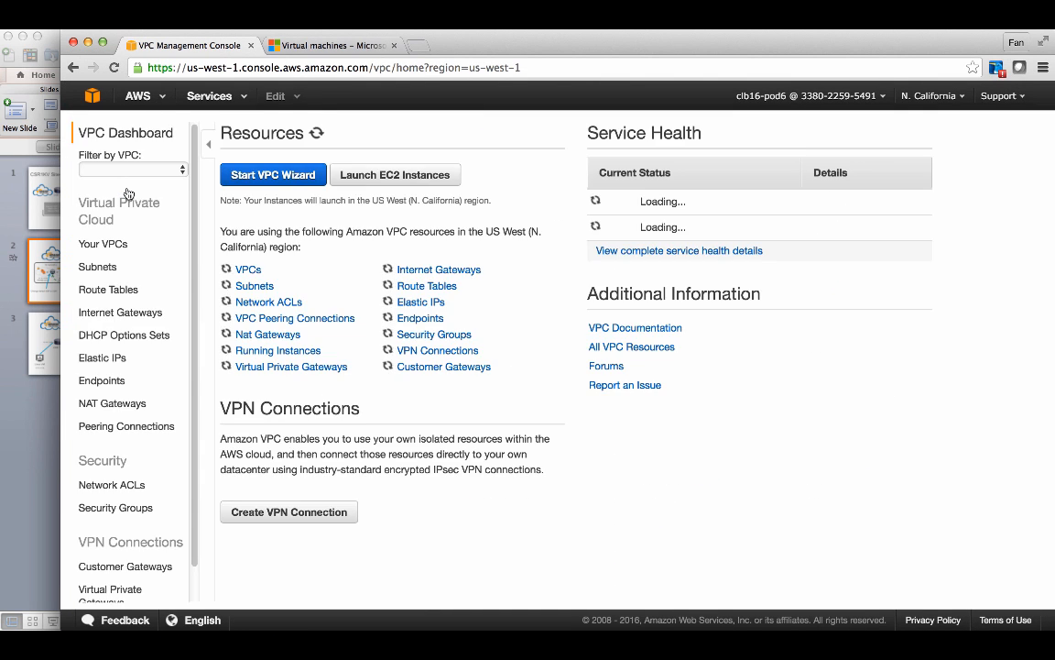
pyautogui.scroll(-1, 147, 366)
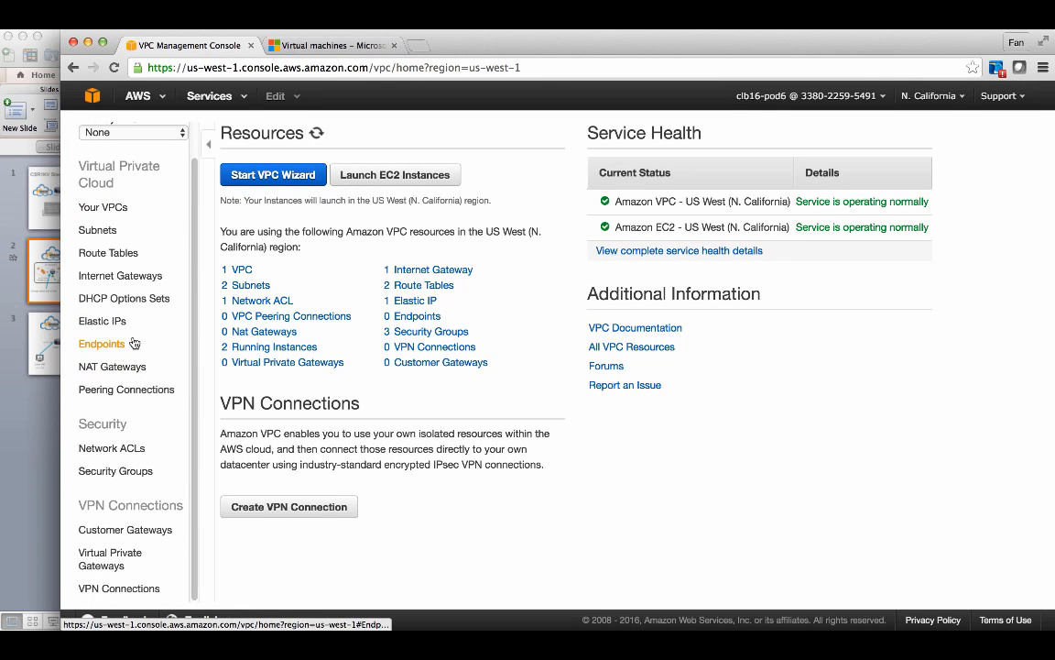
pyautogui.click(121, 255)
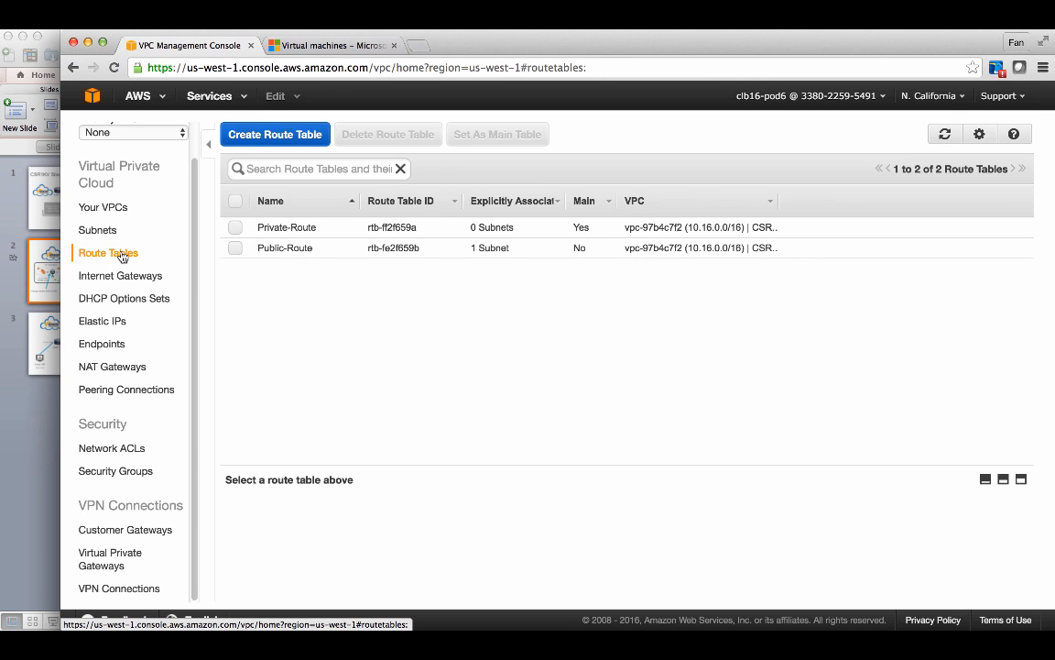
pyautogui.click(235, 228)
pyautogui.click(353, 511)
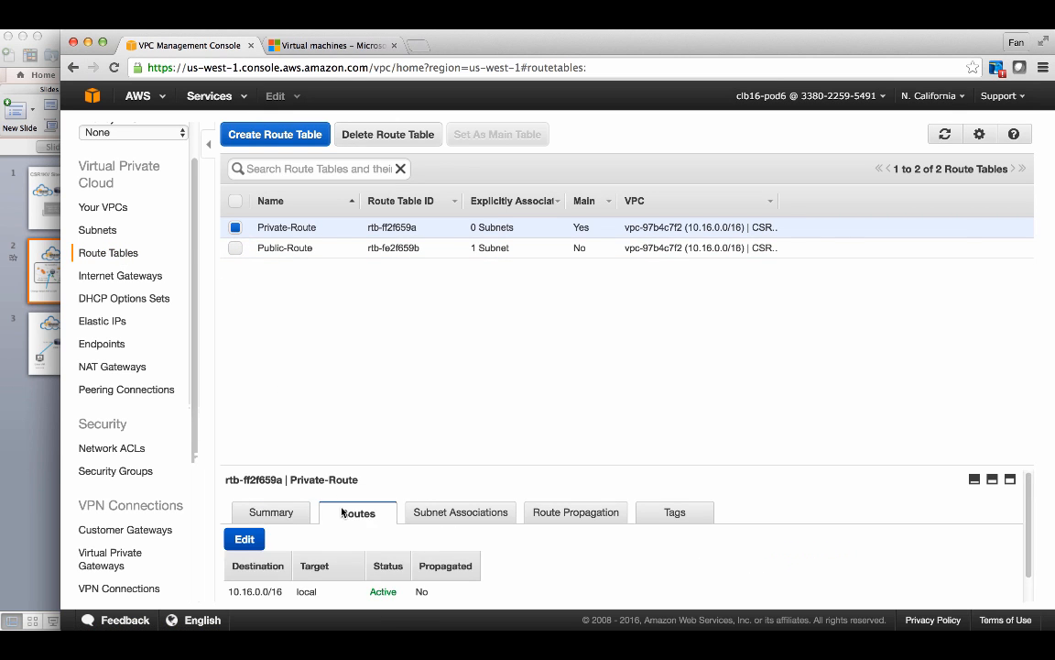
pyautogui.scroll(-1, 302, 523)
# - Edit the Private-Route 0.0.0.0/0 route to target the interface eni-328ba455 and save
pyautogui.click(247, 511)
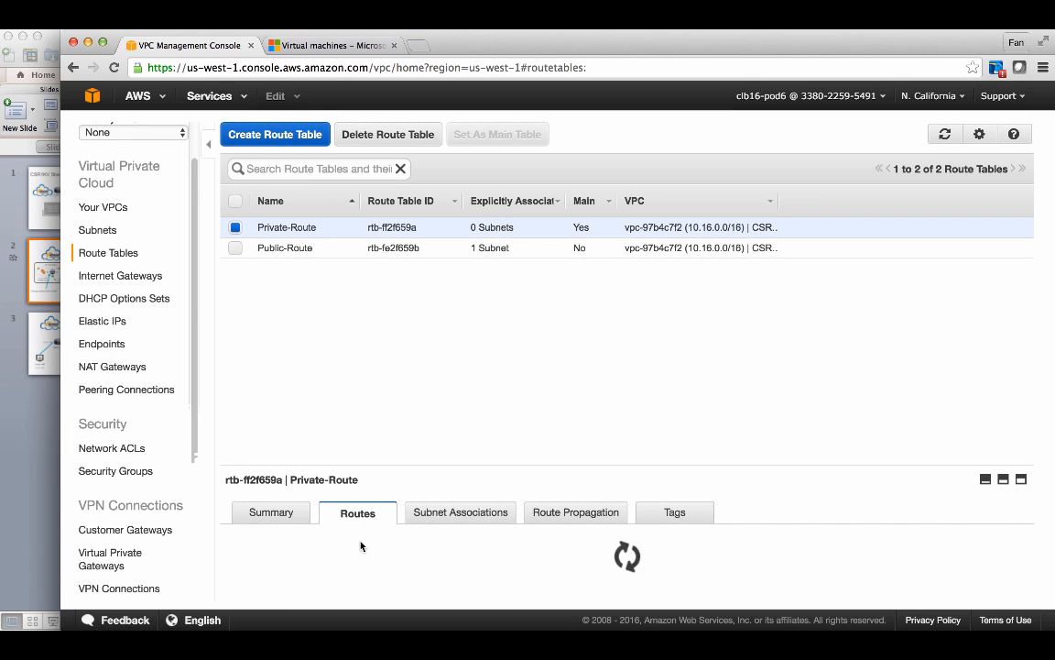
pyautogui.scroll(-1, 361, 544)
pyautogui.click(384, 564)
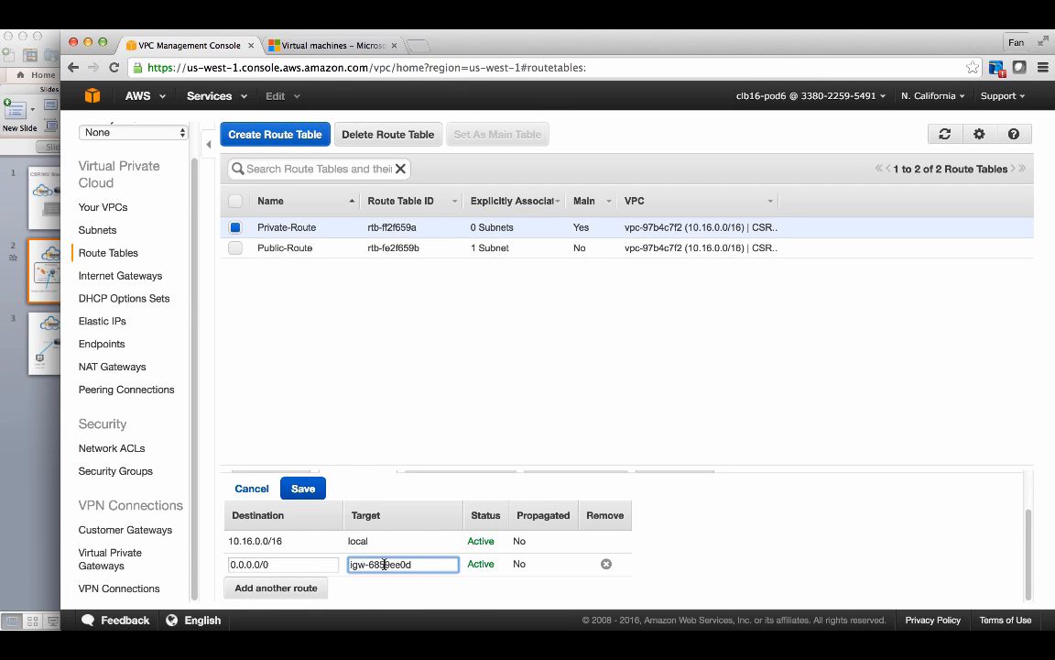
pyautogui.press('super+a')
pyautogui.press('BackSpace')
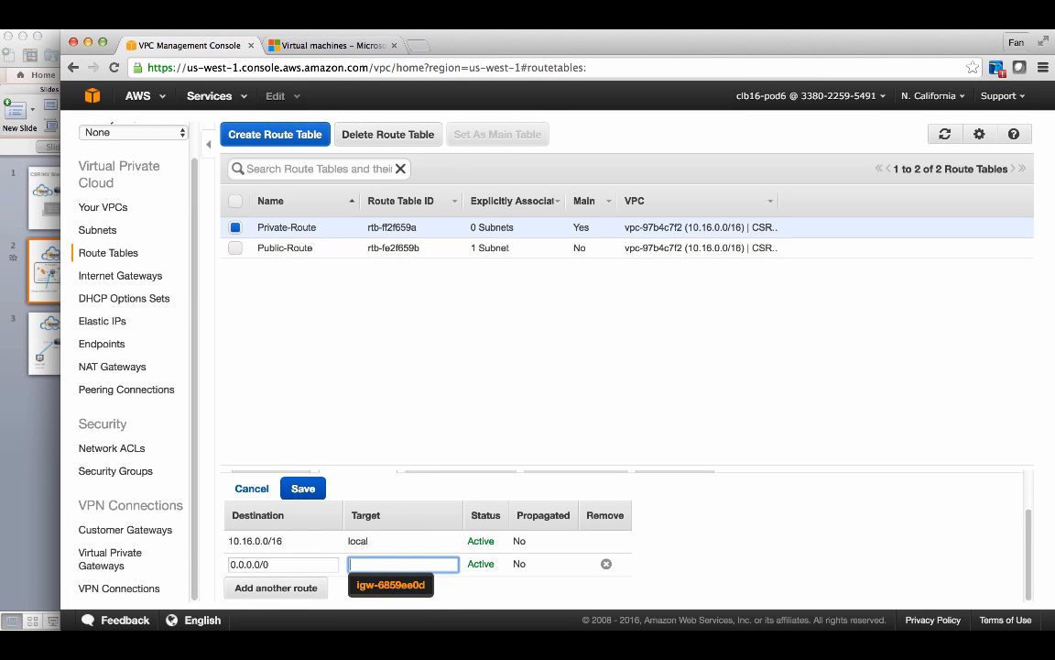
pyautogui.press('super+v')
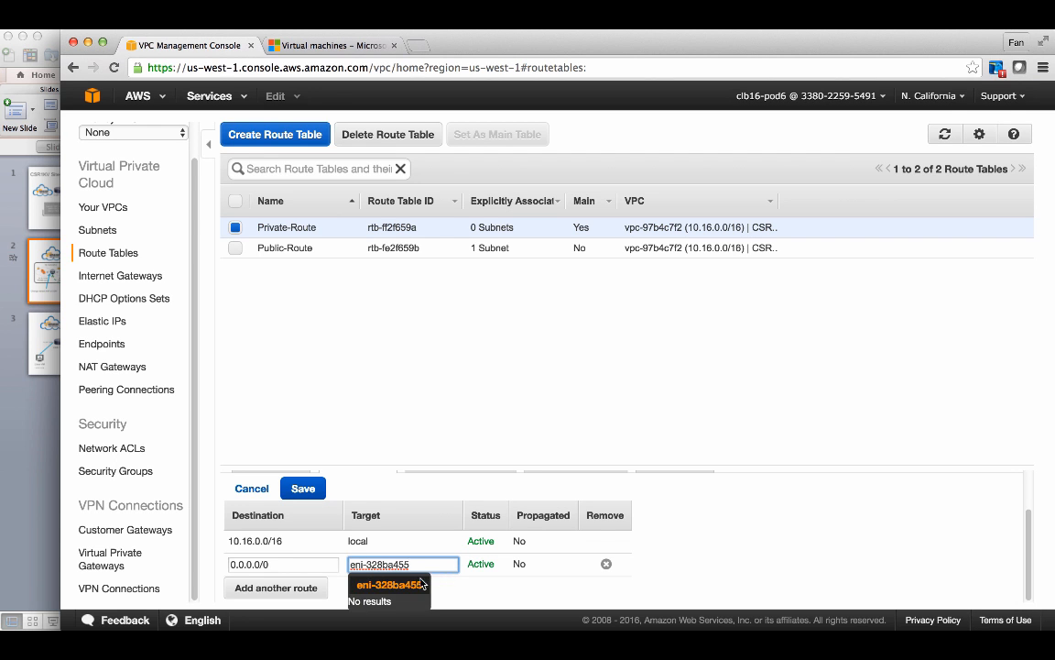
pyautogui.click(405, 587)
pyautogui.click(303, 491)
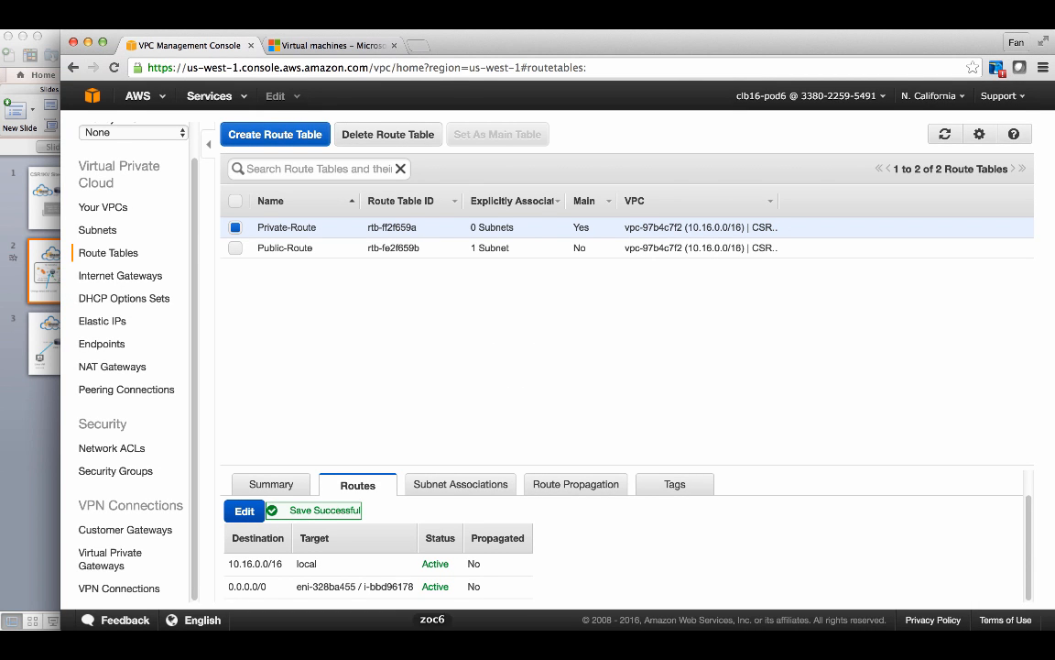
# - Disconnect the terminal tab's SSH session to the 10.16.1.20 instance and return to the console
pyautogui.click(430, 634)
pyautogui.click(465, 127)
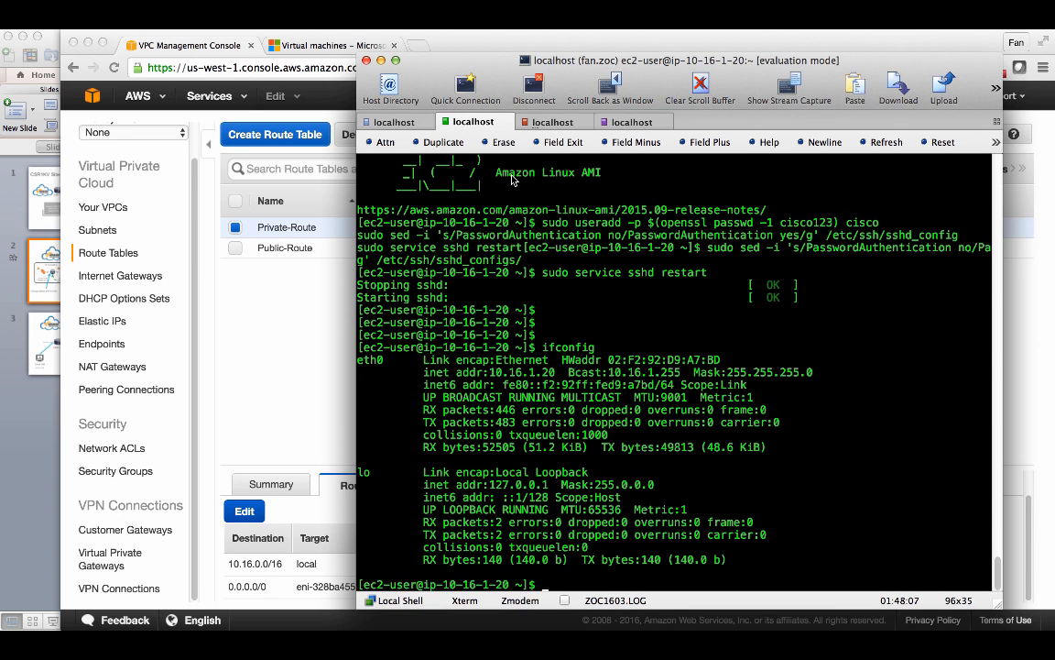
pyautogui.press('super+w')
pyautogui.press('Return')
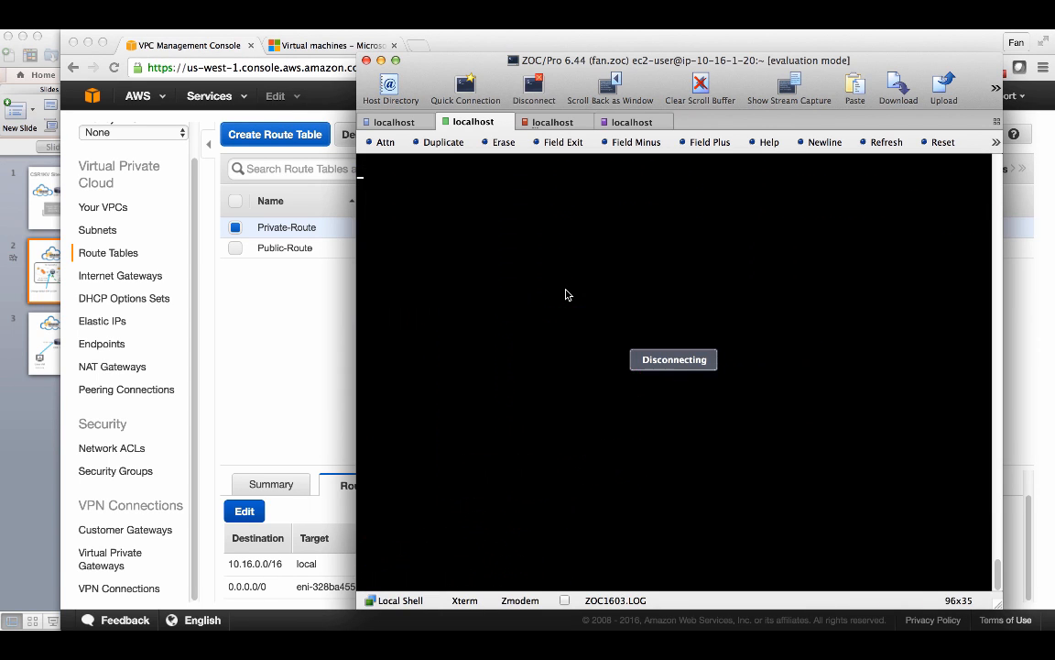
pyautogui.press('Up')
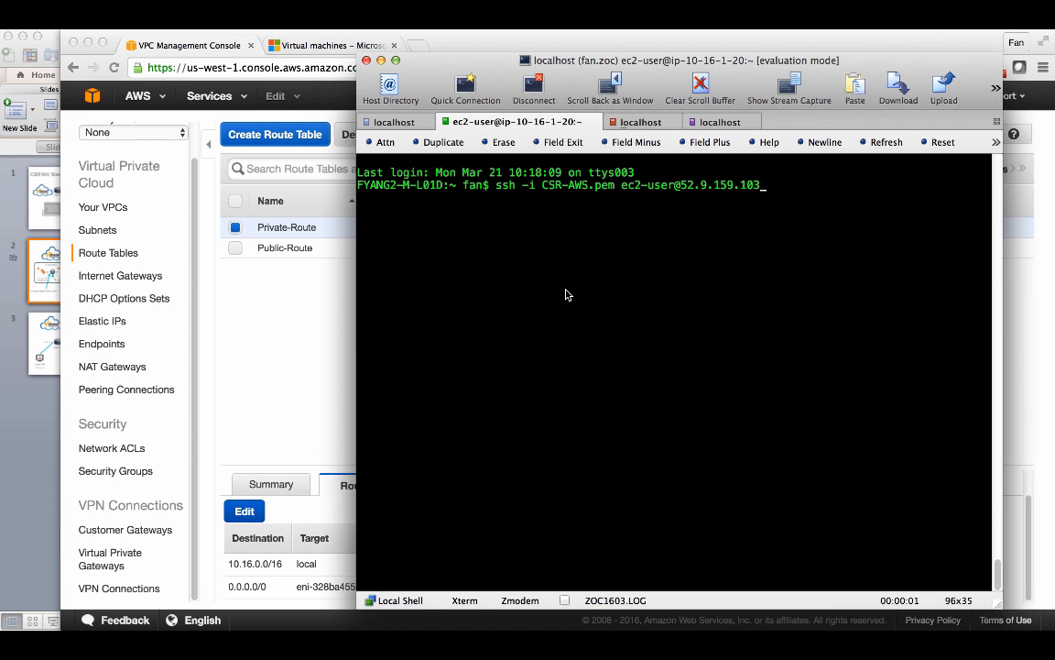
pyautogui.press('Down')
pyautogui.click(406, 126)
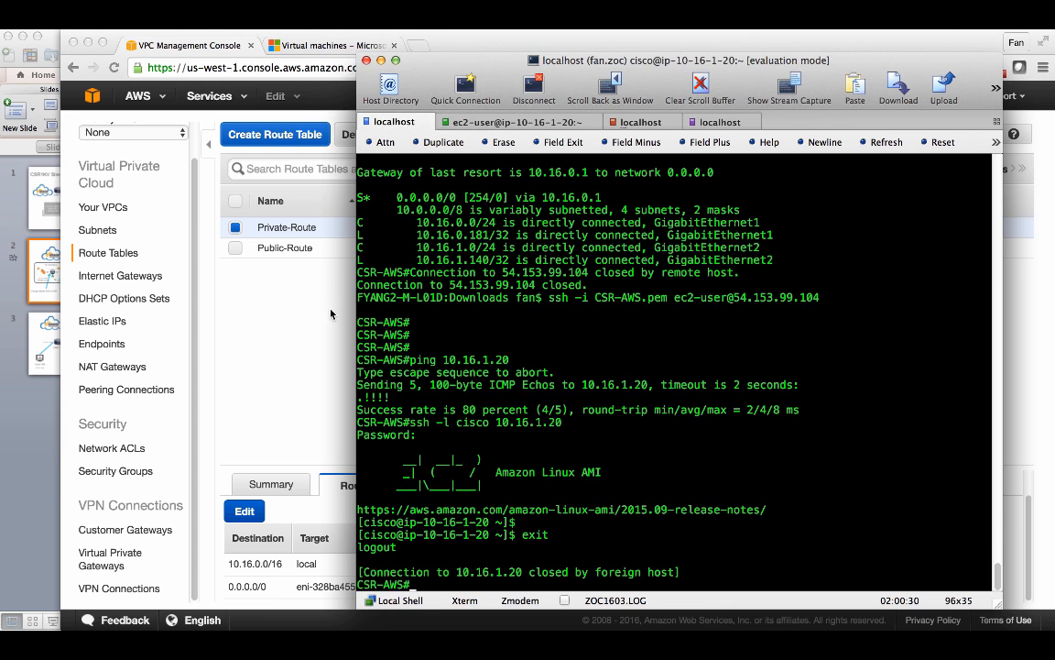
pyautogui.click(95, 260)
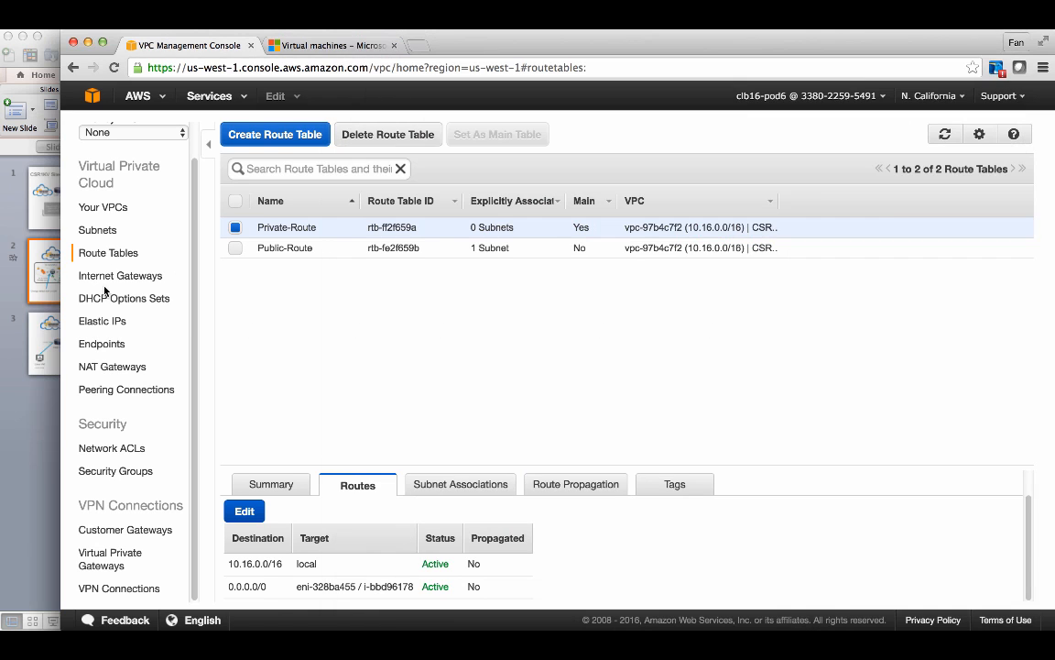
# - Copy the Elastic IP 52.9.159.103 and ping it from the local shell tab, then stop the ping
pyautogui.click(102, 322)
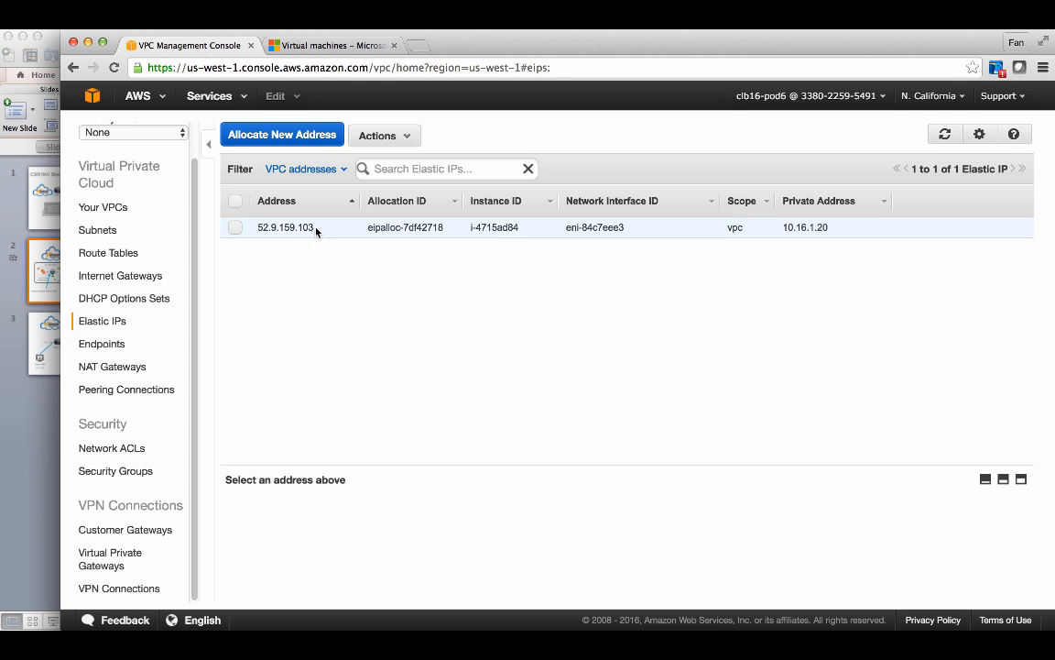
pyautogui.moveTo(313, 228); pyautogui.dragTo(259, 226)
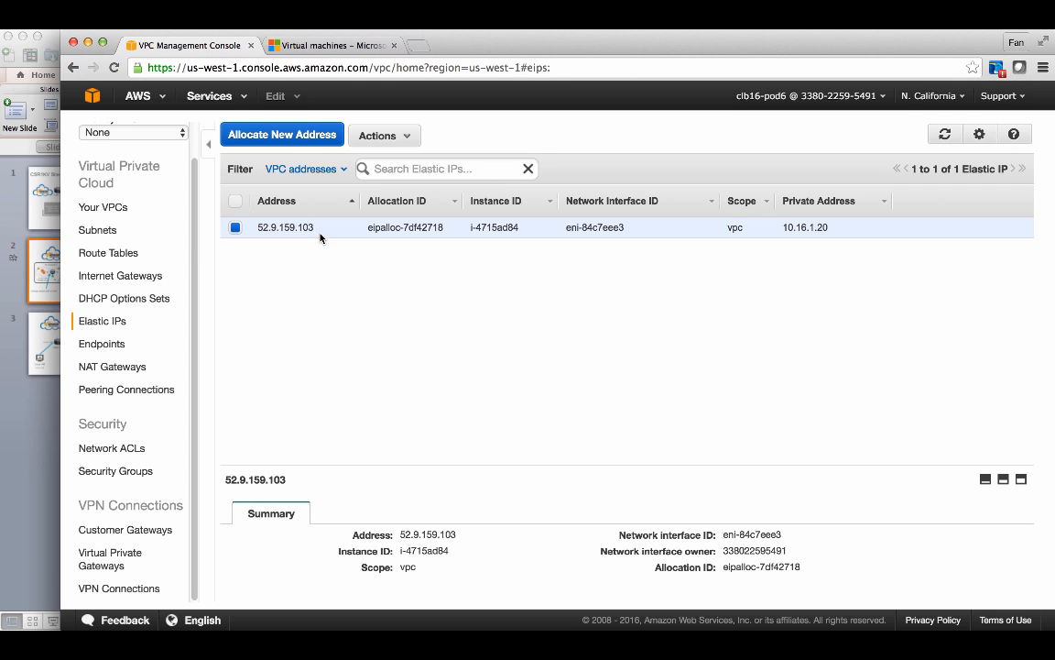
pyautogui.moveTo(294, 223); pyautogui.dragTo(266, 218)
pyautogui.press('super+c')
pyautogui.press('super+Tab')
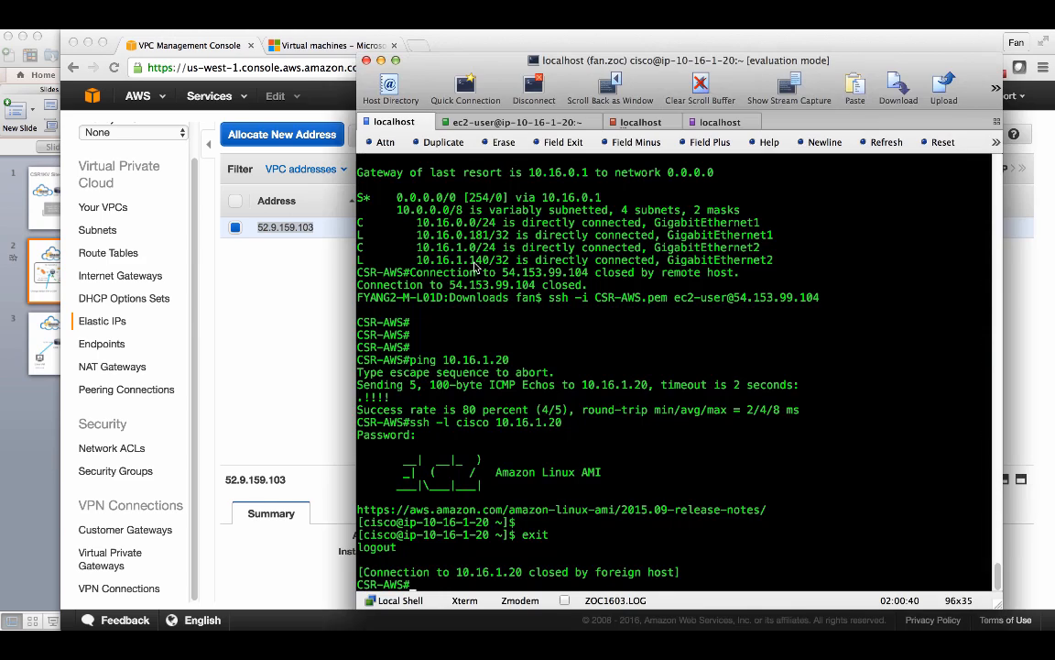
pyautogui.hotkey('ctrl', 'Tab')
pyautogui.write('ping')
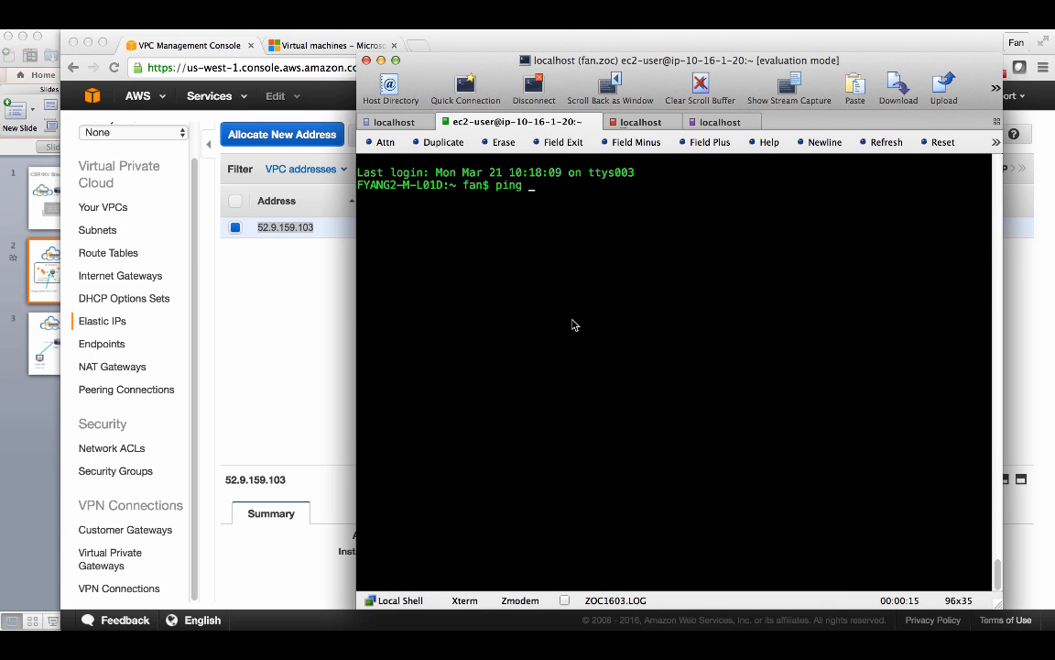
pyautogui.press('super+v')
pyautogui.press('Return')
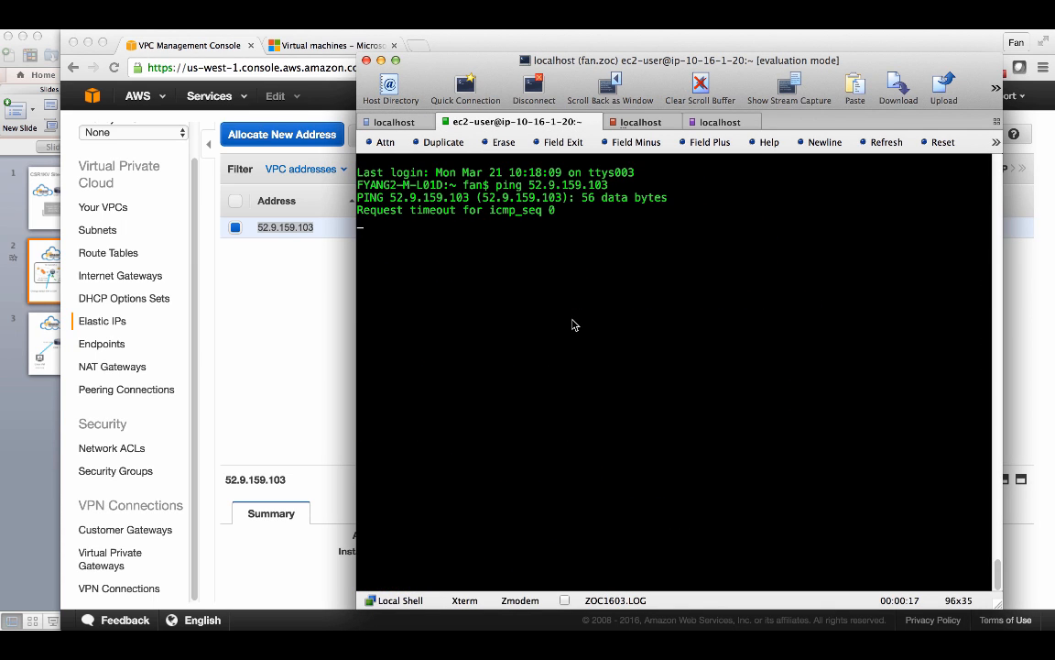
pyautogui.hotkey('ctrl', 'c')
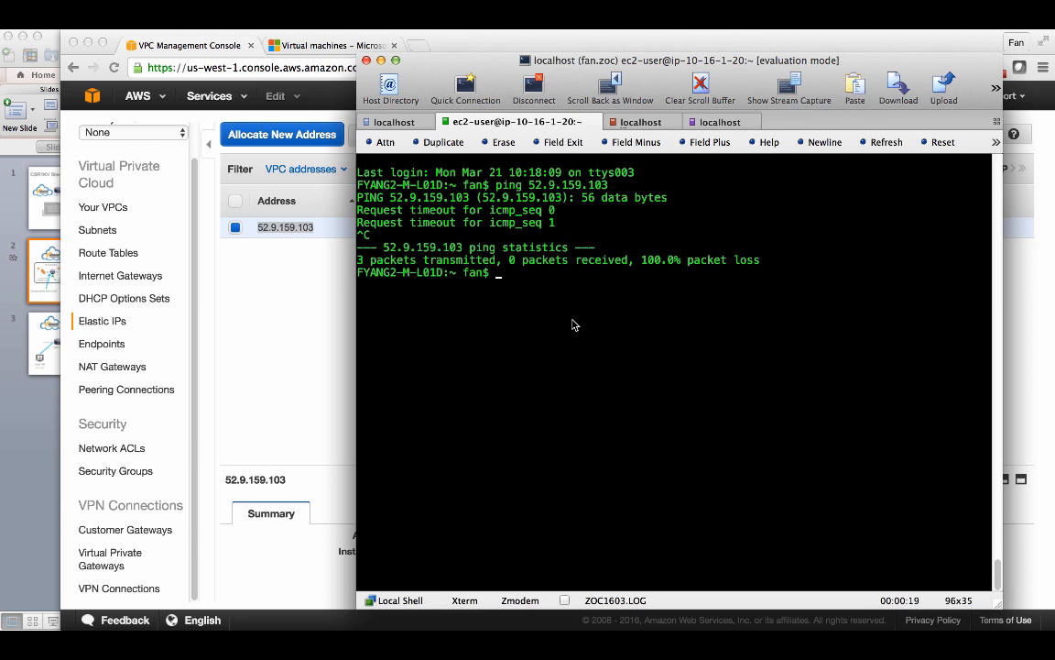
# - Disassociate the Elastic IP 52.9.159.103 from its instance and release the address
pyautogui.click(264, 255)
pyautogui.click(386, 141)
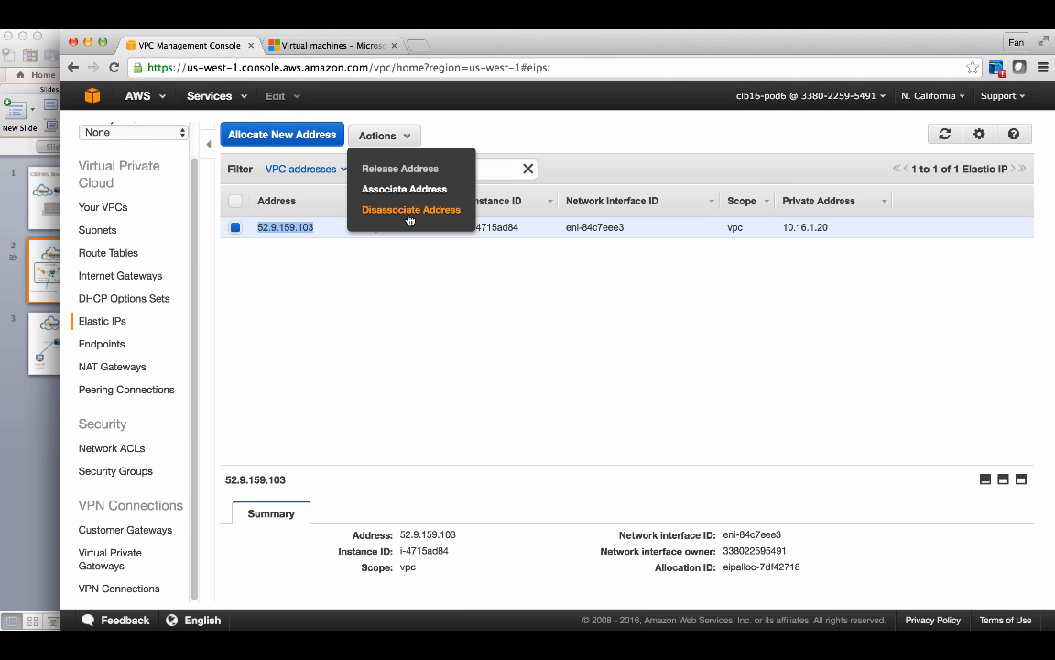
pyautogui.click(410, 211)
pyautogui.click(705, 279)
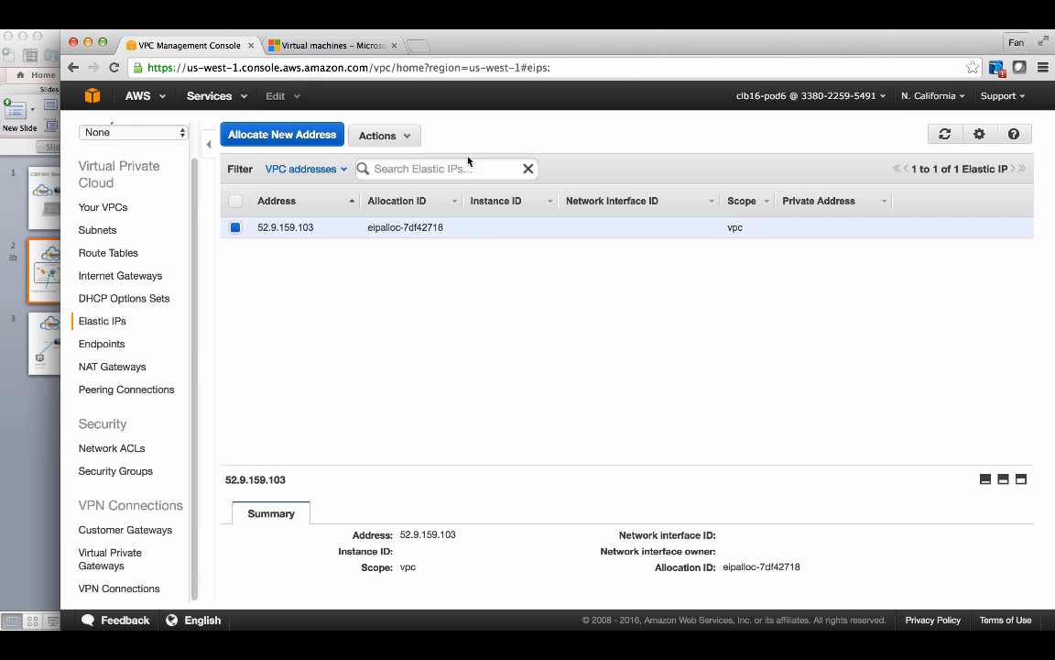
pyautogui.click(366, 139)
pyautogui.click(401, 167)
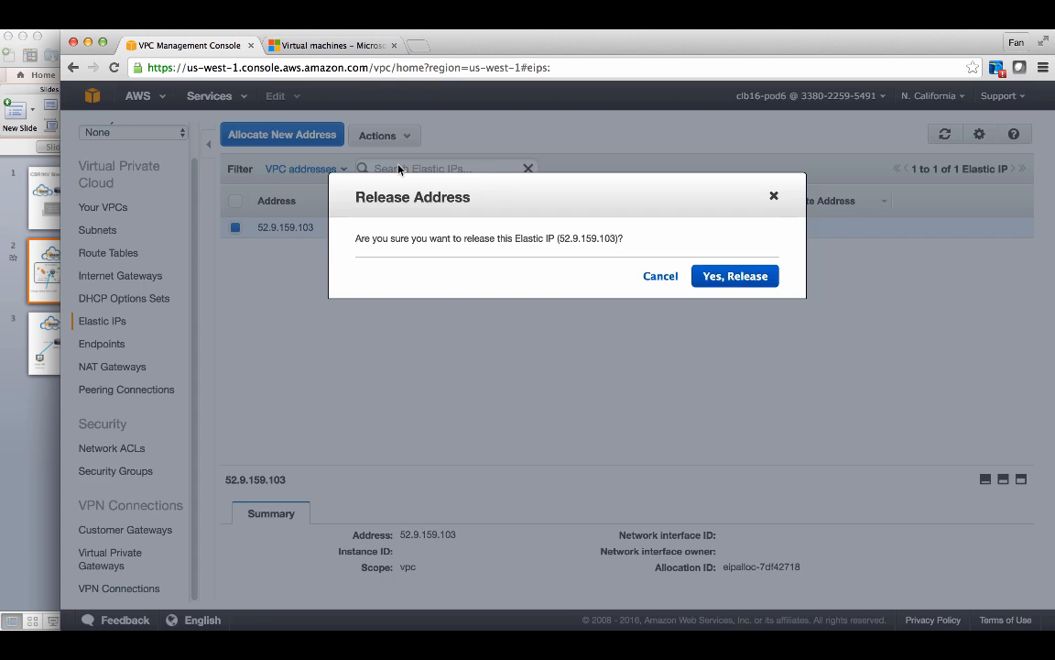
pyautogui.click(733, 274)
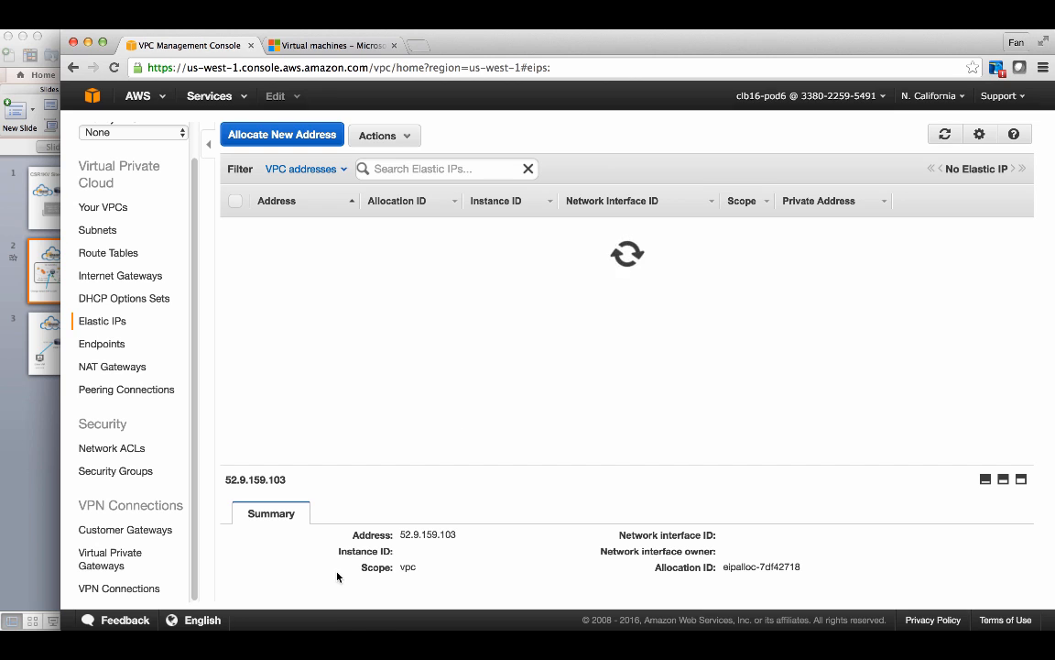
# - Review the AWS–Azure site-to-site network diagram slide in the presentation
pyautogui.click(322, 623)
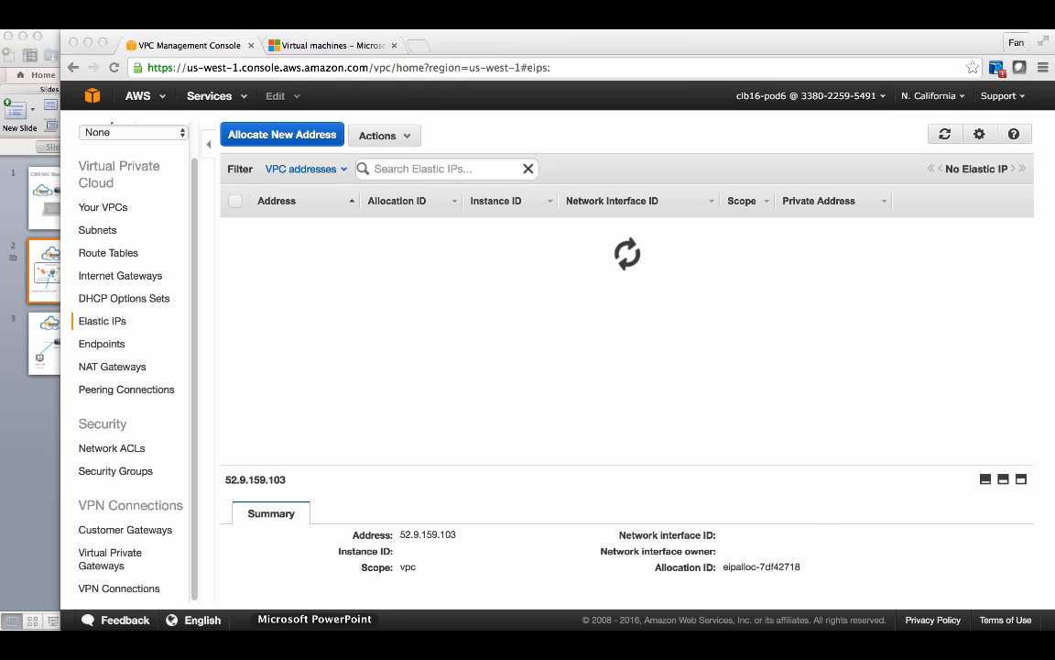
pyautogui.click(306, 498)
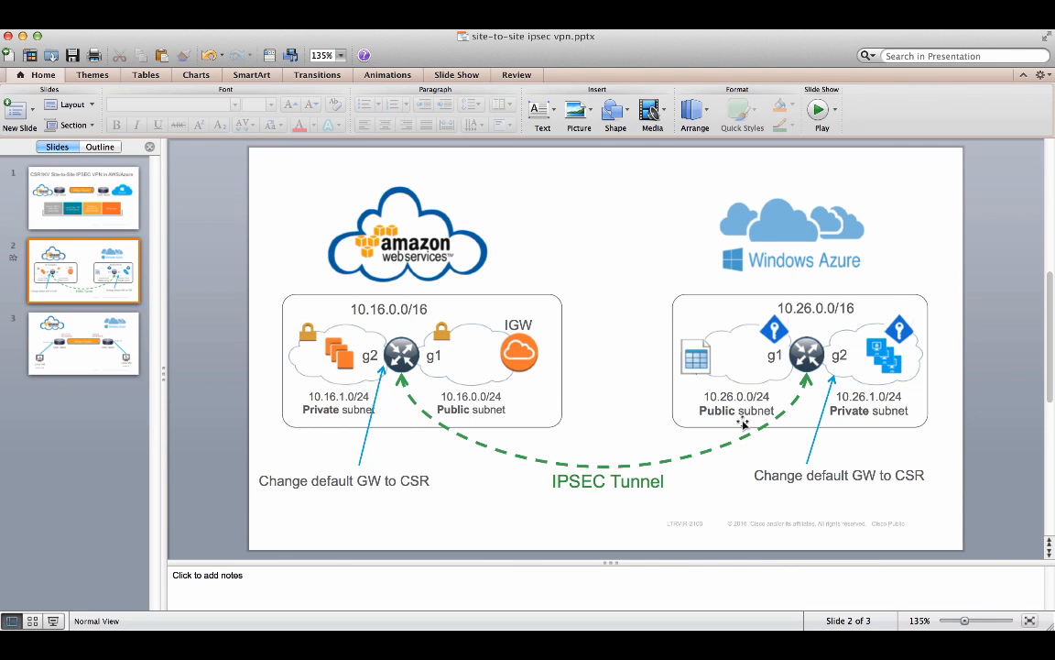
pyautogui.click(800, 643)
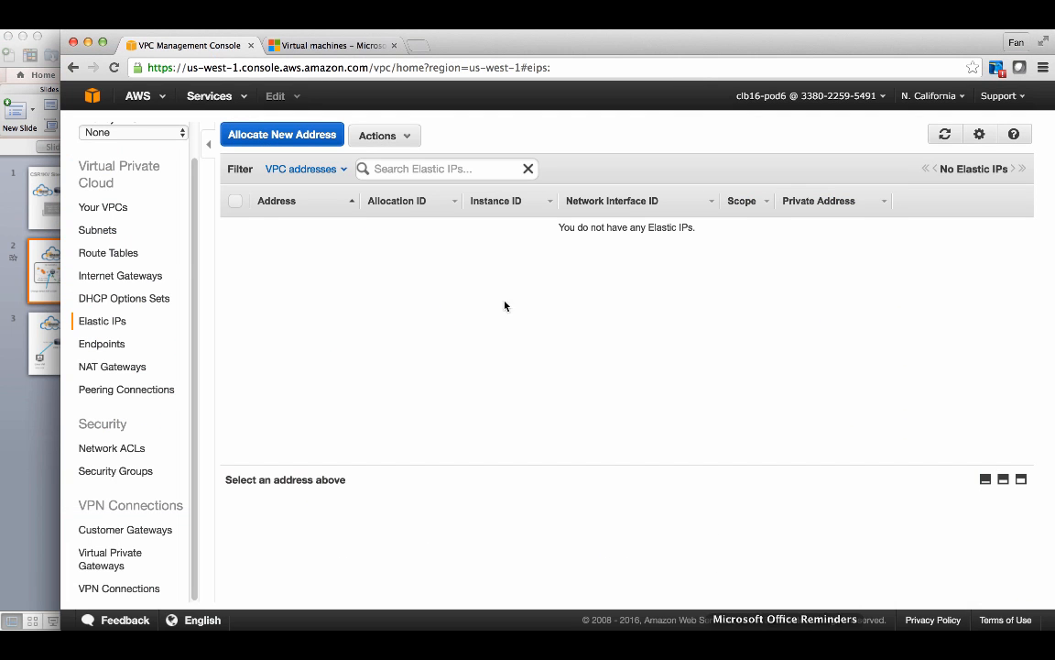
# - Switch to the Azure portal tab and open the Virtual machines list
pyautogui.click(326, 45)
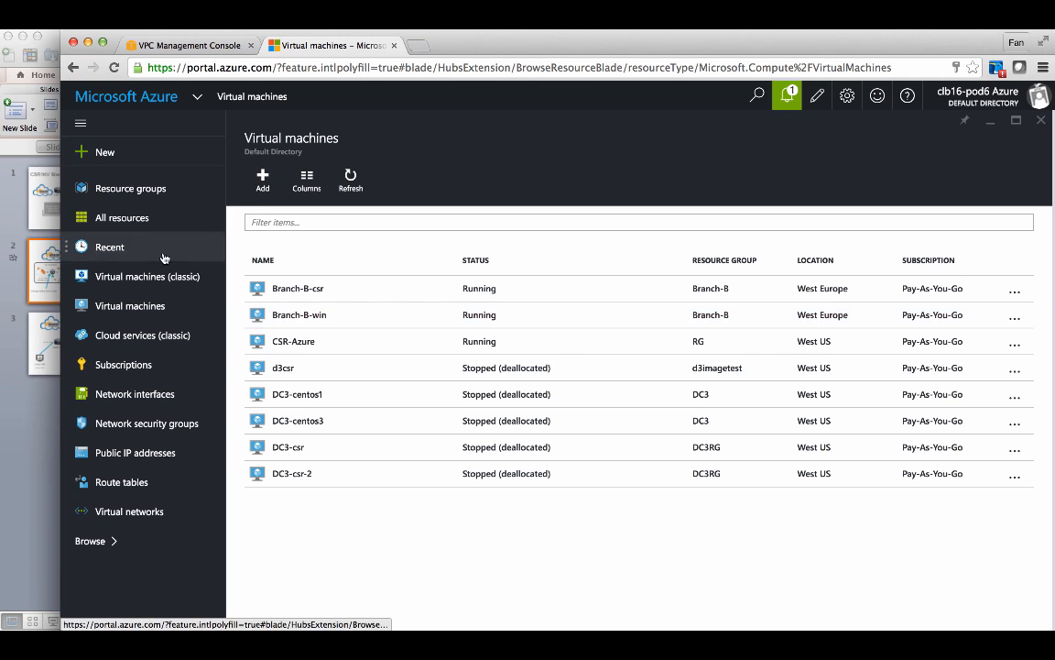
pyautogui.click(129, 312)
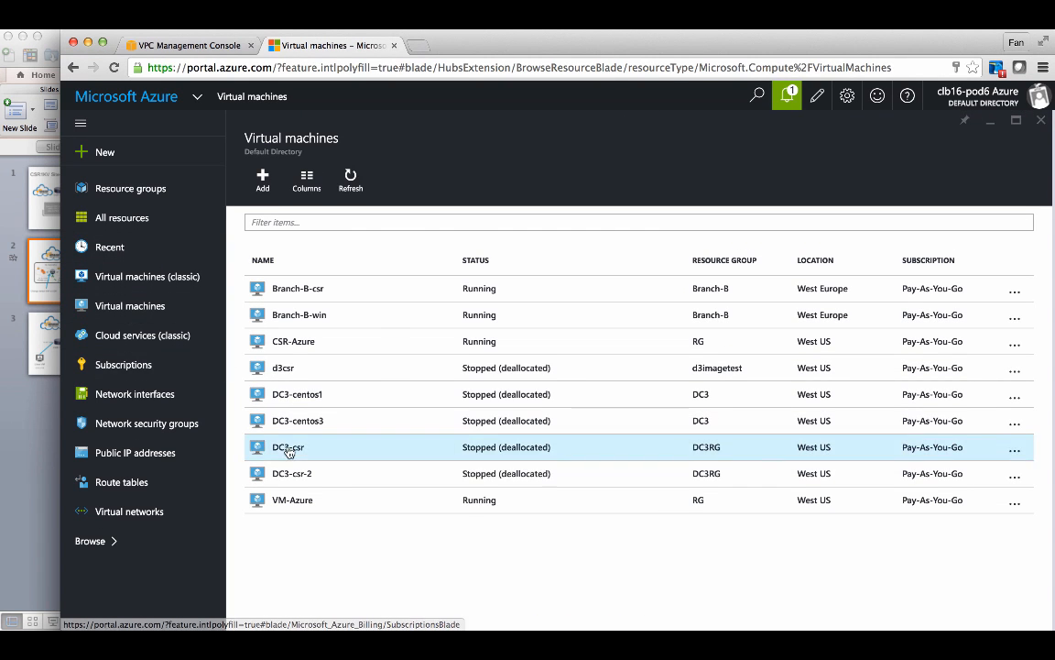
# - Open the VM-Azure virtual machine's network interfaces and select its private IP address
pyautogui.click(296, 502)
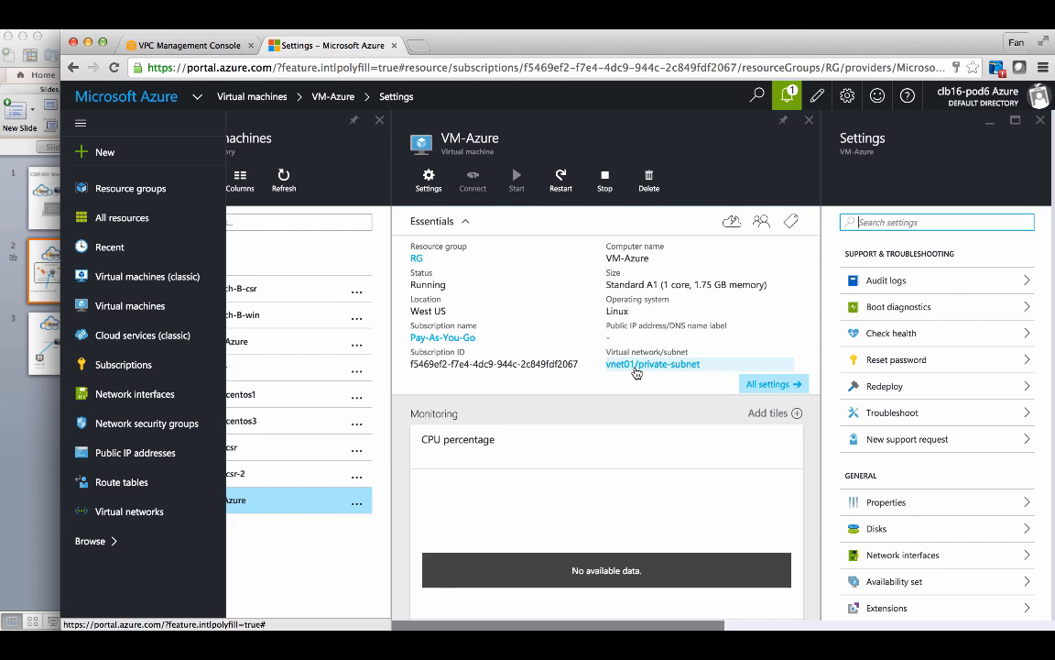
pyautogui.click(898, 554)
pyautogui.moveTo(830, 273); pyautogui.dragTo(872, 279)
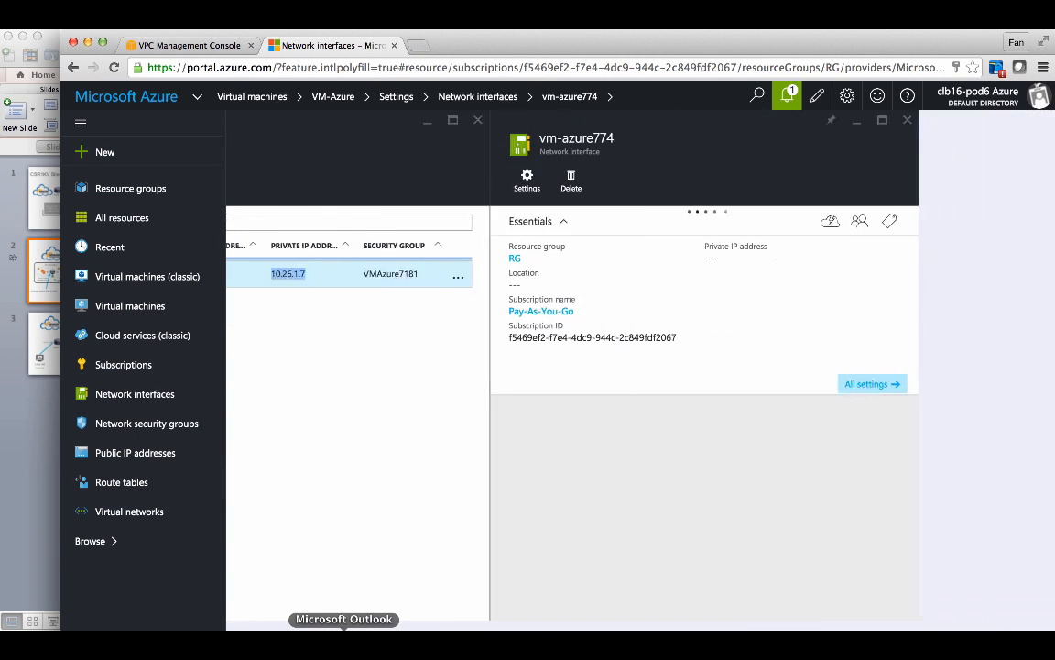
# - On slide 3 of the presentation, change the Azure Linux VM's address to 10.26.1.7
pyautogui.click(315, 643)
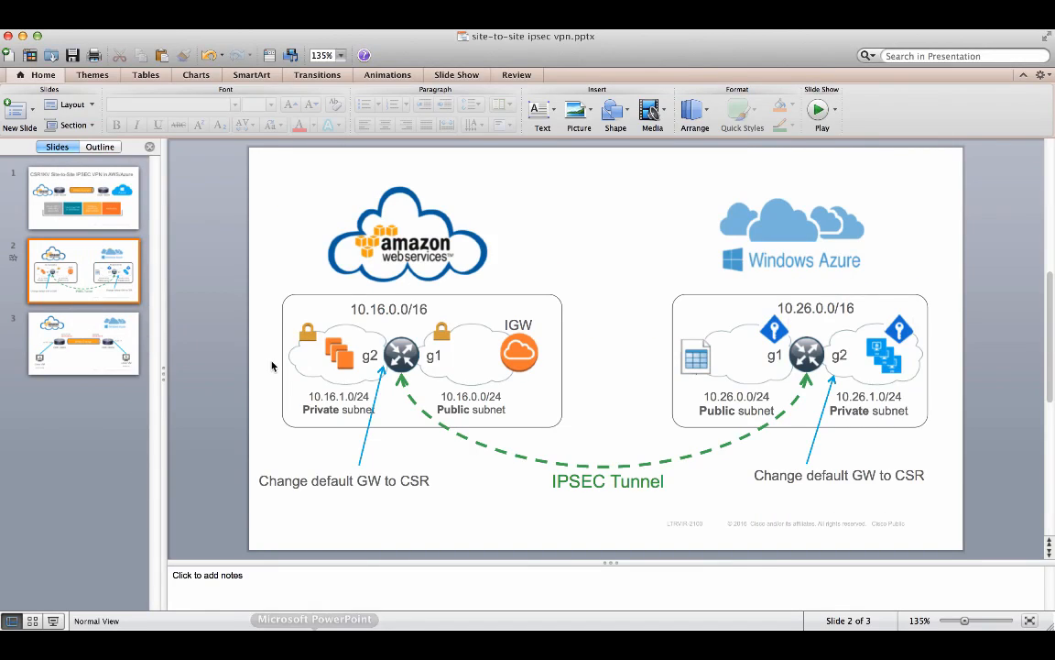
pyautogui.click(108, 336)
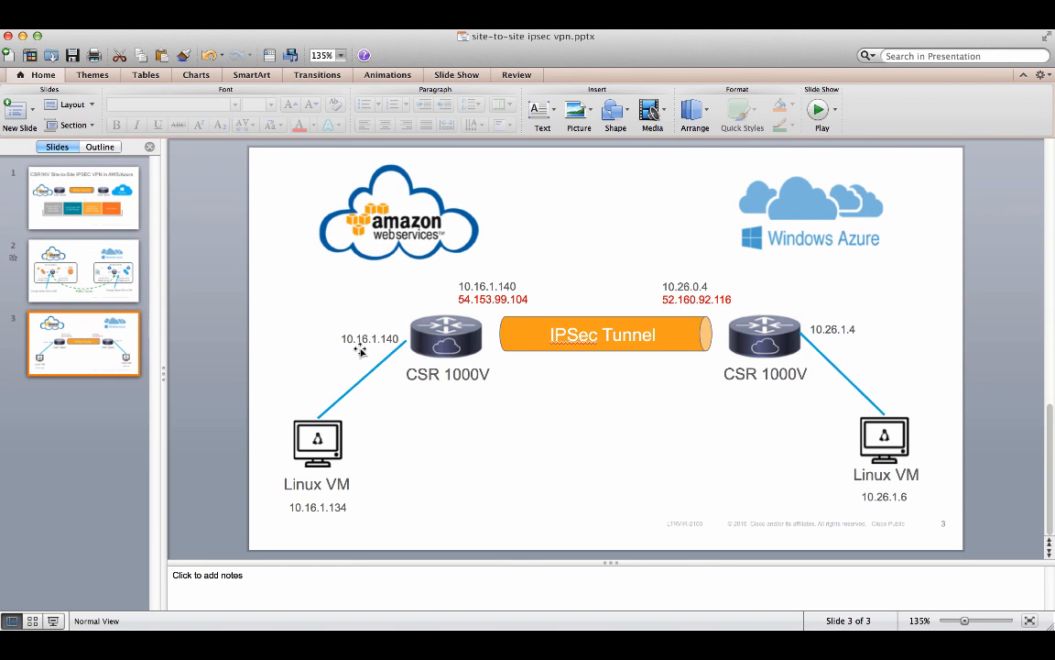
pyautogui.click(907, 498)
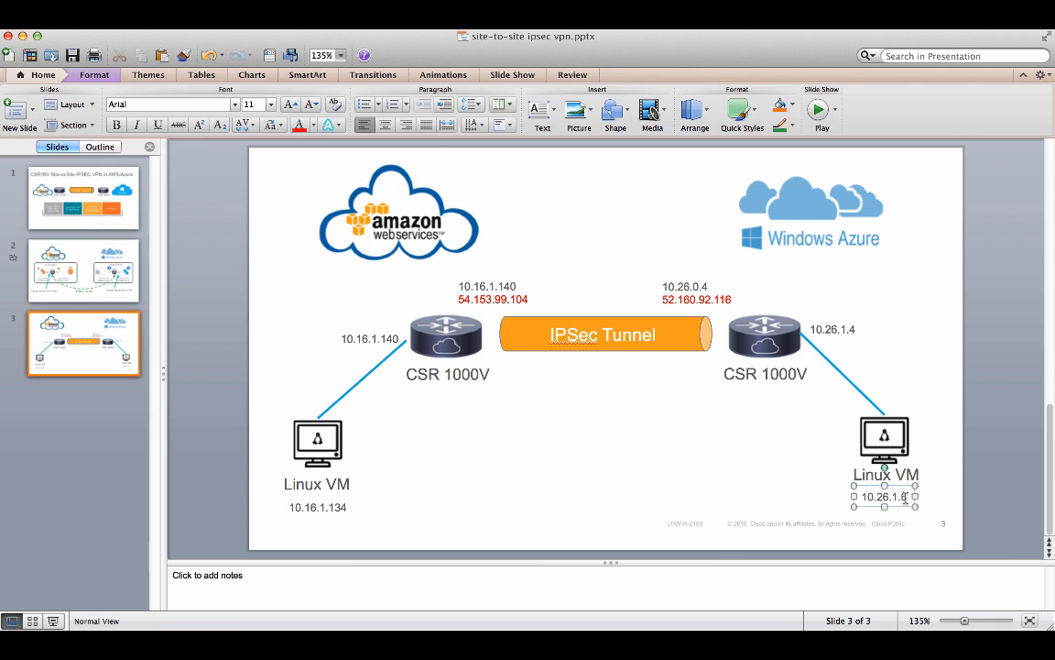
pyautogui.press('BackSpace')
pyautogui.write('7')
pyautogui.click(617, 485)
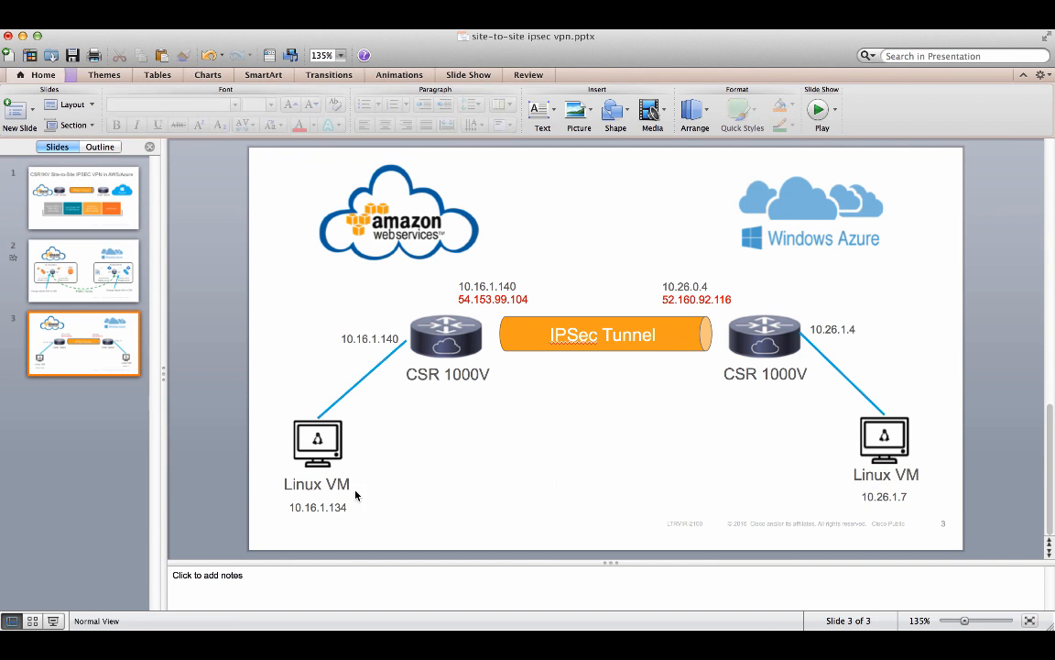
# - Copy the AWS Linux VM address 10.16.1.20 from the CSR-AWS terminal session
pyautogui.click(321, 507)
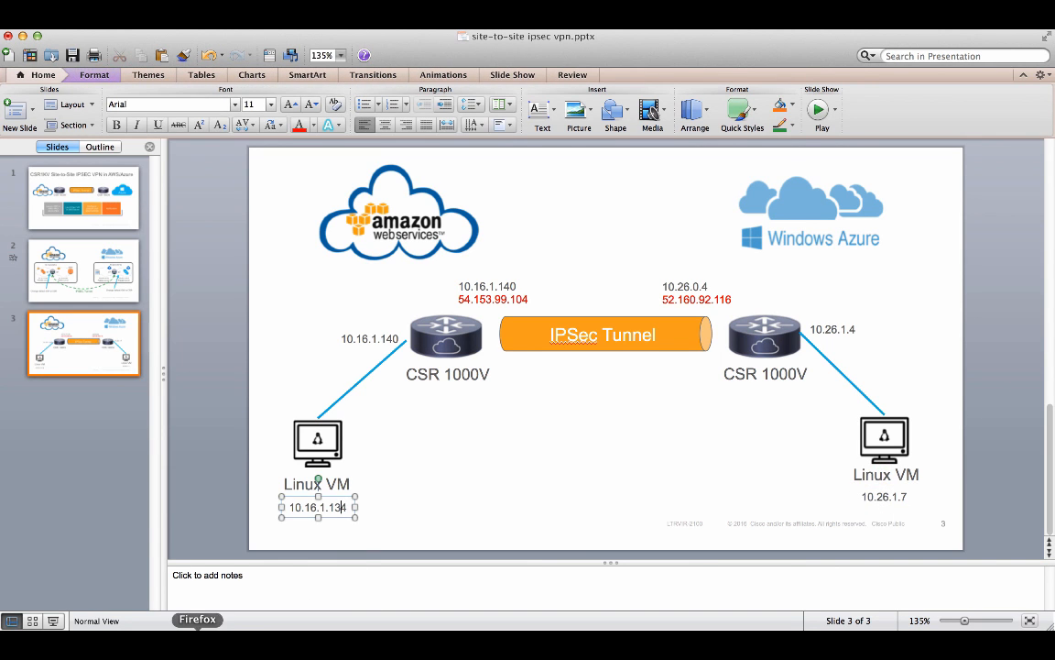
pyautogui.click(432, 641)
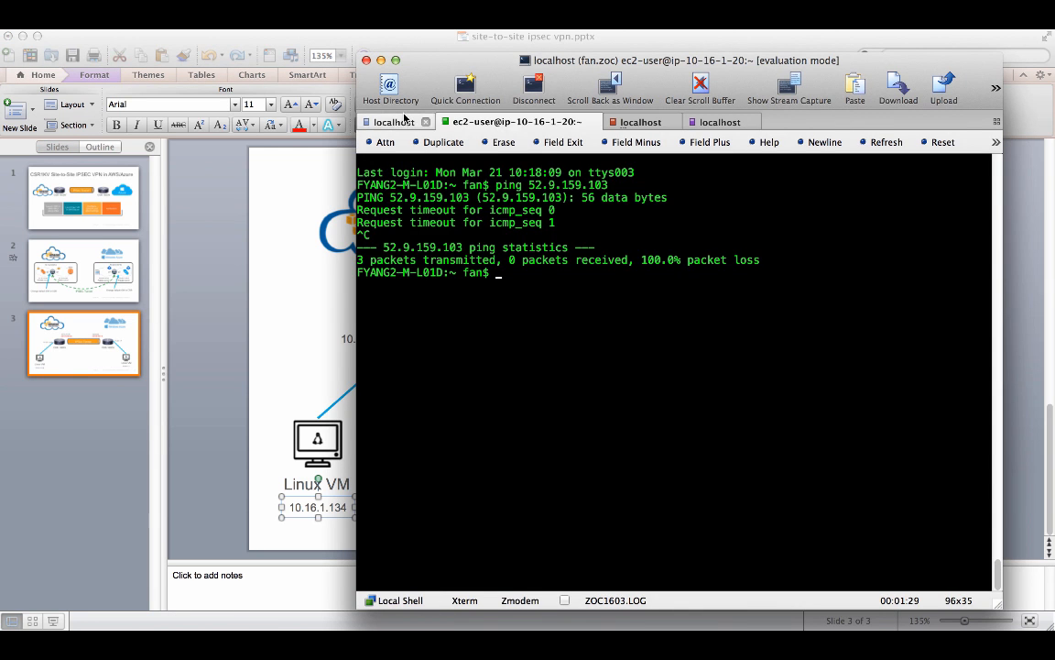
pyautogui.click(396, 122)
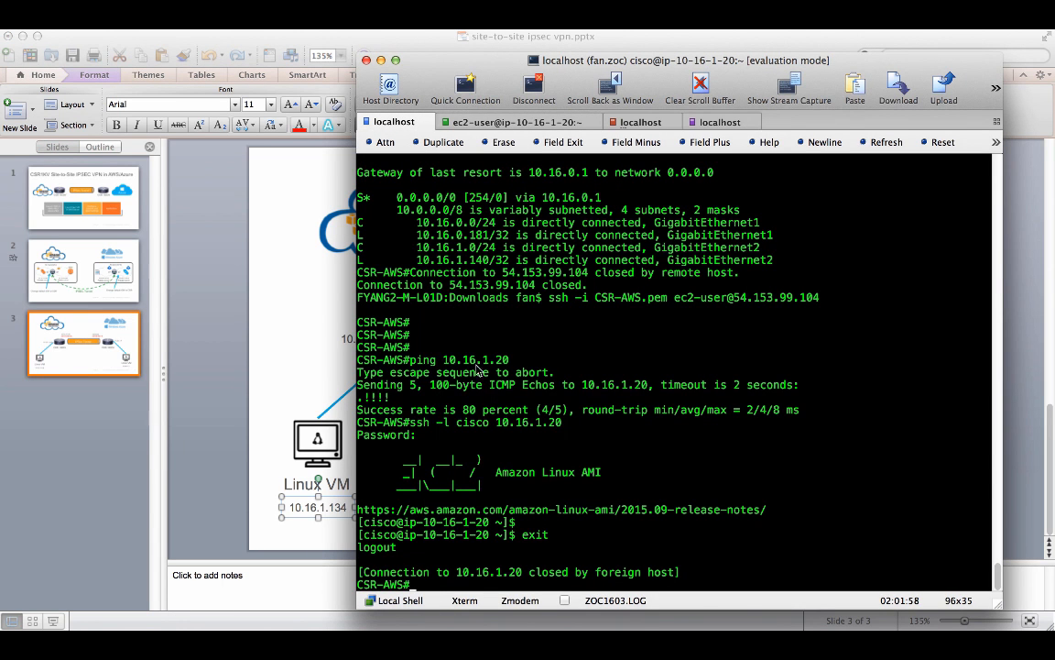
pyautogui.moveTo(443, 360); pyautogui.dragTo(506, 363)
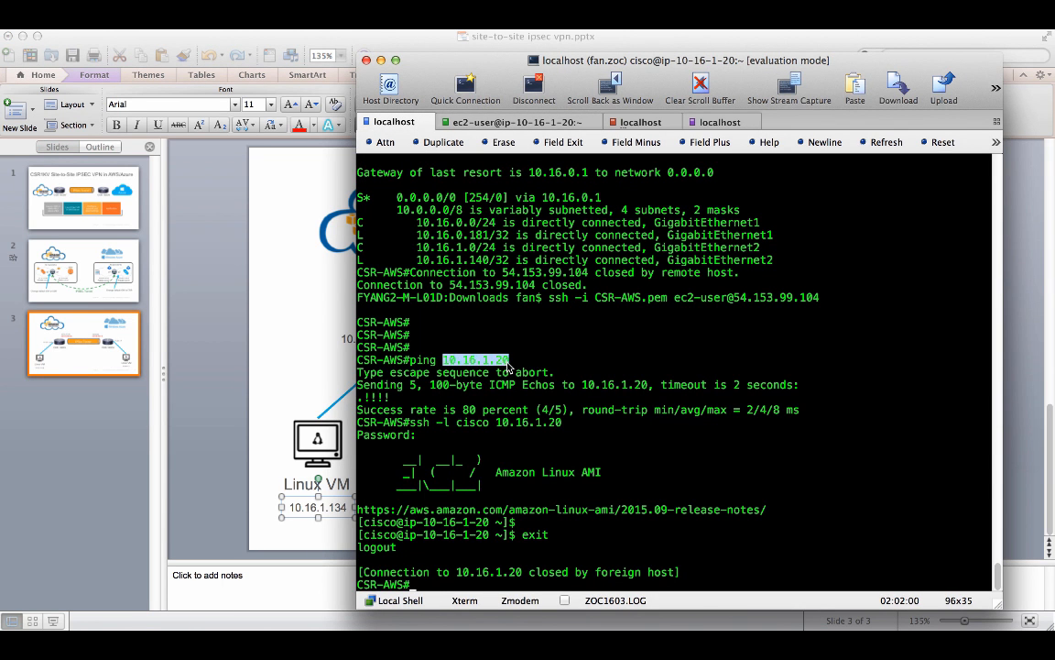
pyautogui.press('super+c')
# - Change the AWS Linux VM's address on slide 3 to 10.16.1.20
pyautogui.click(300, 458)
pyautogui.click(335, 508)
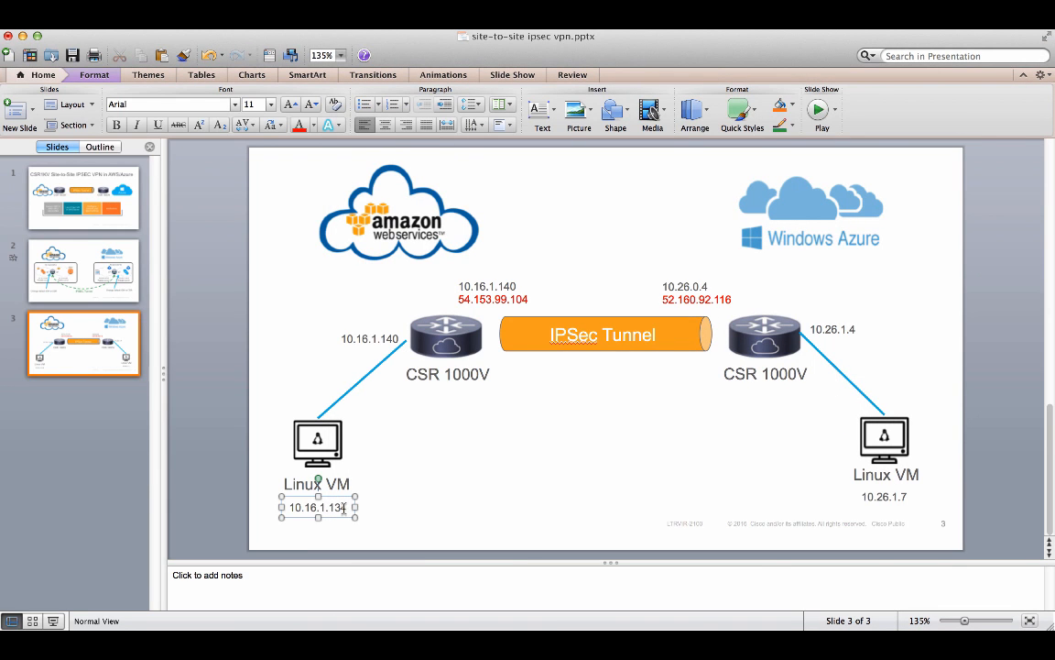
pyautogui.doubleClick(344, 509)
pyautogui.click(344, 509)
pyautogui.press('BackSpace')
pyautogui.press('BackSpace')
pyautogui.press('BackSpace')
pyautogui.write('20')
pyautogui.click(432, 471)
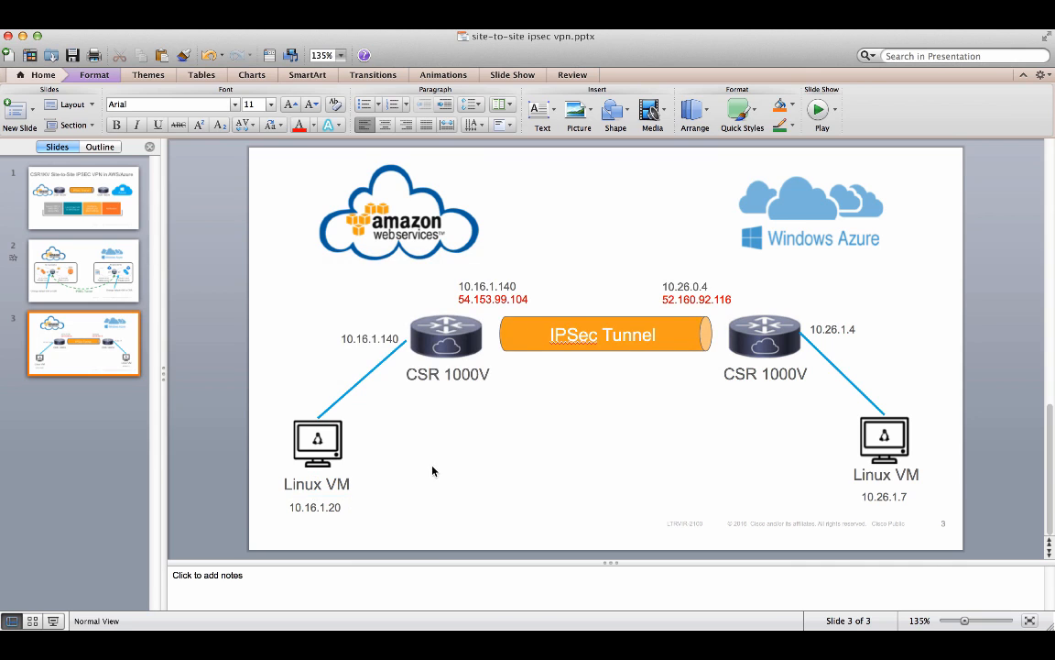
# - SSH as cisco into the Azure CSR at 52.160.92.116 from the third terminal tab, entering the account password
pyautogui.click(699, 300)
pyautogui.moveTo(664, 300); pyautogui.dragTo(722, 301)
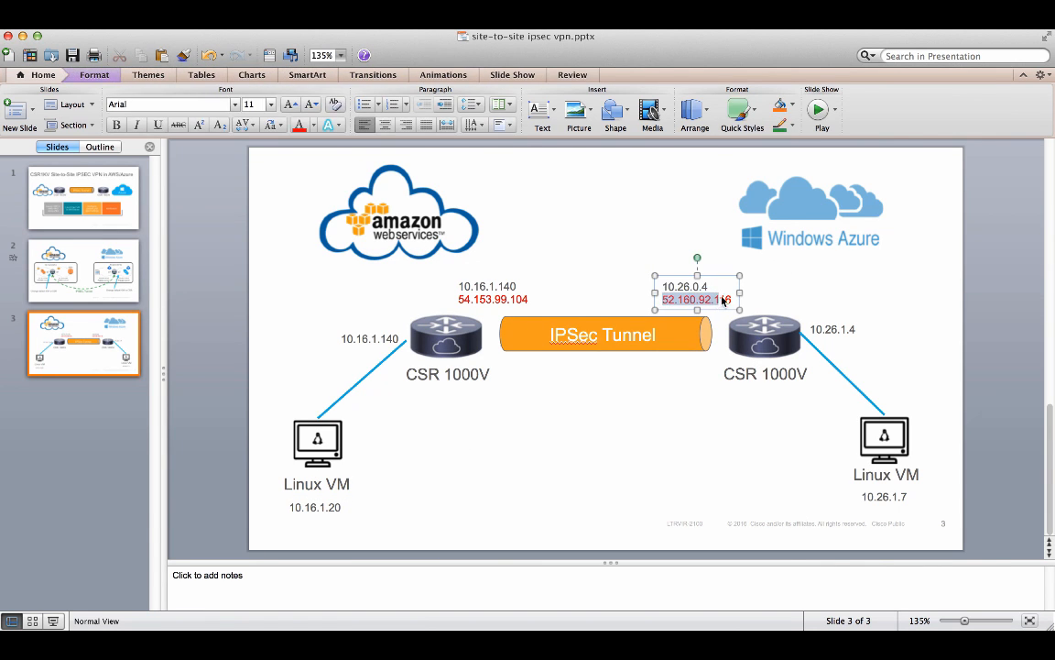
pyautogui.click(753, 429)
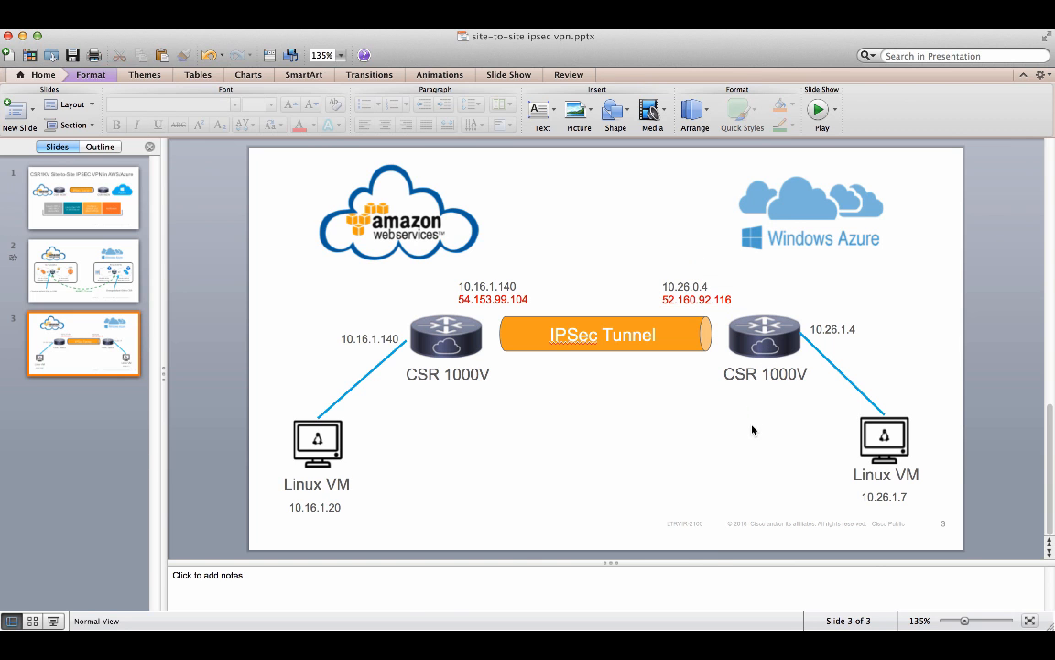
pyautogui.click(457, 618)
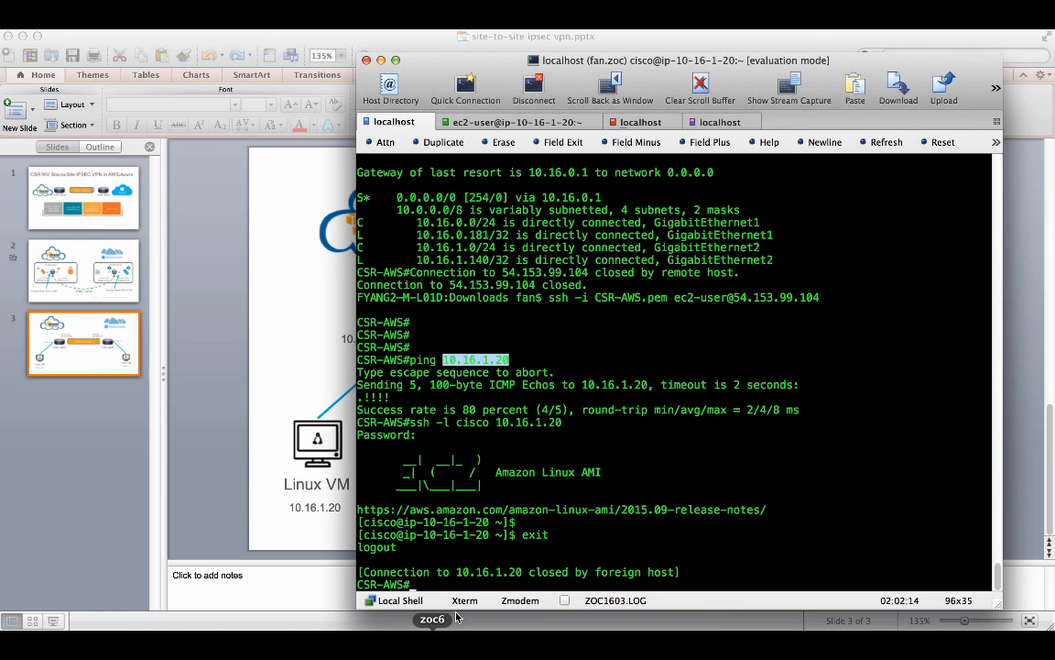
pyautogui.click(668, 460)
pyautogui.hotkey('ctrl', 'Tab')
pyautogui.hotkey('ctrl', 'Tab')
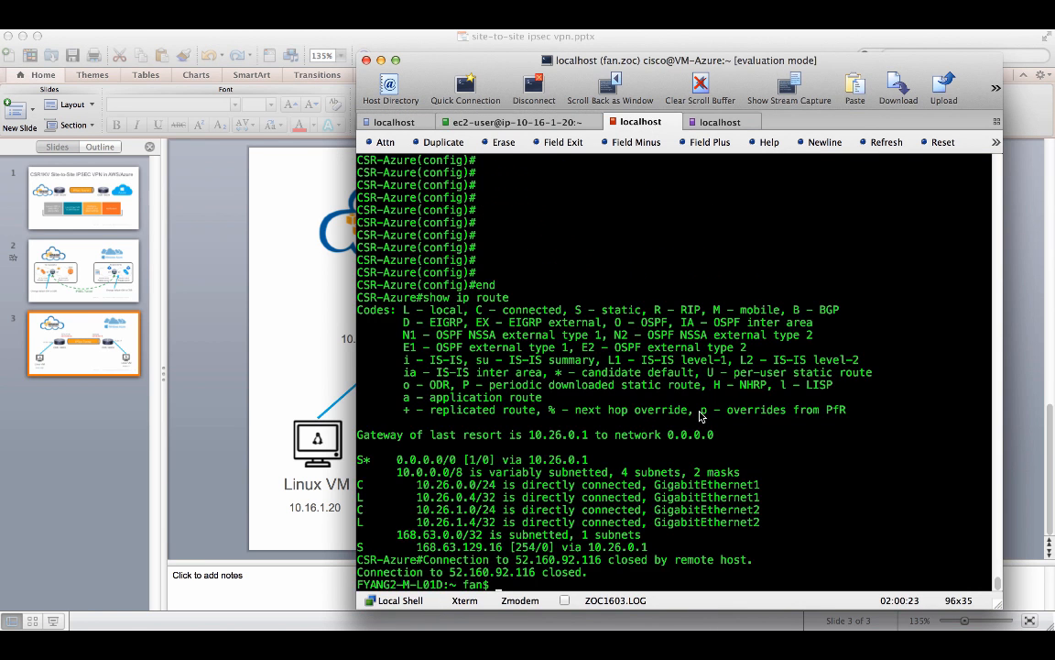
pyautogui.press('Up')
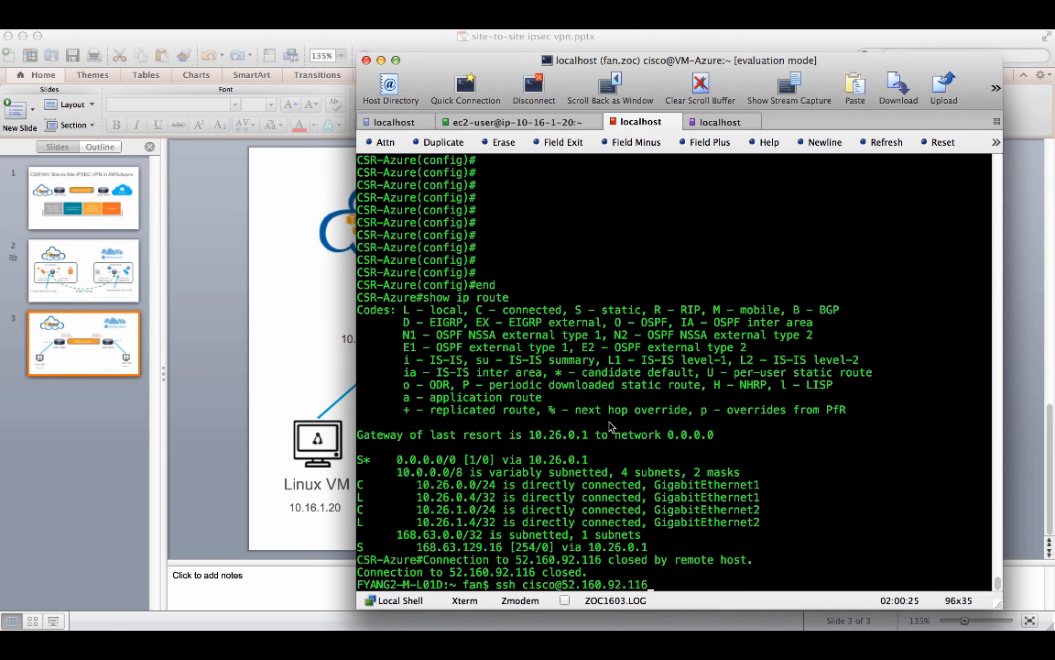
pyautogui.press('Return')
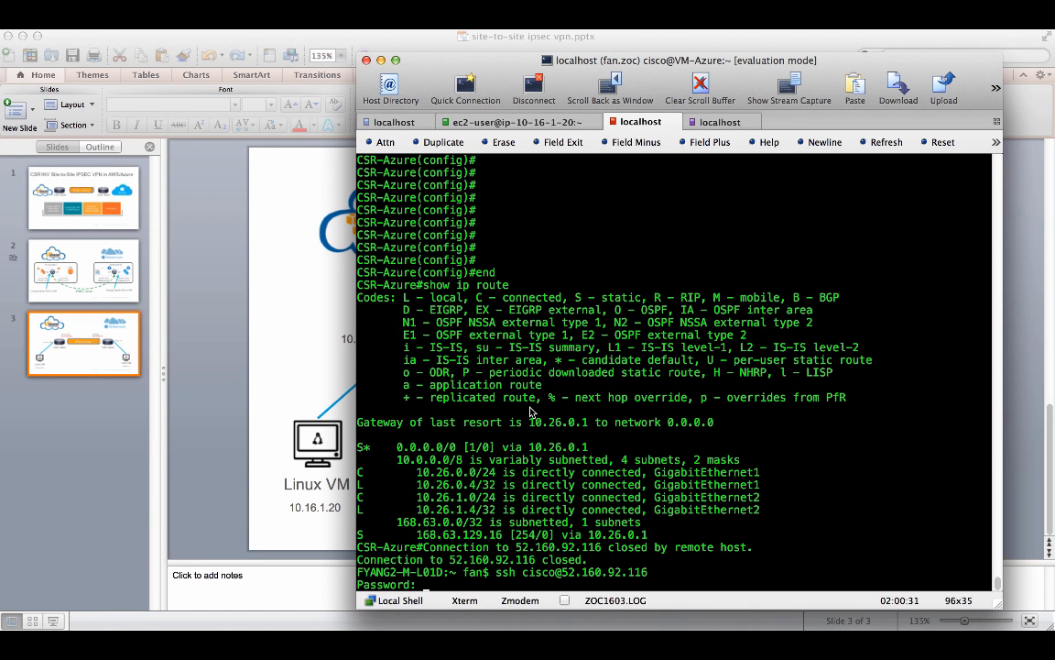
pyautogui.press('Return')
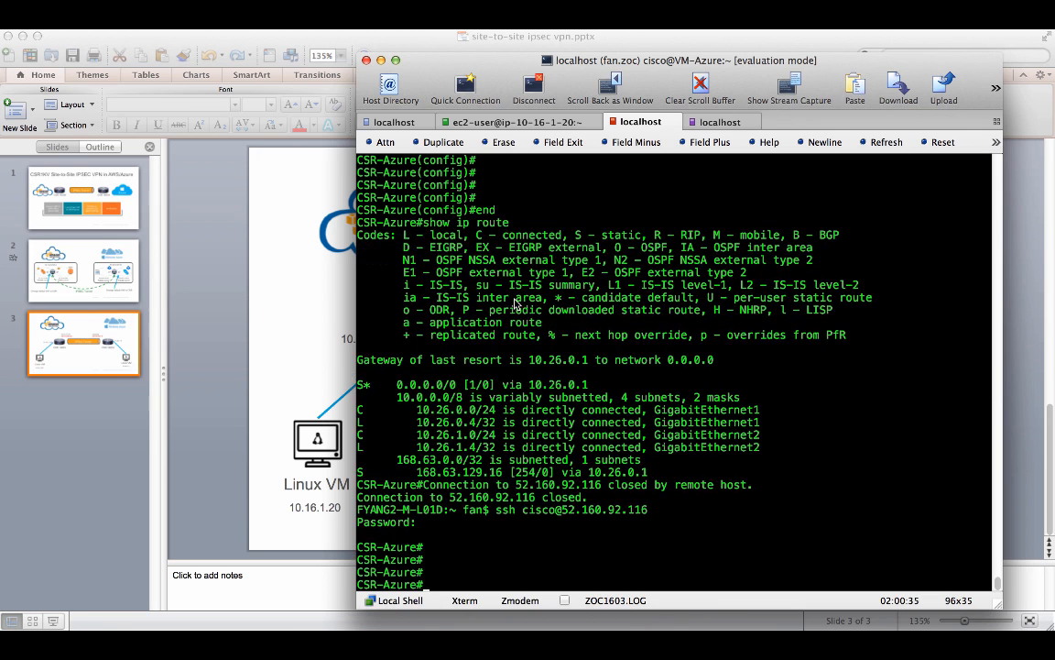
# - Ping the Azure Linux VM at 10.26.1.7 from the Azure CSR
pyautogui.click(262, 332)
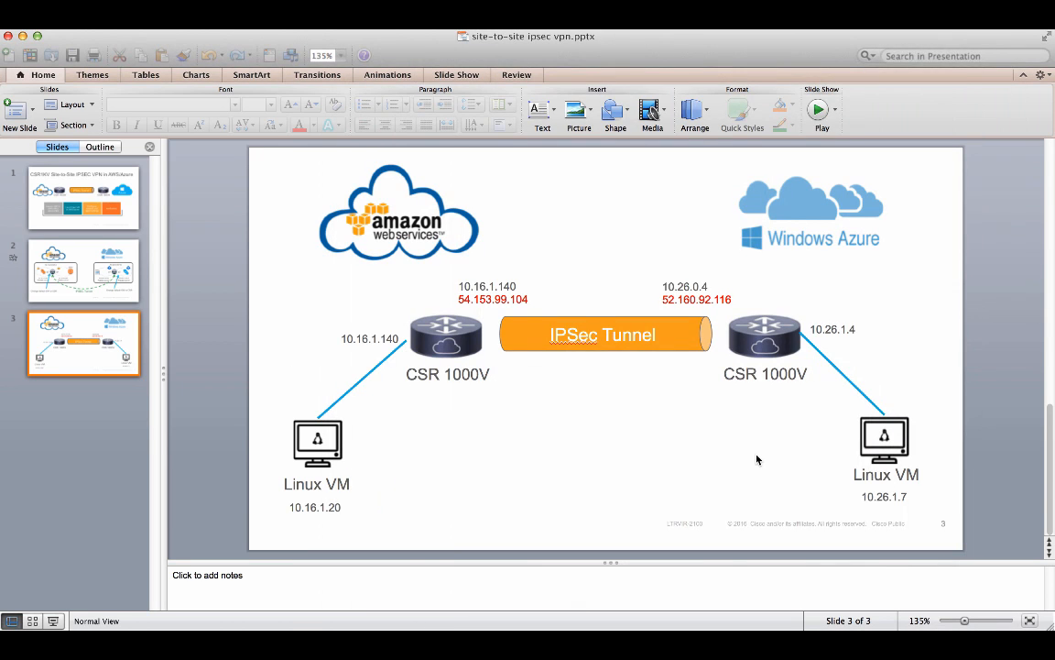
pyautogui.click(883, 498)
pyautogui.moveTo(863, 497); pyautogui.dragTo(898, 498)
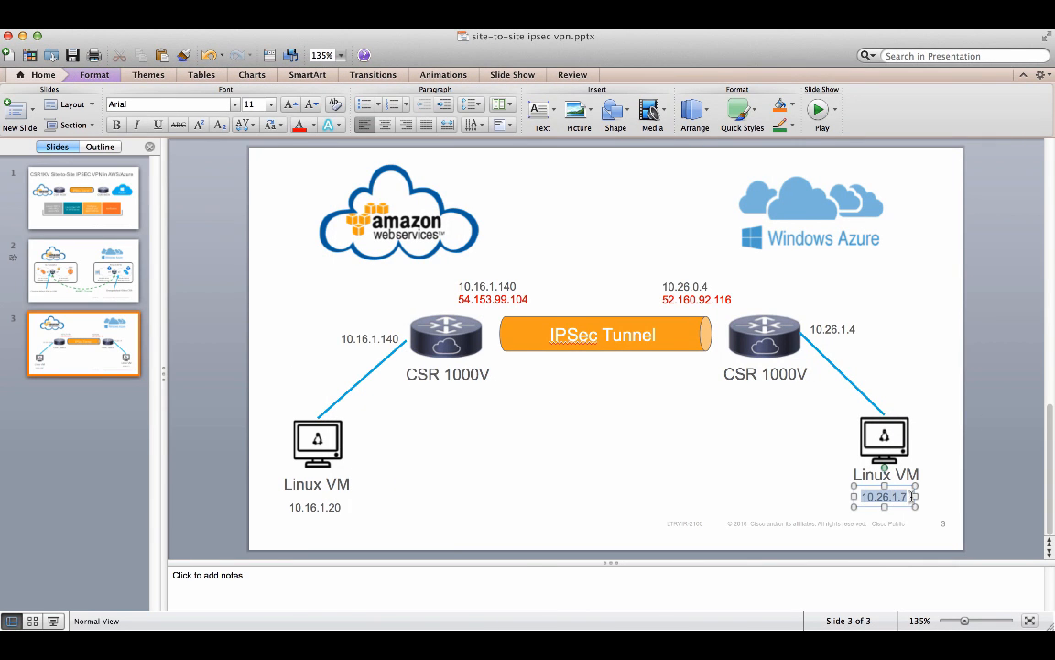
pyautogui.press('super+Tab')
pyautogui.write('ping 10.26.1.7')
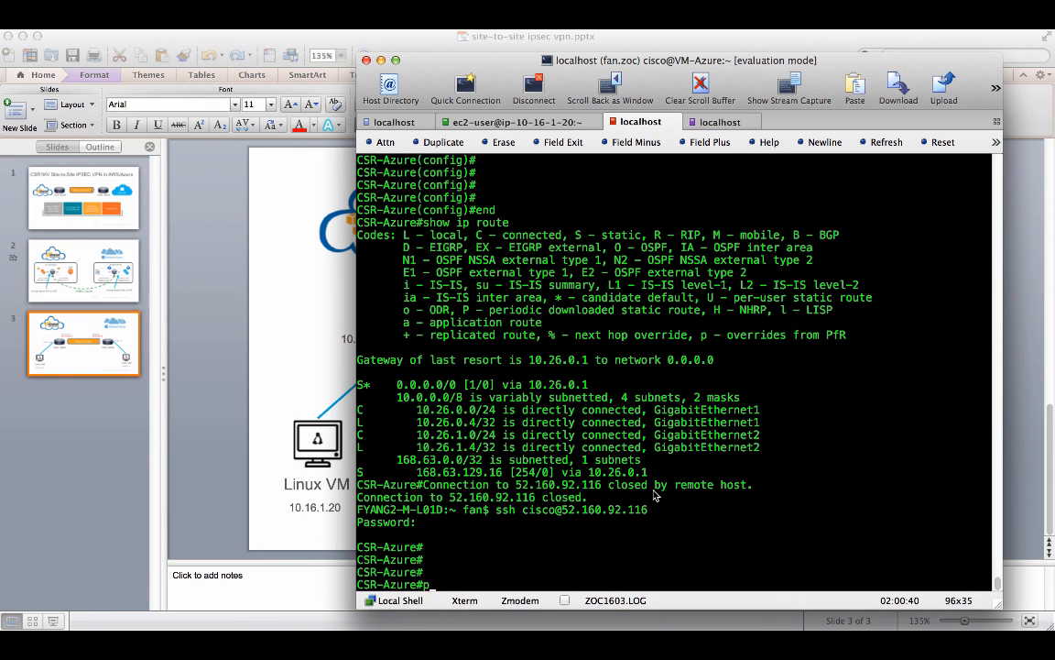
pyautogui.press('Return')
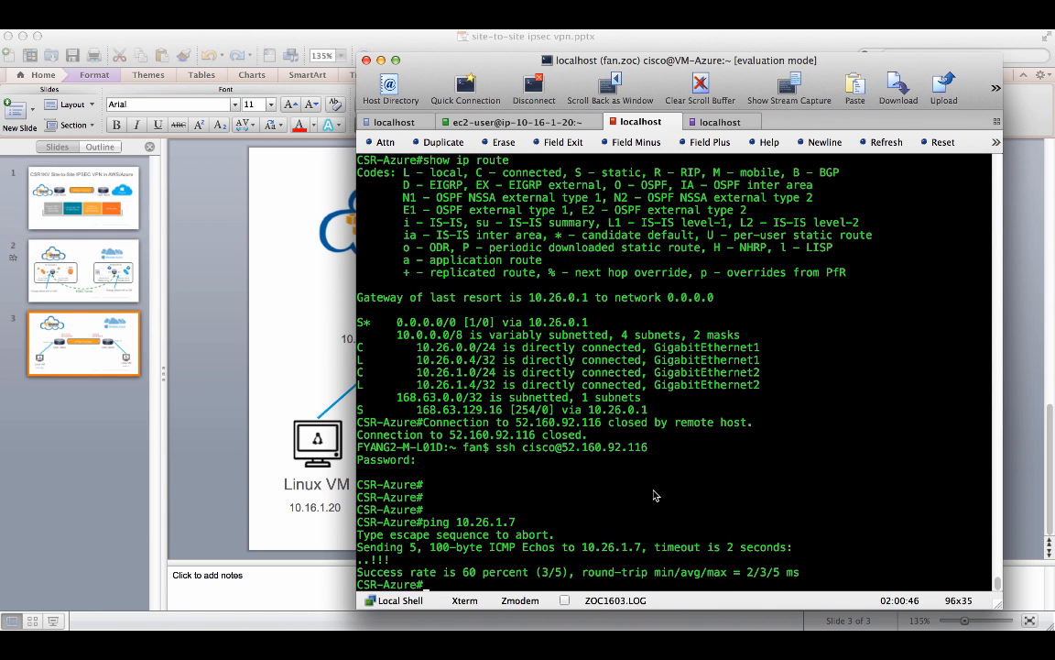
# - SSH from the Azure CSR into the Azure Linux VM 10.26.1.7 as cisco, entering the account password
pyautogui.write('ssh -l cisco 10.26')
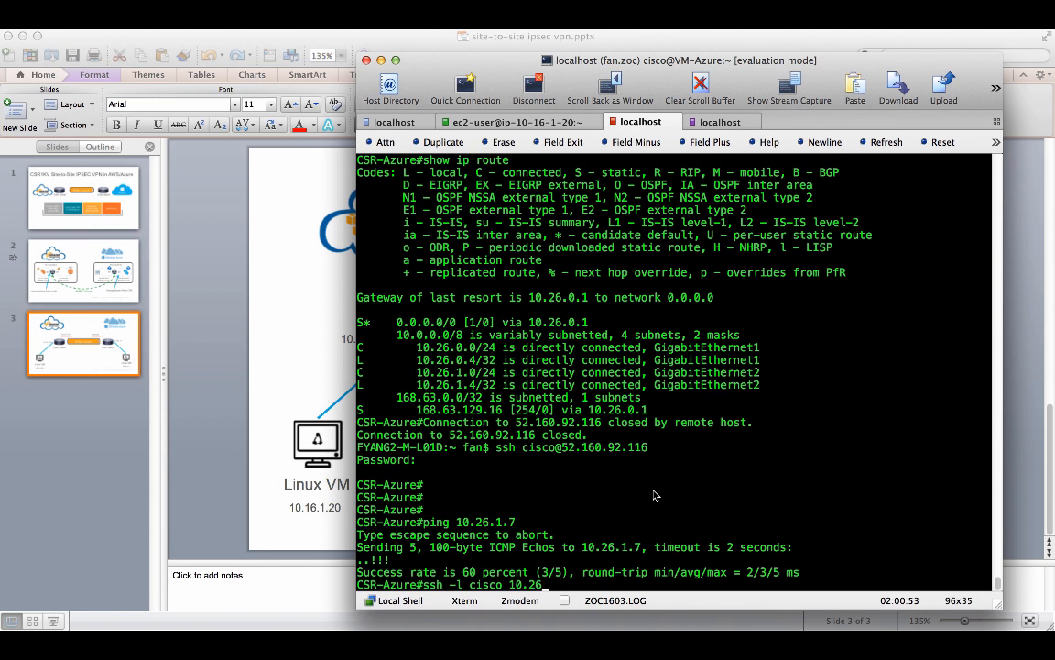
pyautogui.write('.1.7')
pyautogui.press('Return')
pyautogui.press('Return')
pyautogui.press('Return')
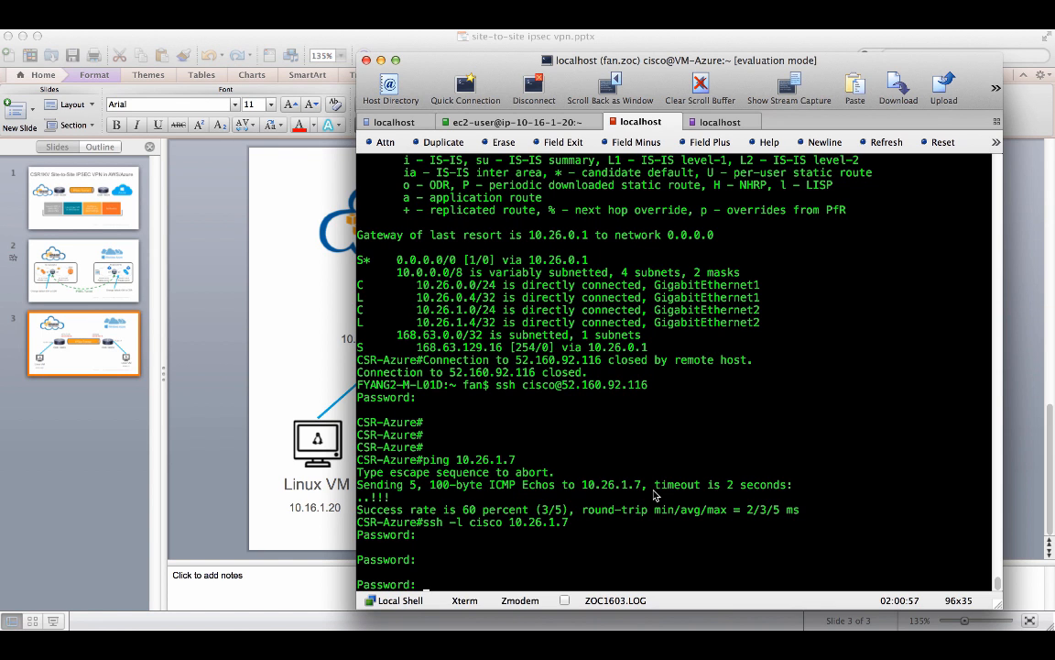
pyautogui.press('Return')
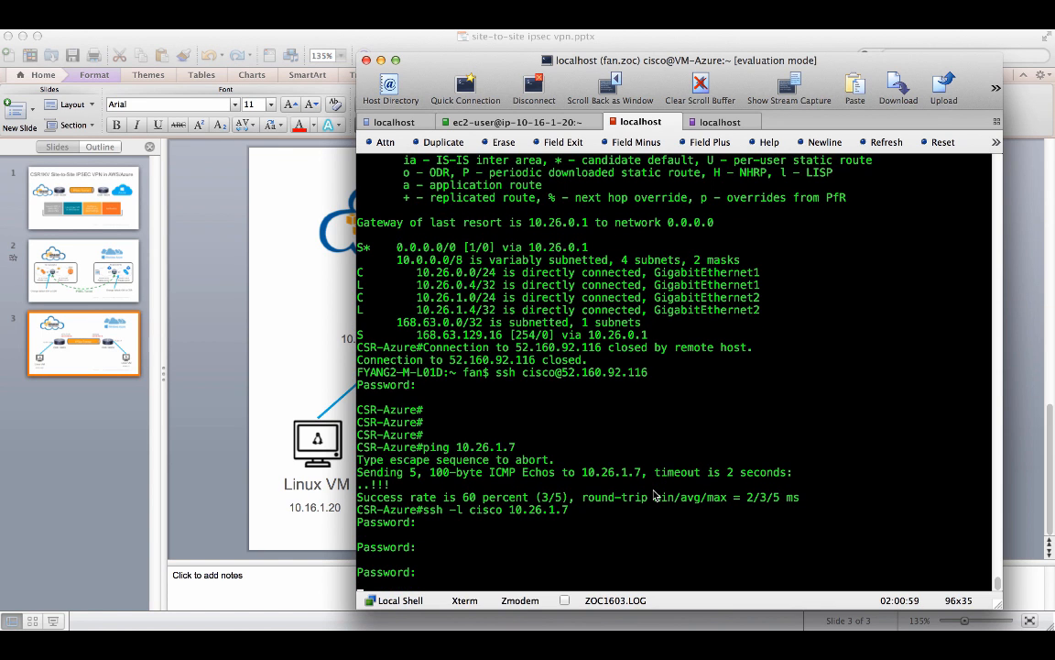
pyautogui.press('Return')
pyautogui.press('Return')
pyautogui.press('Return')
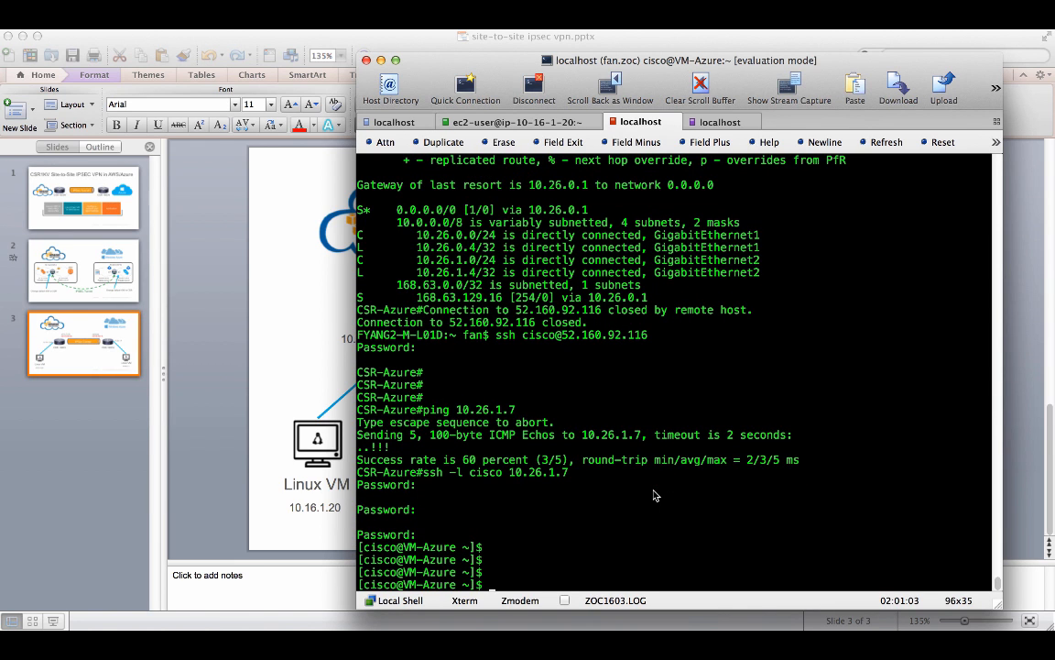
# - Ping the AWS Linux VM 10.16.1.20 from the Azure Linux VM, then stop the ping
pyautogui.click(347, 516)
pyautogui.click(339, 509)
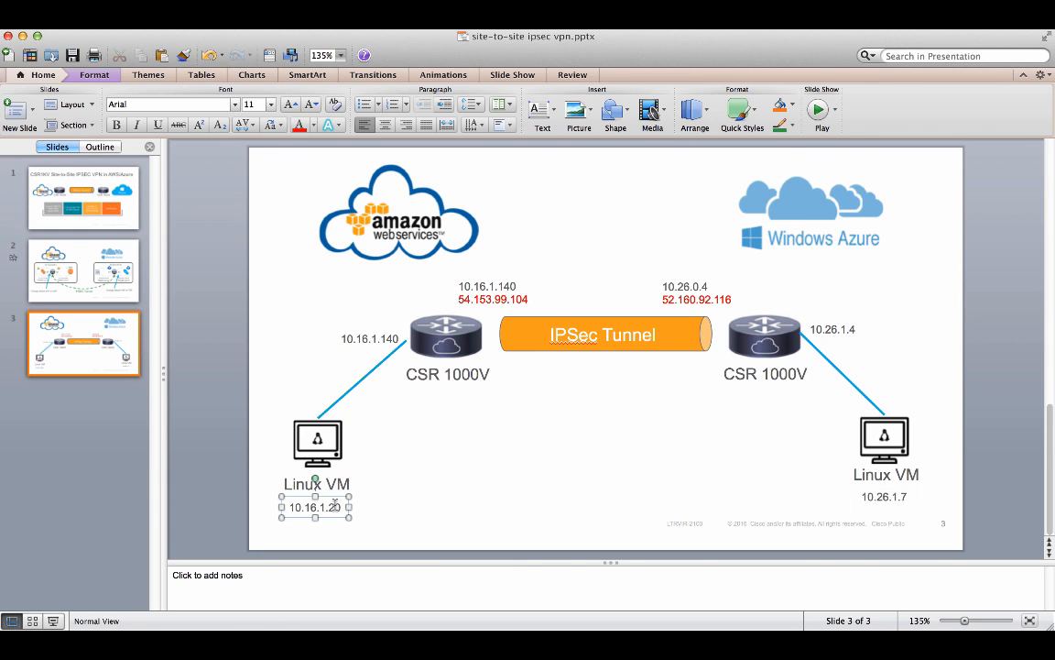
pyautogui.press('super+a')
pyautogui.press('super+c')
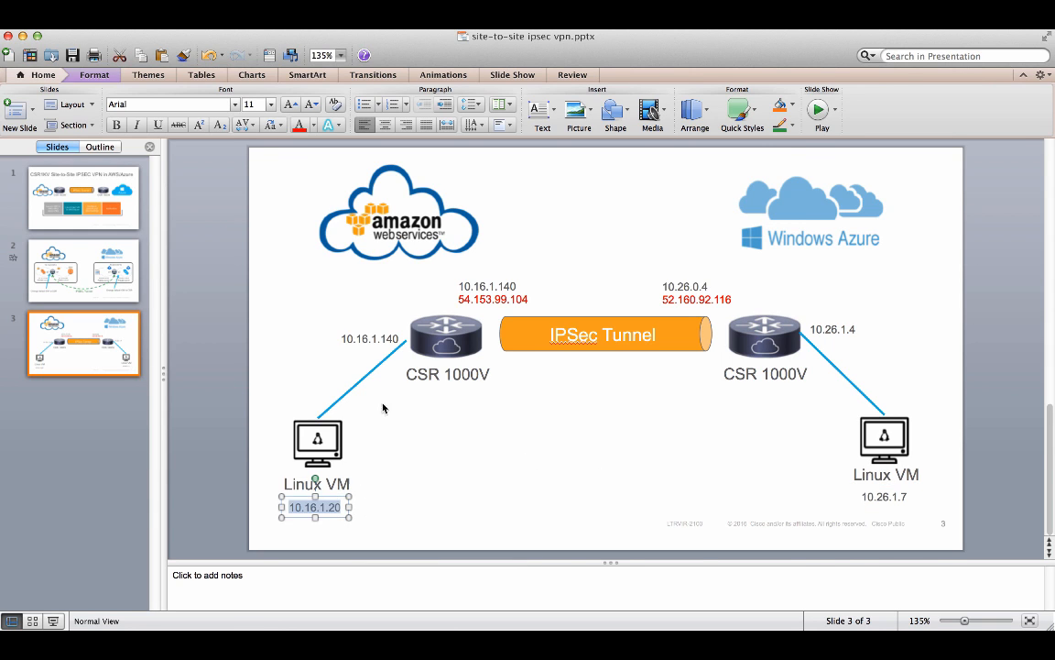
pyautogui.press('super+Tab')
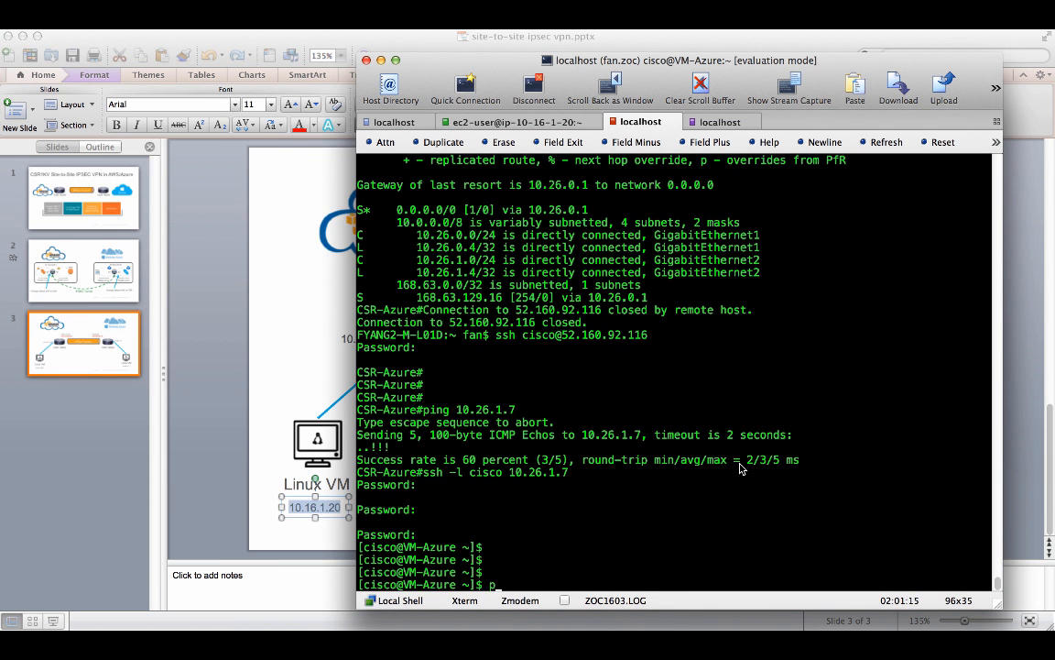
pyautogui.write('ping')
pyautogui.press('super+v')
pyautogui.press('Return')
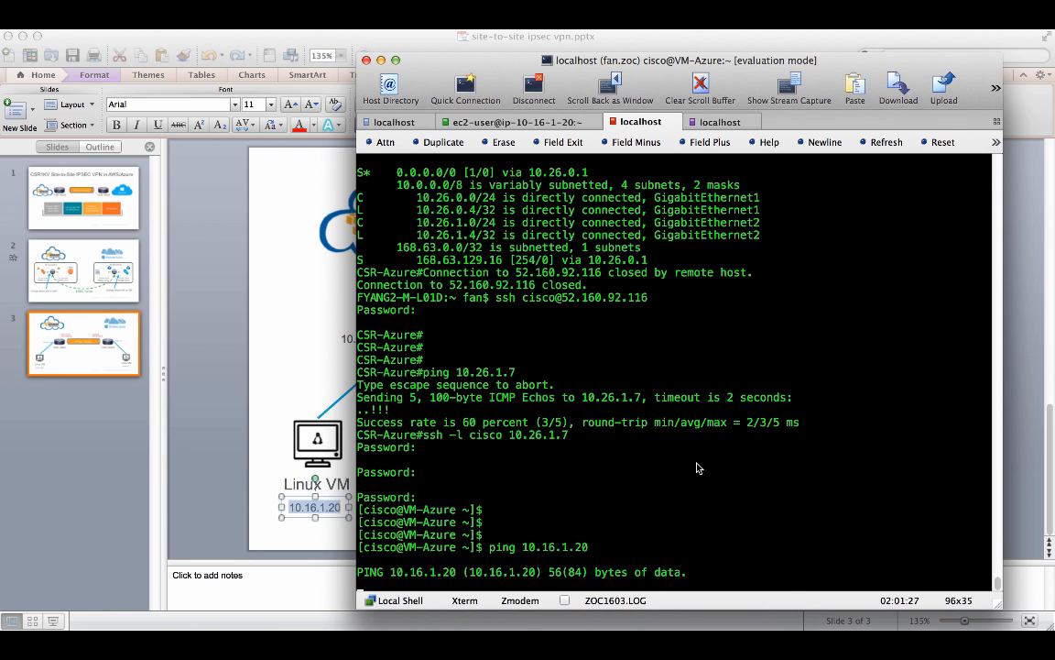
pyautogui.hotkey('ctrl', 'c')
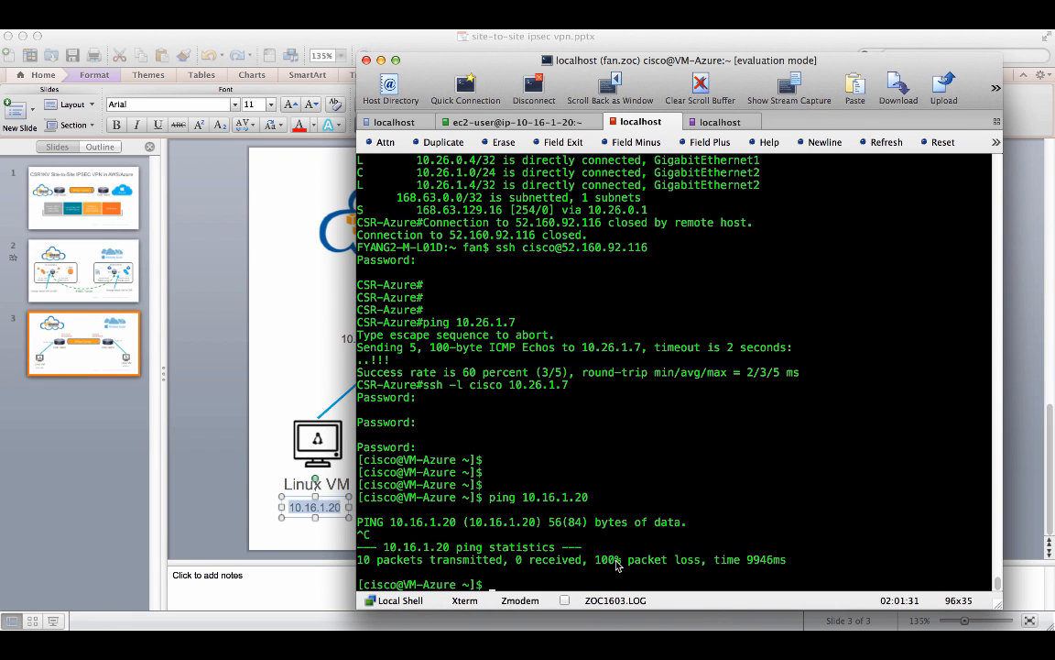
# - Return to the AWS–Azure network diagram on slide 2 of the presentation
pyautogui.click(248, 454)
pyautogui.click(265, 455)
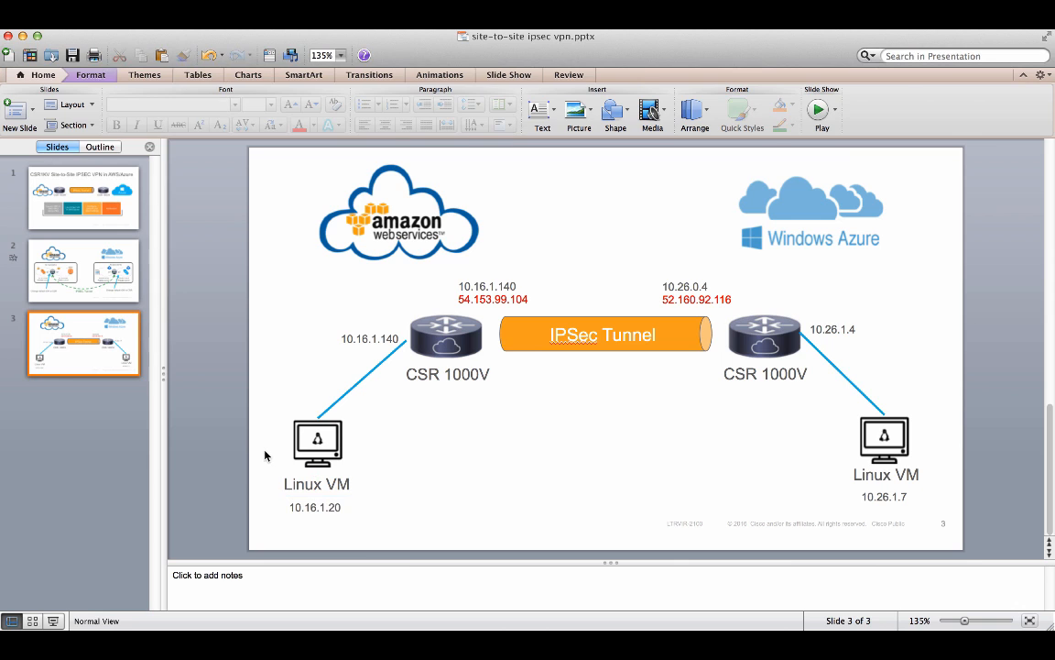
pyautogui.click(110, 285)
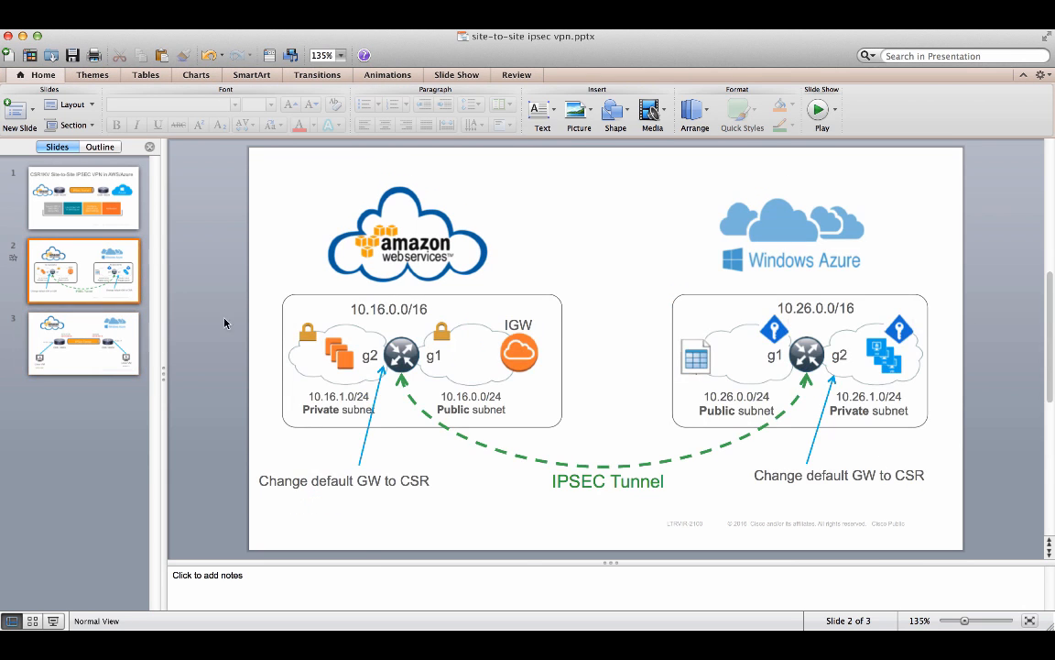